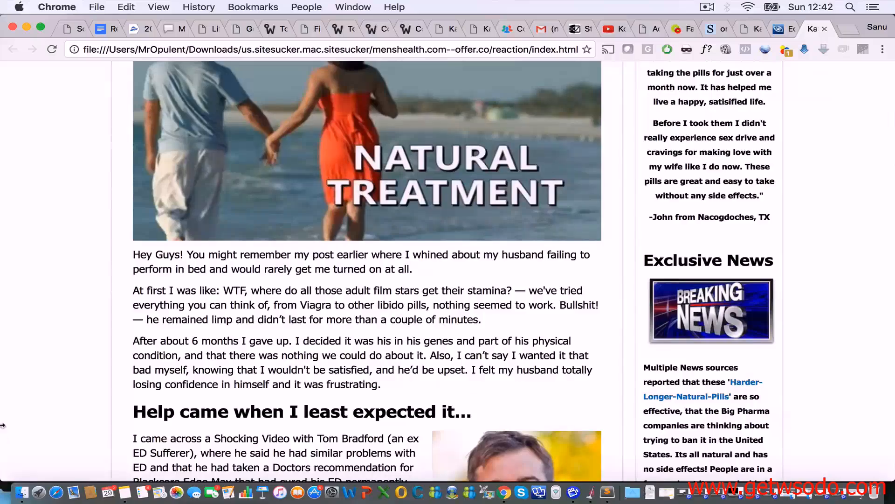
Step: Scroll through the locally saved reaction page, then open its reaction folder in Finder
{"action": "scroll", "coordinate": [119, 289], "scroll_direction": "up", "scroll_amount": 8}
{"action": "scroll", "coordinate": [119, 288], "scroll_direction": "down", "scroll_amount": 13}
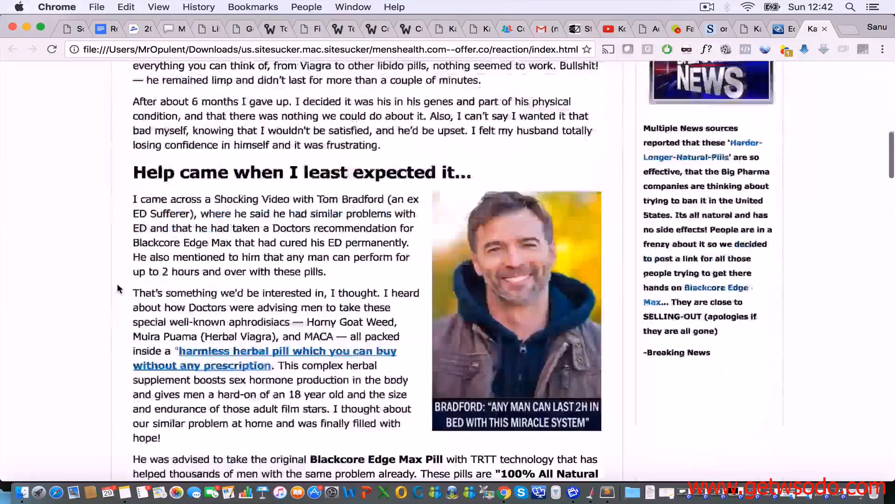
{"action": "scroll", "coordinate": [120, 288], "scroll_direction": "down", "scroll_amount": 8}
{"action": "scroll", "coordinate": [119, 289], "scroll_direction": "up", "scroll_amount": 13}
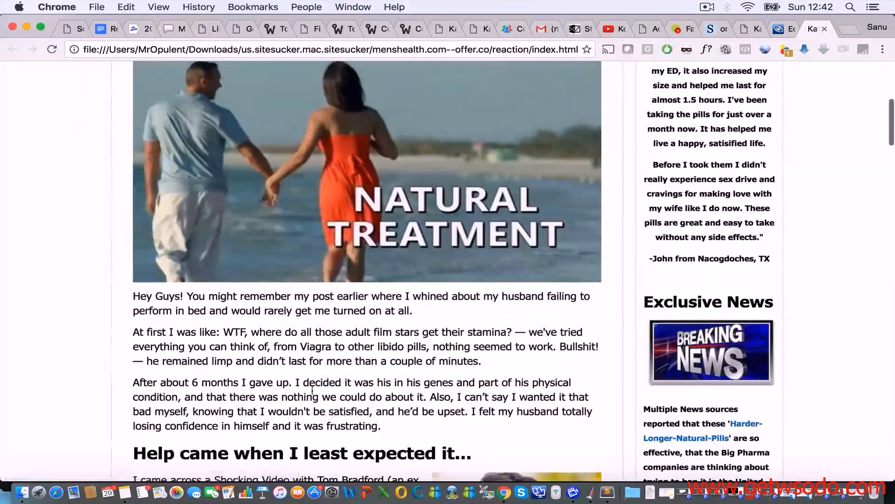
{"action": "left_click", "coordinate": [21, 492]}
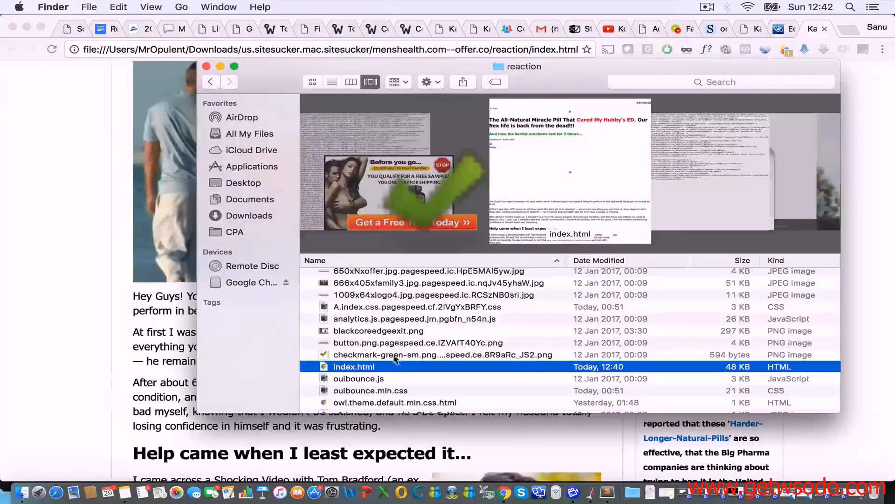
{"action": "scroll", "coordinate": [383, 340], "scroll_direction": "up", "scroll_amount": 3}
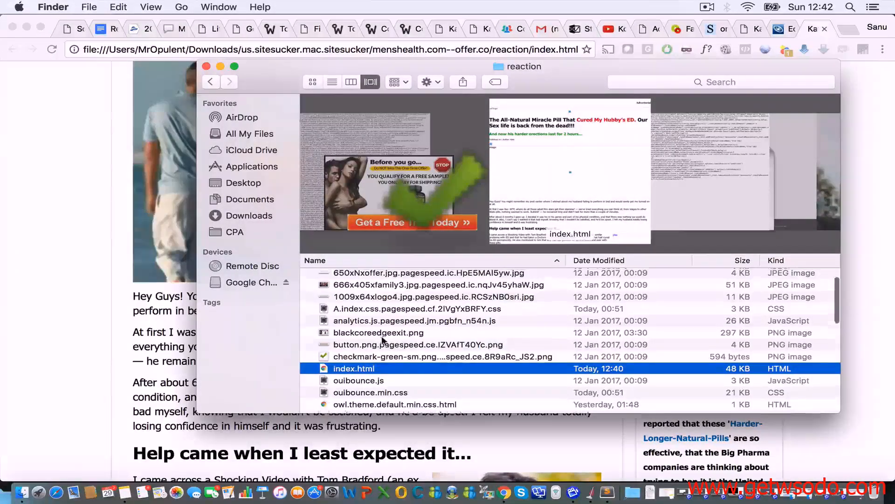
{"action": "scroll", "coordinate": [384, 340], "scroll_direction": "down", "scroll_amount": 5}
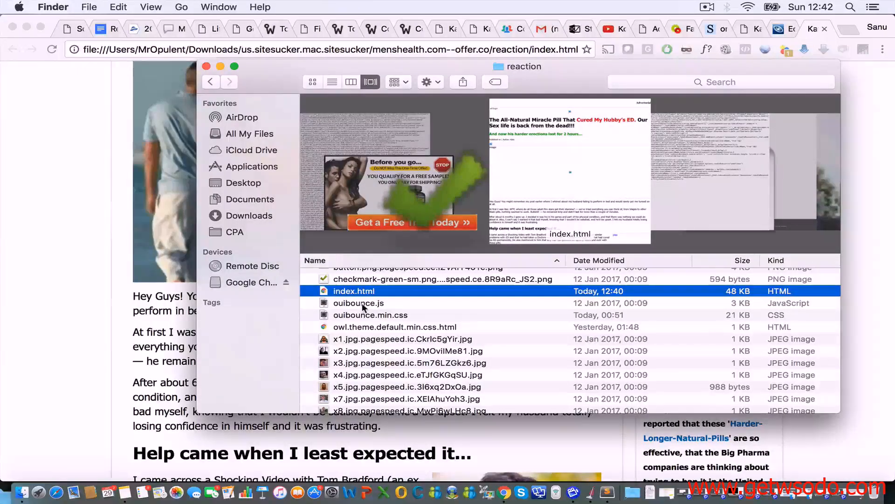
{"action": "scroll", "coordinate": [362, 306], "scroll_direction": "up", "scroll_amount": 3}
{"action": "scroll", "coordinate": [352, 343], "scroll_direction": "down", "scroll_amount": 6}
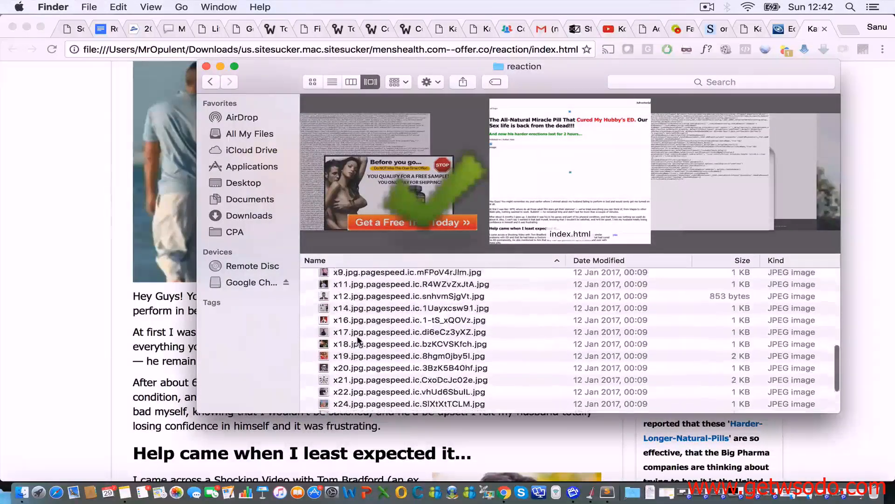
{"action": "left_click", "coordinate": [366, 360]}
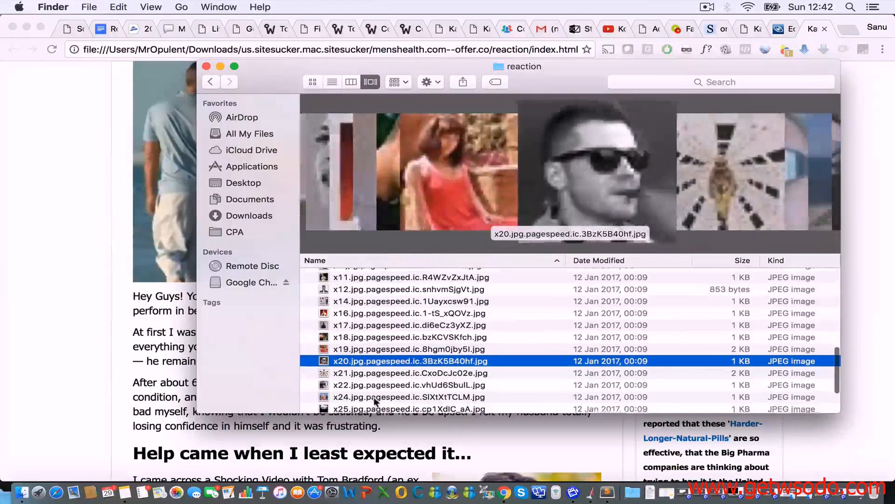
{"action": "key", "text": "Down"}
{"action": "key", "text": "Down"}
{"action": "key", "text": "Down"}
{"action": "key", "text": "Down"}
{"action": "key", "text": "Down"}
{"action": "key", "text": "Down"}
{"action": "key", "text": "Down"}
{"action": "key", "text": "Down"}
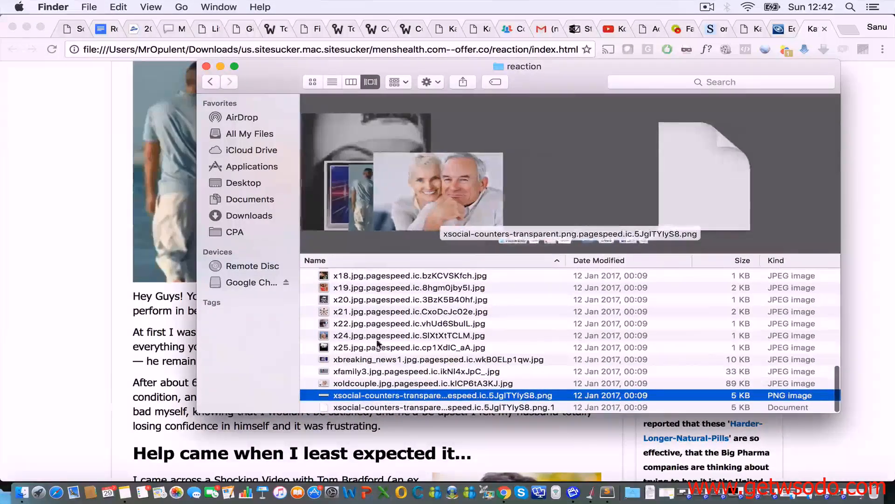
{"action": "key", "text": "Up"}
{"action": "key", "text": "Up"}
{"action": "key", "text": "Up"}
{"action": "key", "text": "Up"}
{"action": "key", "text": "Up"}
{"action": "key", "text": "Up"}
{"action": "key", "text": "Up"}
{"action": "key", "text": "Up"}
{"action": "key", "text": "Up"}
{"action": "key", "text": "Up"}
{"action": "key", "text": "Up"}
{"action": "key", "text": "Up"}
{"action": "key", "text": "Up"}
{"action": "key", "text": "Up"}
{"action": "key", "text": "Up"}
{"action": "key", "text": "Up"}
{"action": "key", "text": "Up"}
{"action": "key", "text": "Up"}
{"action": "key", "text": "Up"}
{"action": "key", "text": "Up"}
{"action": "key", "text": "Up"}
{"action": "key", "text": "Up"}
{"action": "key", "text": "Up"}
{"action": "key", "text": "Up"}
{"action": "key", "text": "Up"}
{"action": "key", "text": "Up"}
{"action": "key", "text": "Up"}
{"action": "key", "text": "Up"}
{"action": "key", "text": "Up"}
{"action": "key", "text": "Up"}
{"action": "key", "text": "Up"}
{"action": "key", "text": "Up"}
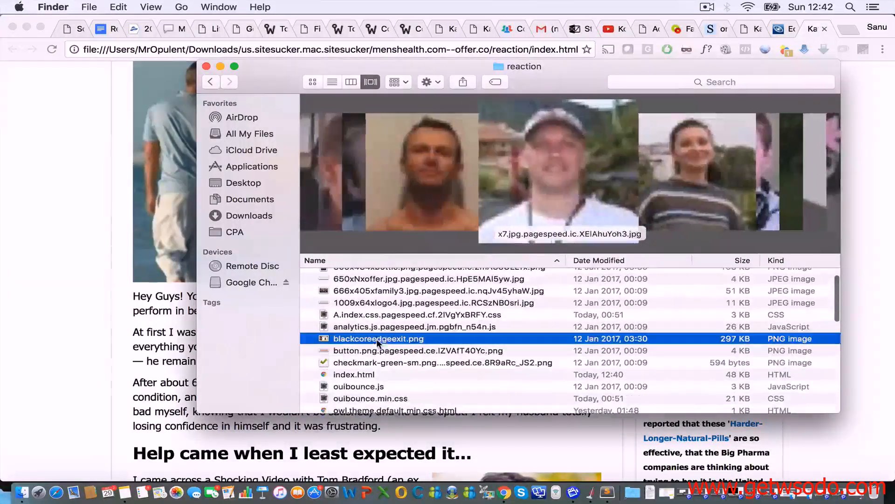
{"action": "key", "text": "Up"}
{"action": "key", "text": "Up"}
{"action": "key", "text": "Up"}
{"action": "key", "text": "Up"}
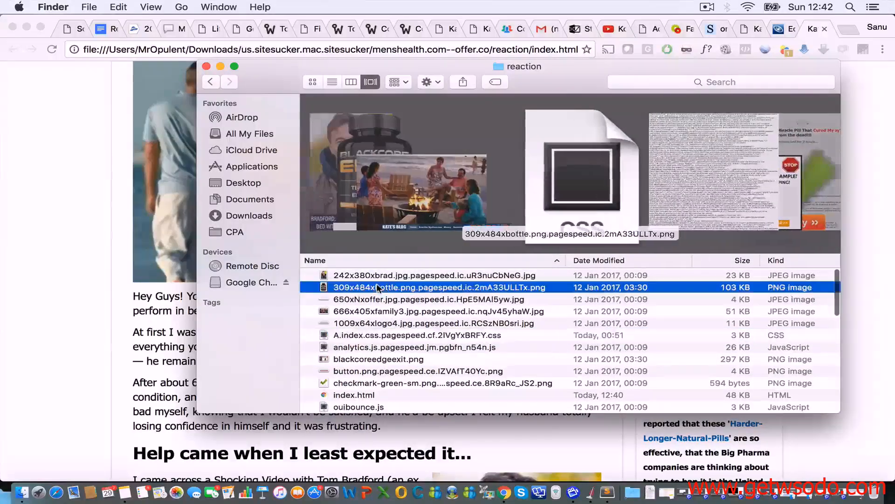
{"action": "key", "text": "Up"}
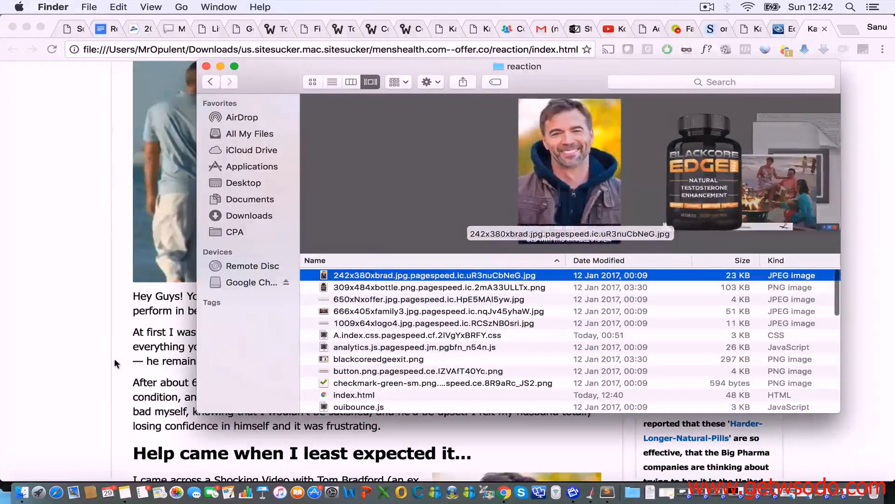
{"action": "left_click", "coordinate": [114, 364]}
{"action": "scroll", "coordinate": [114, 364], "scroll_direction": "up", "scroll_amount": 4}
{"action": "scroll", "coordinate": [114, 364], "scroll_direction": "down", "scroll_amount": 11}
{"action": "scroll", "coordinate": [116, 364], "scroll_direction": "down", "scroll_amount": 20}
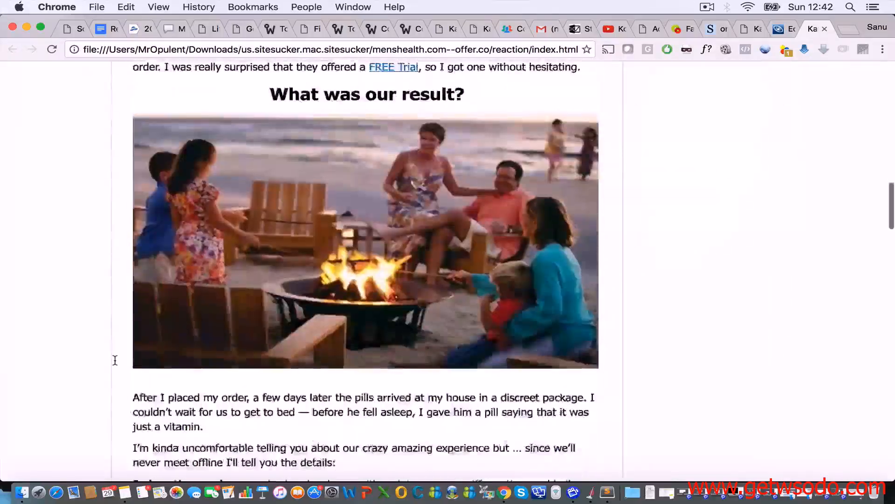
{"action": "scroll", "coordinate": [115, 360], "scroll_direction": "up", "scroll_amount": 18}
{"action": "scroll", "coordinate": [115, 360], "scroll_direction": "up", "scroll_amount": 10}
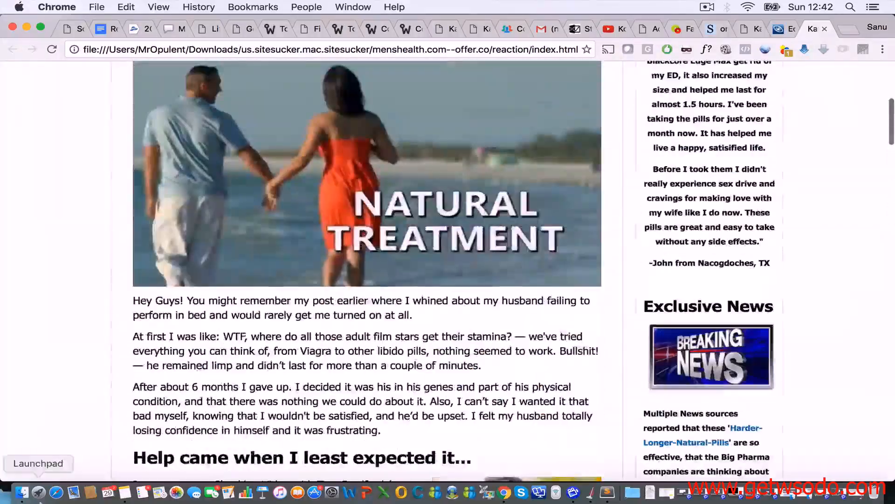
{"action": "left_click", "coordinate": [21, 491]}
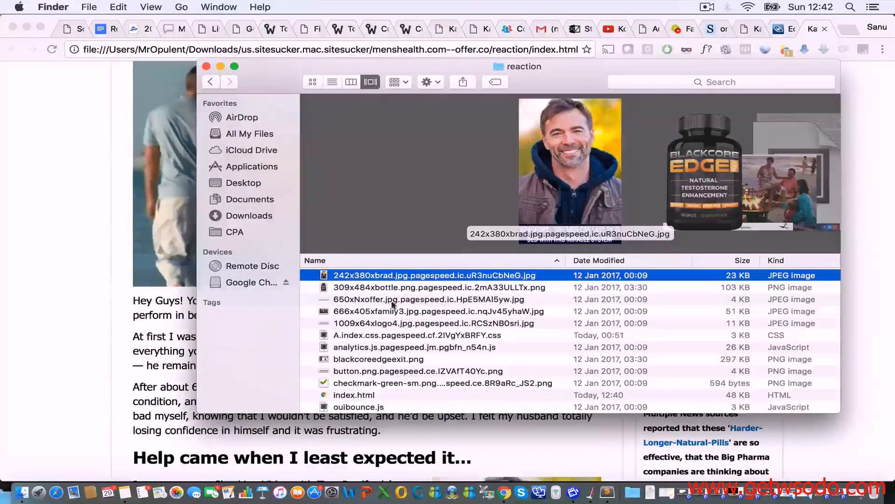
{"action": "scroll", "coordinate": [392, 323], "scroll_direction": "up", "scroll_amount": 3}
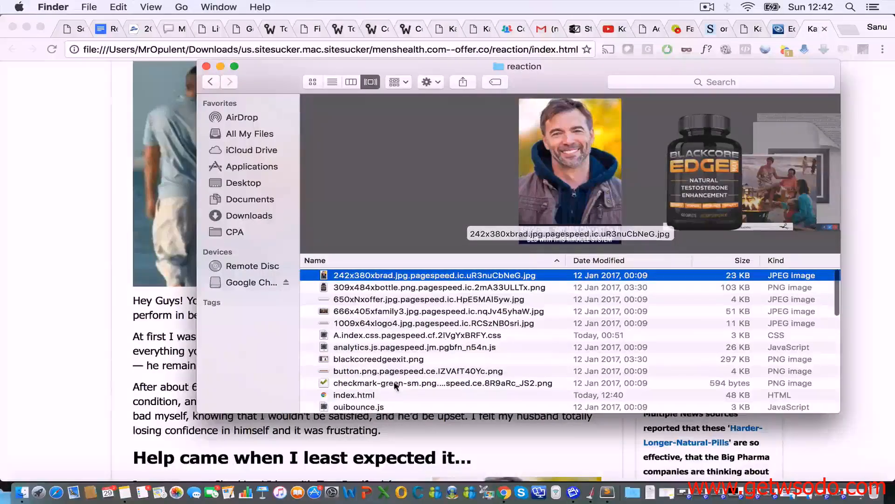
Step: Select index.html in the reaction folder list, then switch back to the saved page in Chrome
{"action": "left_click", "coordinate": [350, 395]}
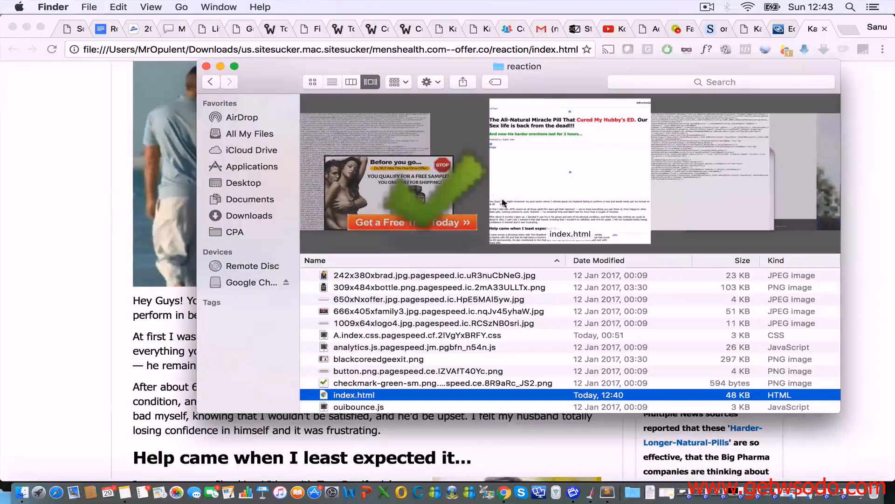
{"action": "scroll", "coordinate": [325, 378], "scroll_direction": "down", "scroll_amount": 3}
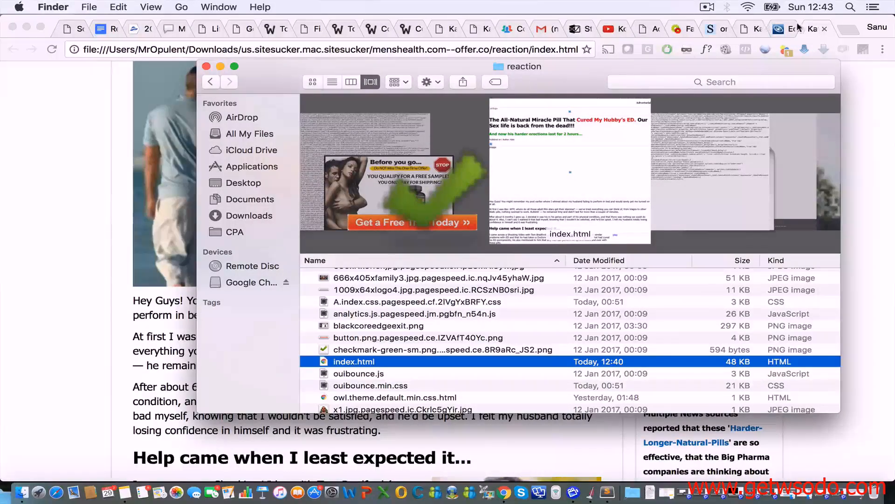
{"action": "left_click", "coordinate": [769, 28]}
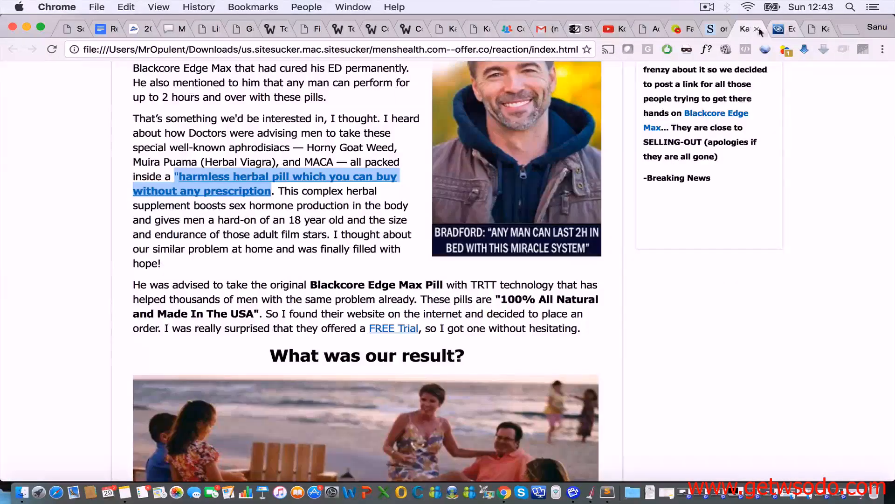
Step: Add a domainname.com/reaction line to the Shrib note, checking it against the reaction folder
{"action": "left_click", "coordinate": [710, 29]}
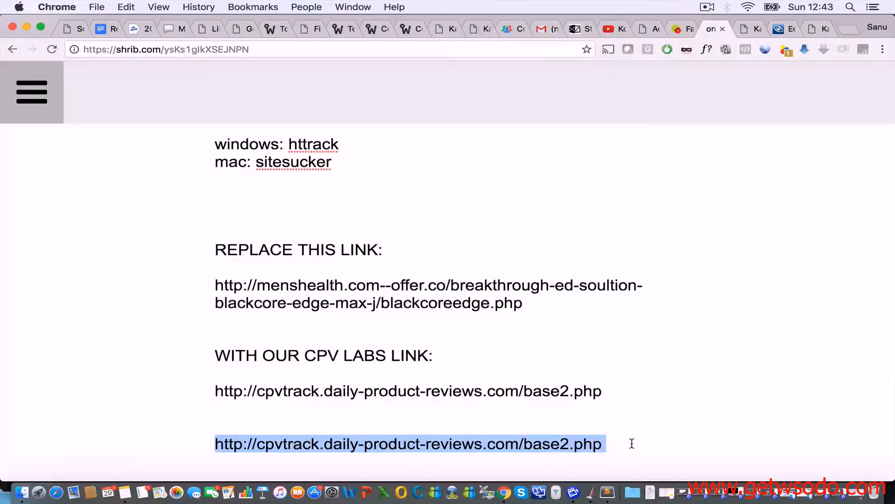
{"action": "type", "text": "domainn"}
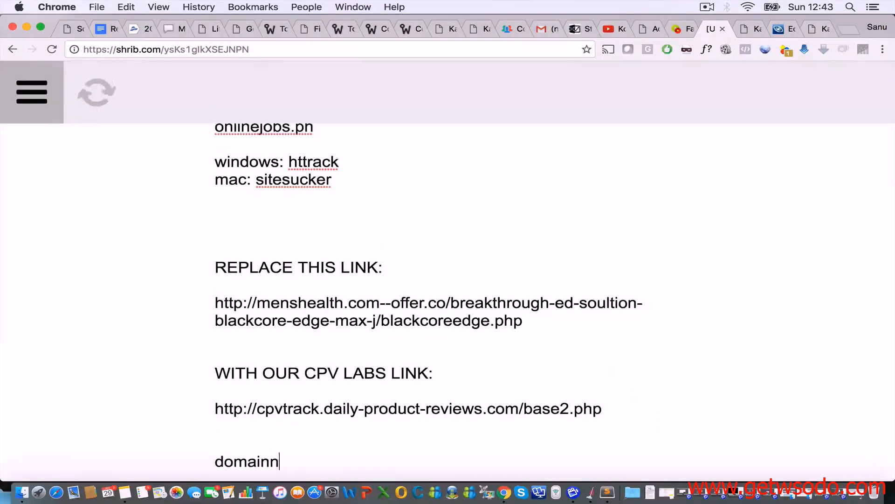
{"action": "type", "text": "ame.com"}
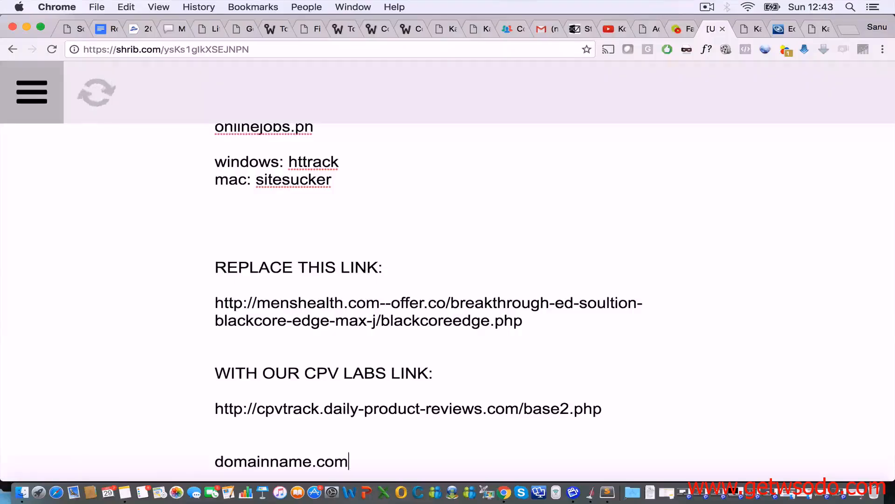
{"action": "type", "text": "/reaction"}
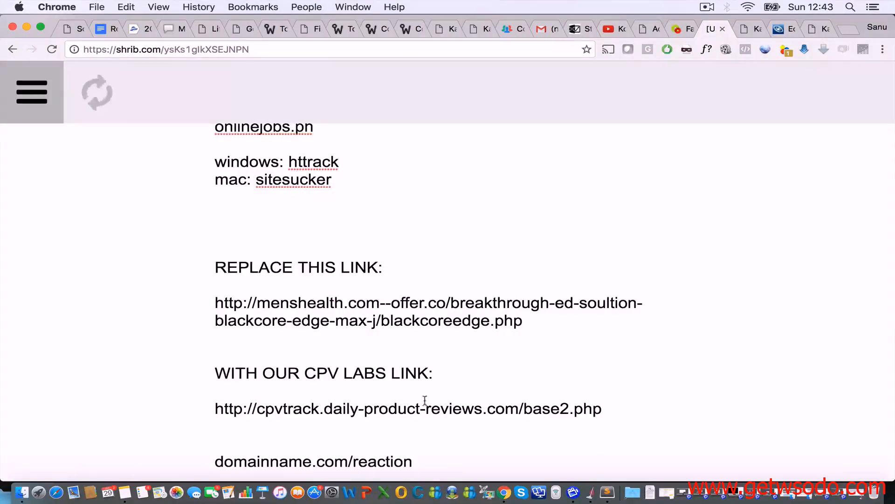
{"action": "left_click", "coordinate": [21, 491]}
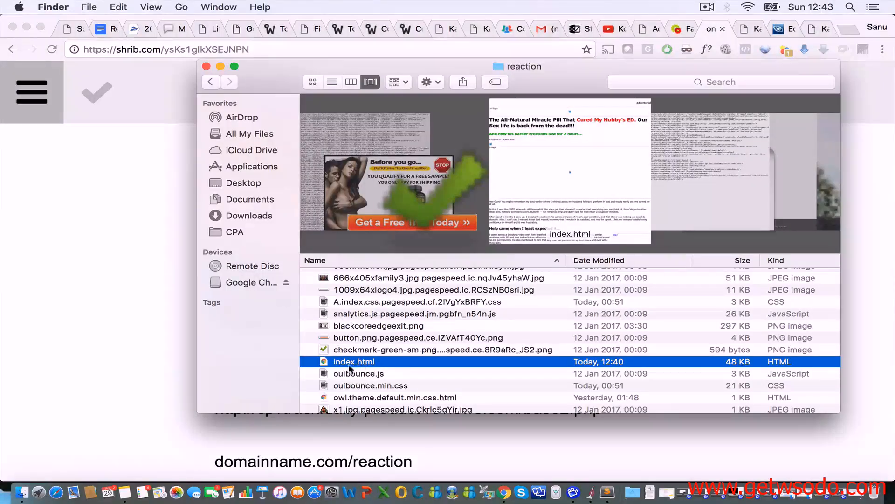
{"action": "left_click", "coordinate": [360, 458]}
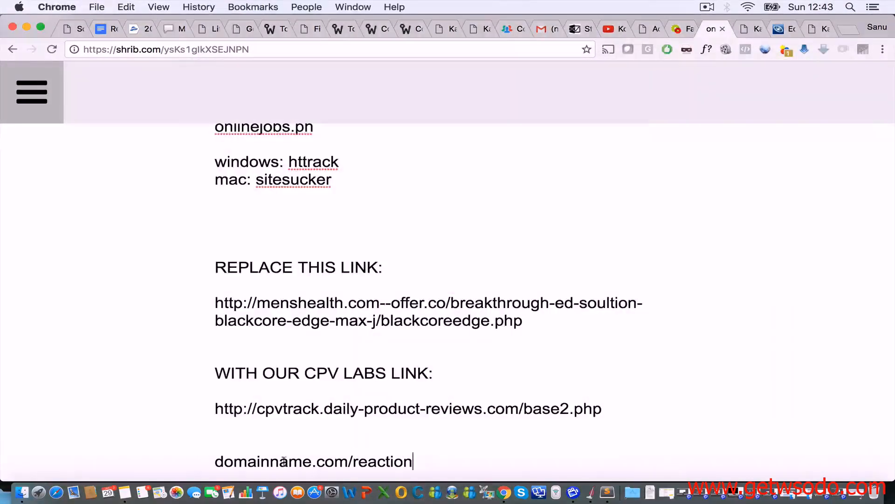
{"action": "left_click", "coordinate": [21, 492]}
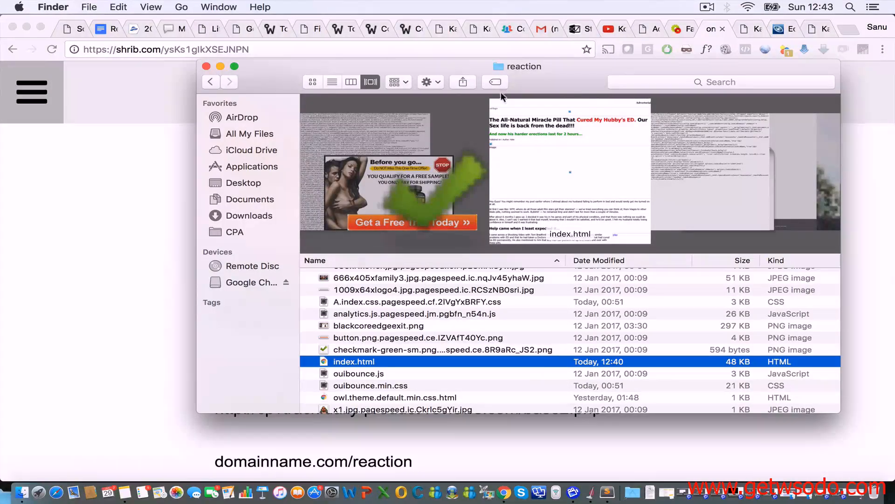
{"action": "left_click", "coordinate": [412, 463]}
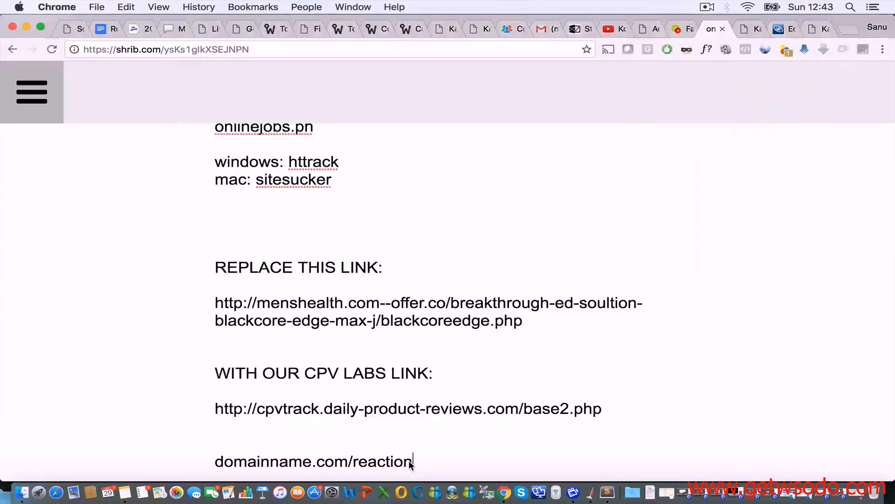
{"action": "left_click_drag", "start_coordinate": [415, 461], "coordinate": [214, 458]}
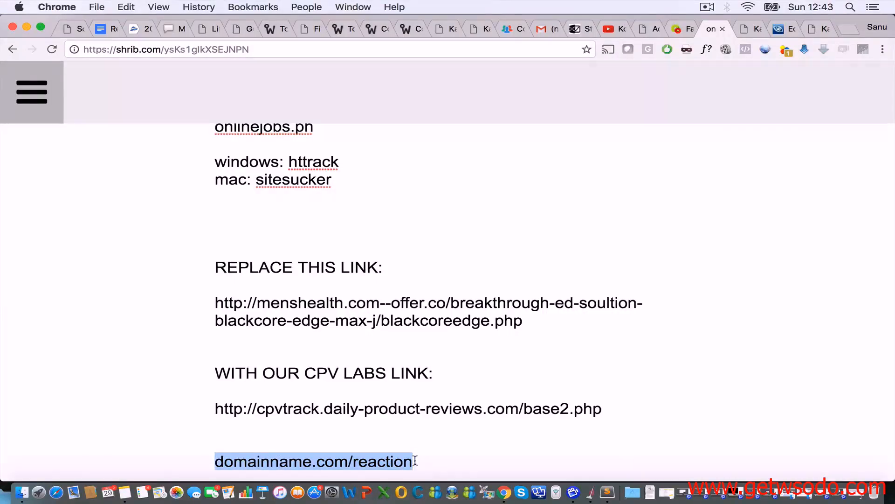
{"action": "left_click", "coordinate": [432, 463]}
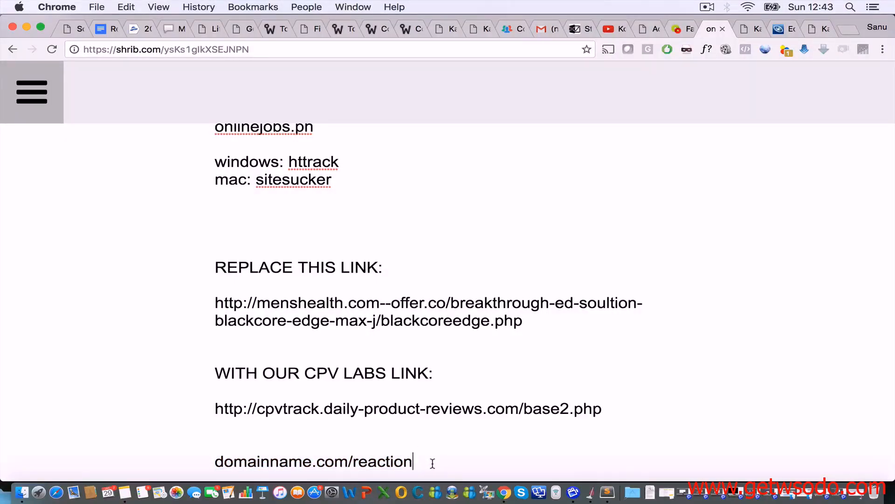
Step: Append /123.html, then delete the file name so the line reads domainname.com/reaction/
{"action": "left_click", "coordinate": [22, 492]}
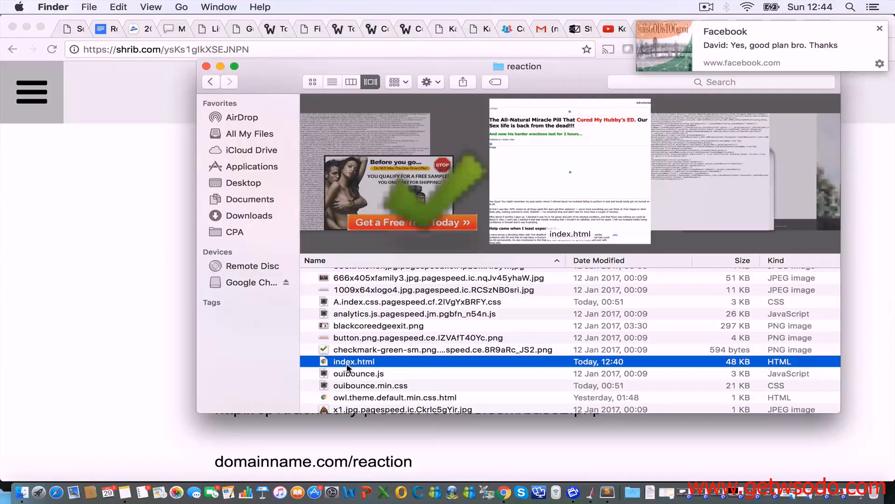
{"action": "left_click", "coordinate": [425, 459]}
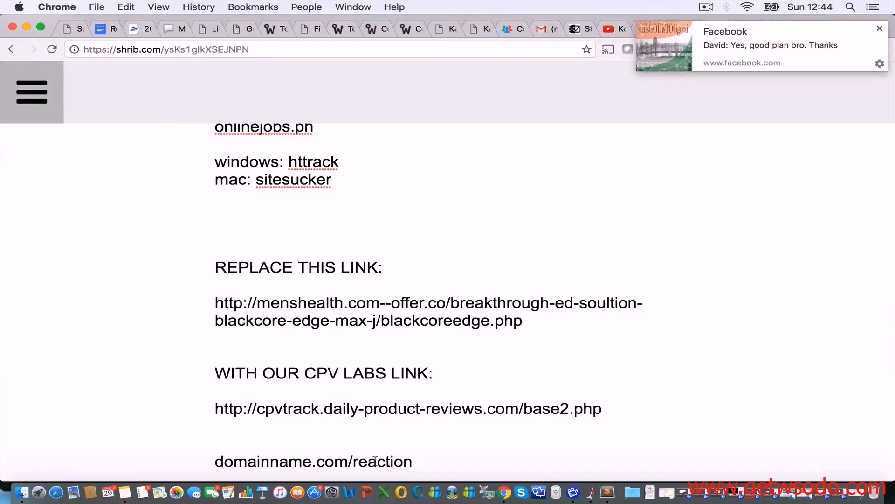
{"action": "type", "text": "/123.html"}
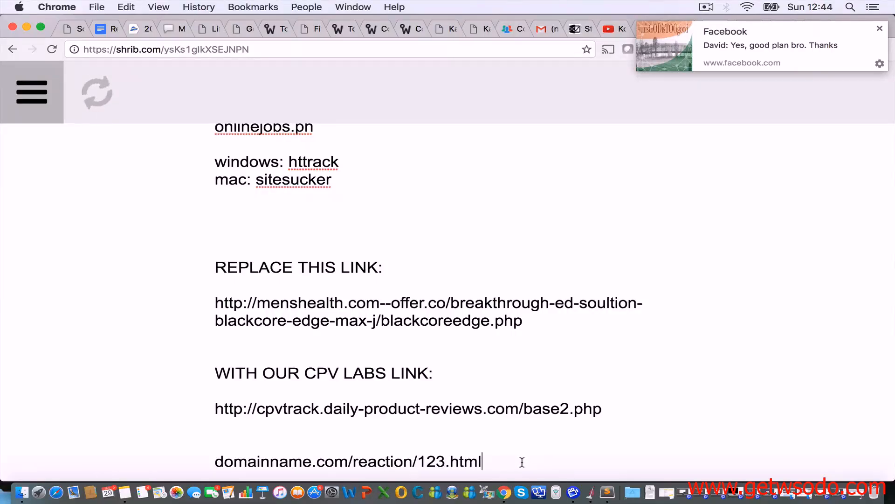
{"action": "left_click_drag", "start_coordinate": [521, 461], "coordinate": [421, 458]}
{"action": "key", "text": "BackSpace"}
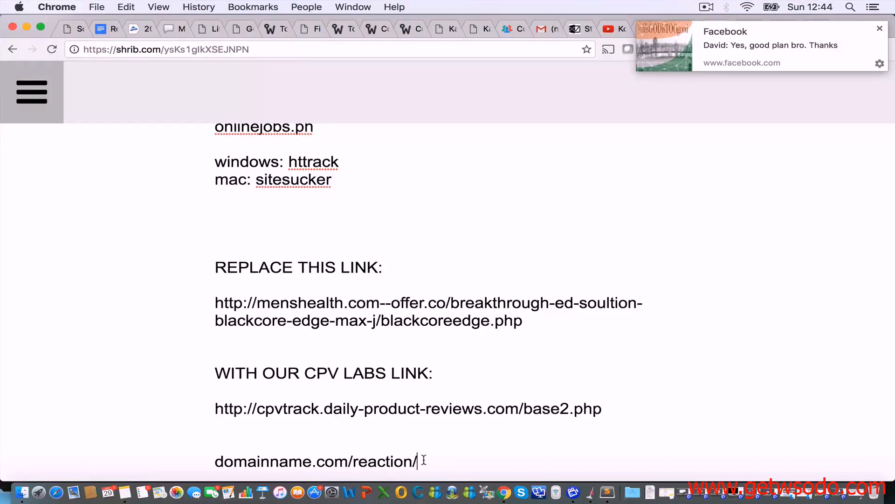
{"action": "left_click_drag", "start_coordinate": [424, 460], "coordinate": [353, 461]}
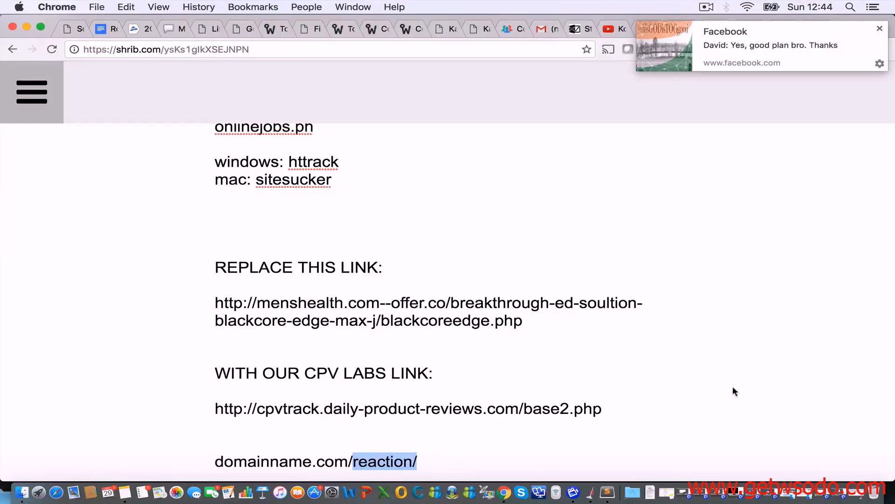
{"action": "left_click", "coordinate": [880, 29]}
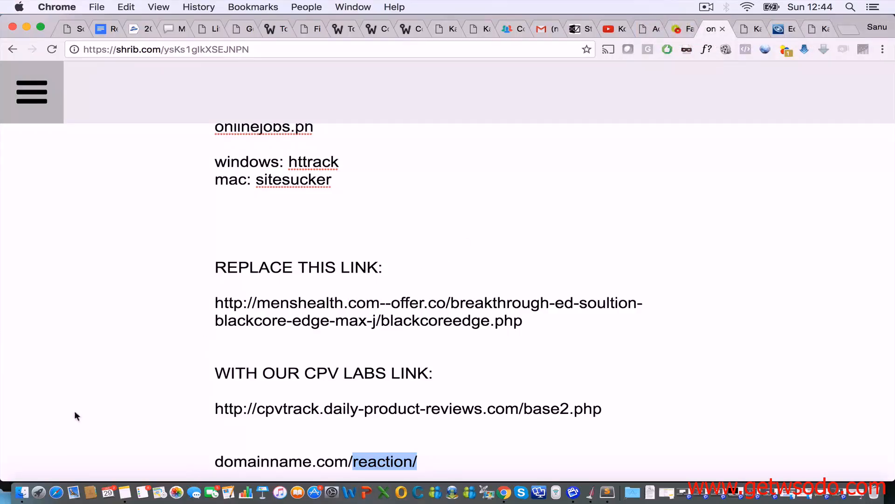
Step: Return to menshealth.com--offer.co, select the reaction folder, and open Applications in a new window showing FileZilla
{"action": "left_click", "coordinate": [21, 492]}
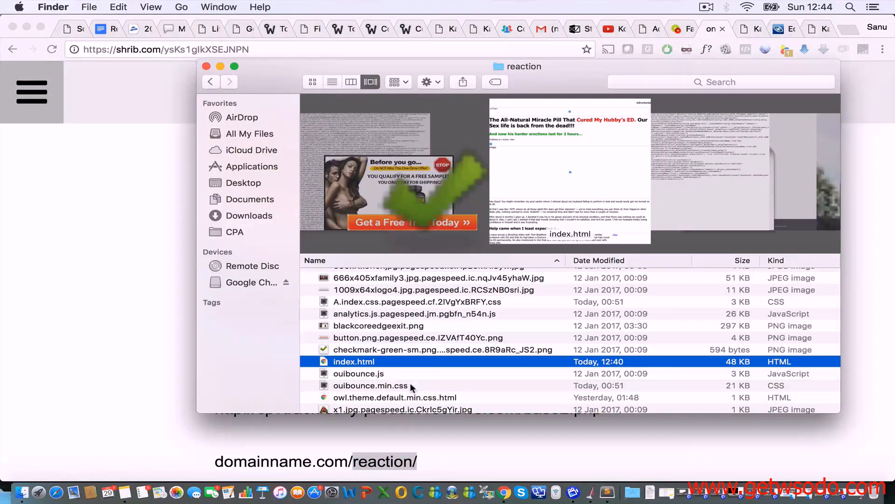
{"action": "scroll", "coordinate": [402, 340], "scroll_direction": "up", "scroll_amount": 3}
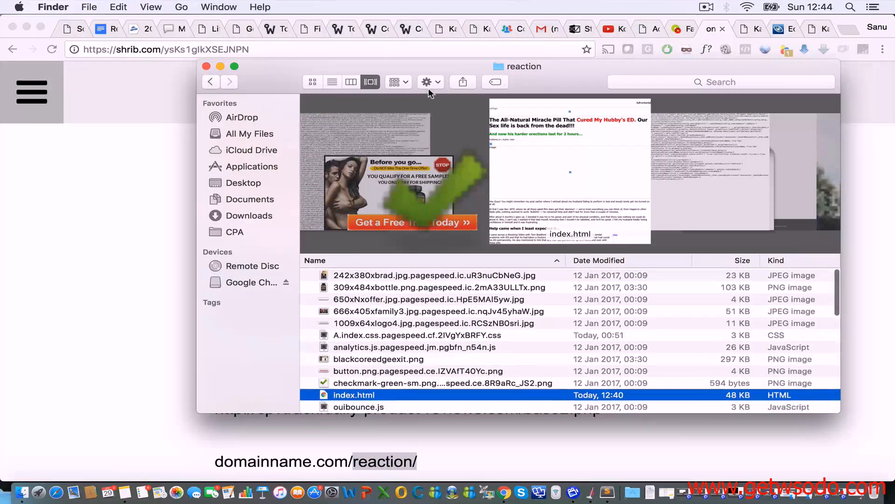
{"action": "left_click", "coordinate": [210, 82]}
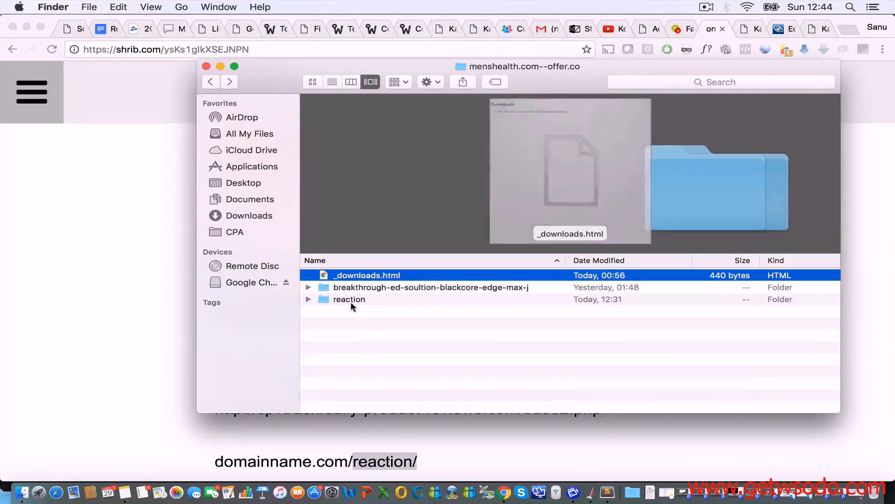
{"action": "left_click", "coordinate": [343, 299]}
{"action": "double_click", "coordinate": [345, 299]}
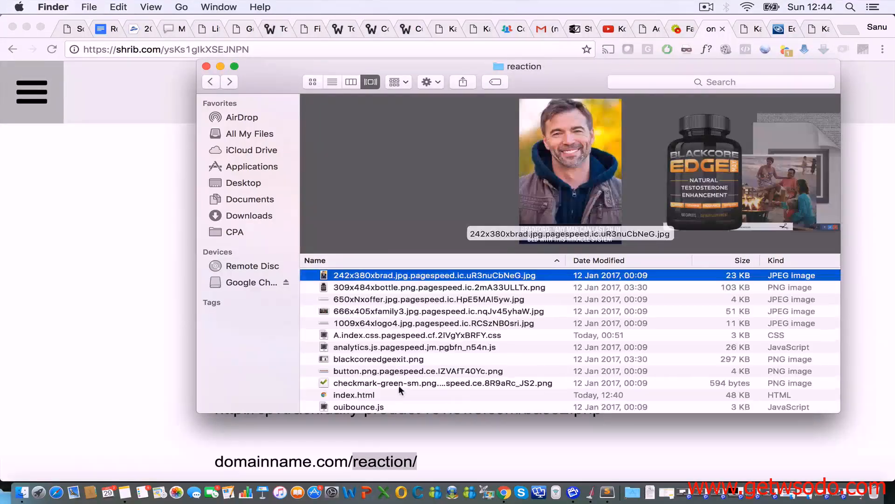
{"action": "scroll", "coordinate": [400, 391], "scroll_direction": "down", "scroll_amount": 3}
{"action": "scroll", "coordinate": [383, 373], "scroll_direction": "up", "scroll_amount": 1}
{"action": "left_click", "coordinate": [210, 82]}
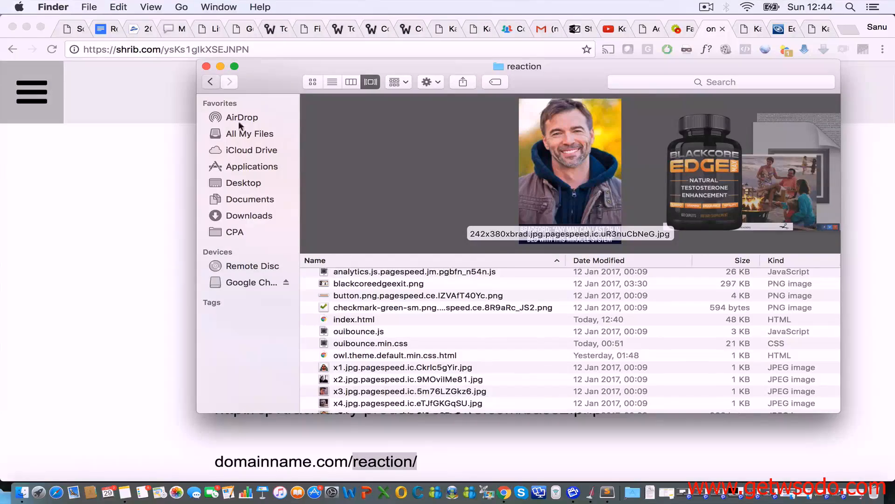
{"action": "left_click", "coordinate": [355, 299]}
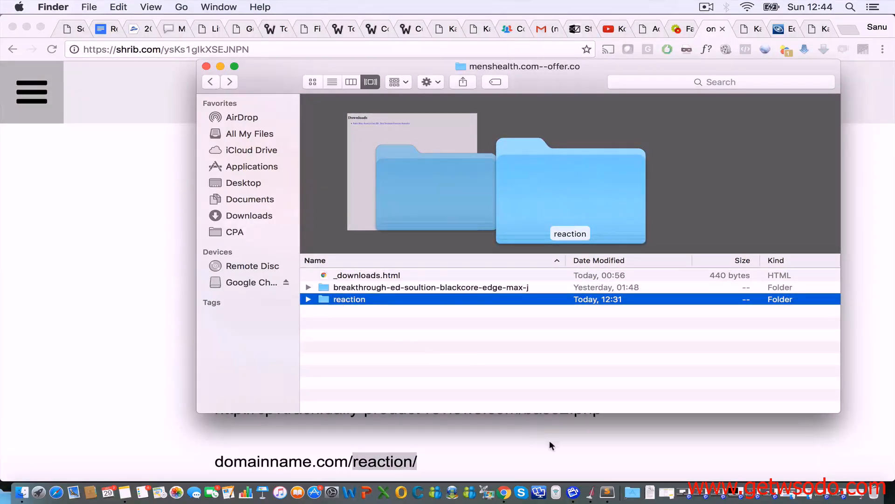
{"action": "left_click", "coordinate": [632, 492]}
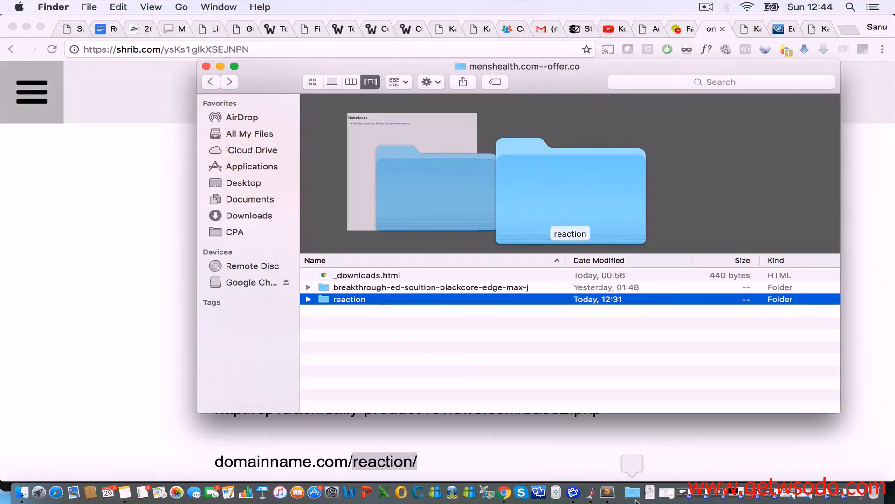
{"action": "scroll", "coordinate": [513, 135], "scroll_direction": "up", "scroll_amount": 15}
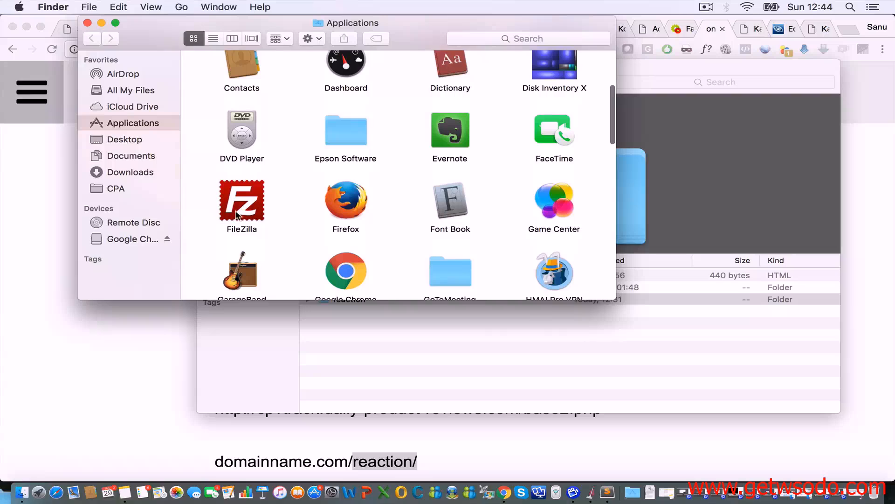
Step: Launch FileZilla from Applications, skip the Check for Updates dialog, and close the Applications window
{"action": "left_click_drag", "start_coordinate": [247, 217], "coordinate": [243, 210]}
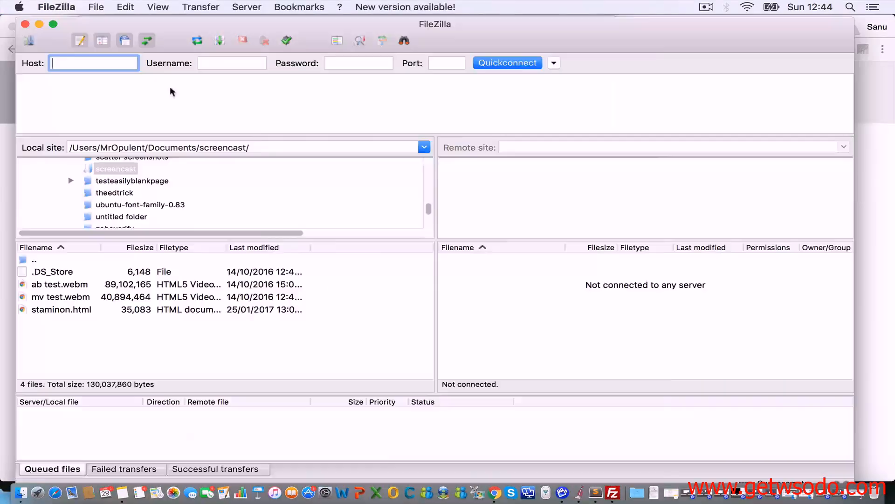
{"action": "left_click", "coordinate": [239, 63]}
{"action": "left_click_drag", "start_coordinate": [226, 24], "coordinate": [271, 75]}
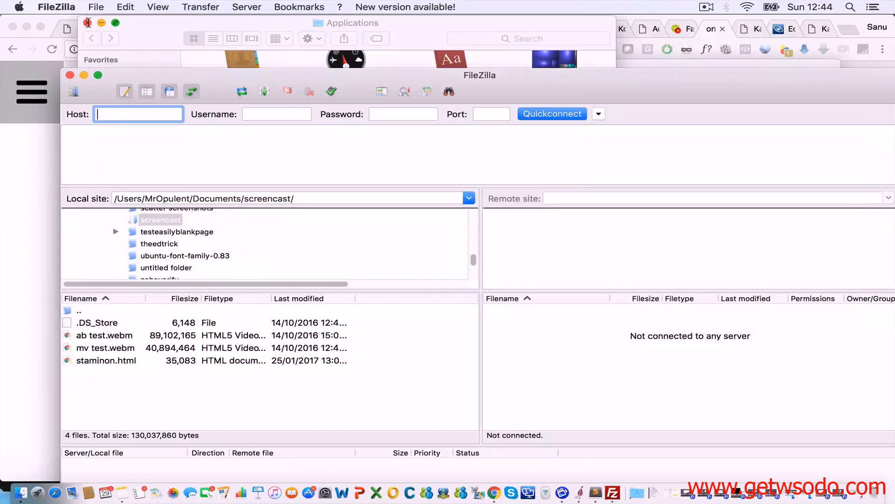
{"action": "left_click", "coordinate": [87, 22]}
{"action": "left_click", "coordinate": [319, 66]}
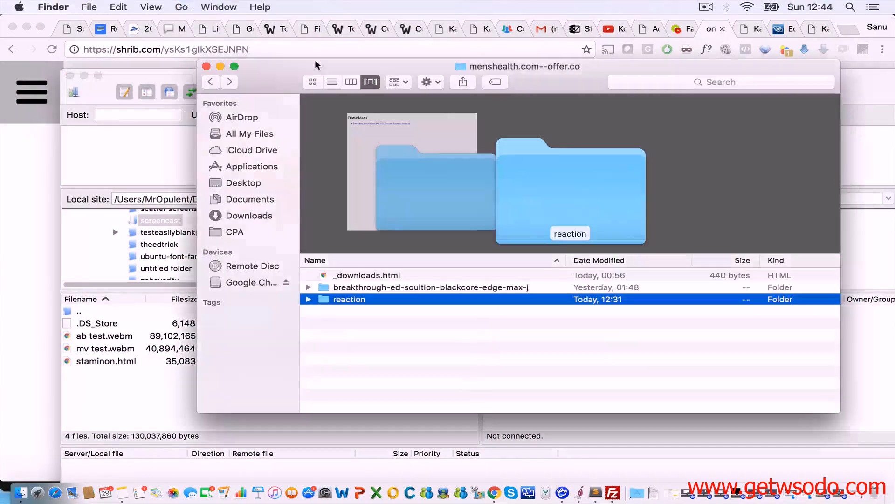
{"action": "left_click", "coordinate": [159, 80]}
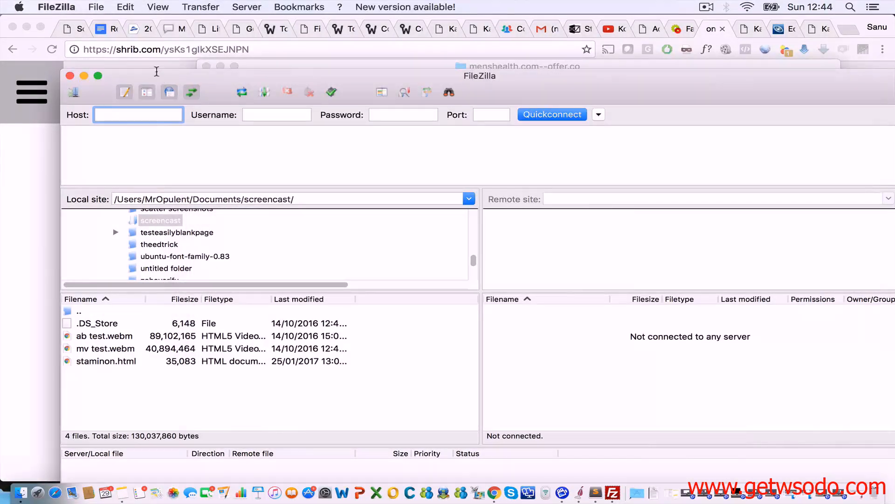
Step: Put domainname.com in FileZilla's Host field, then switch back to the Shrib notes in Chrome
{"action": "left_click_drag", "start_coordinate": [136, 71], "coordinate": [90, 17]}
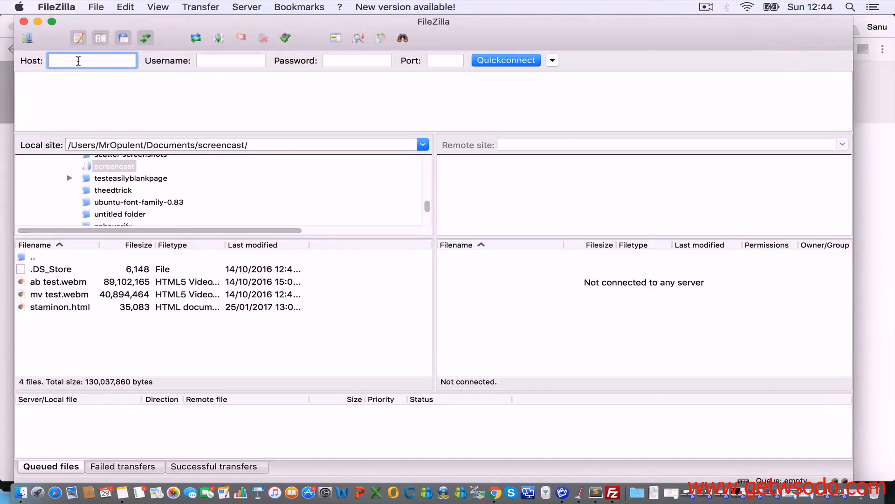
{"action": "mouse_move", "coordinate": [96, 64]}
{"action": "type", "text": "domainname.com"}
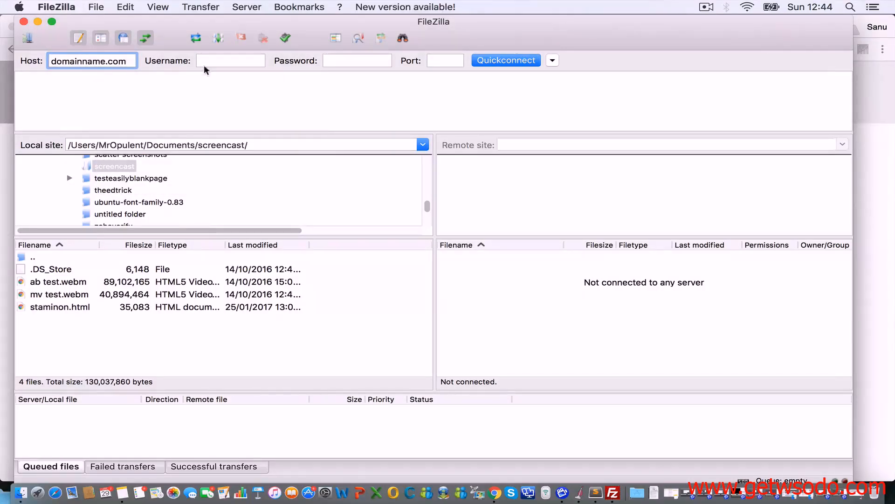
{"action": "left_click", "coordinate": [231, 62]}
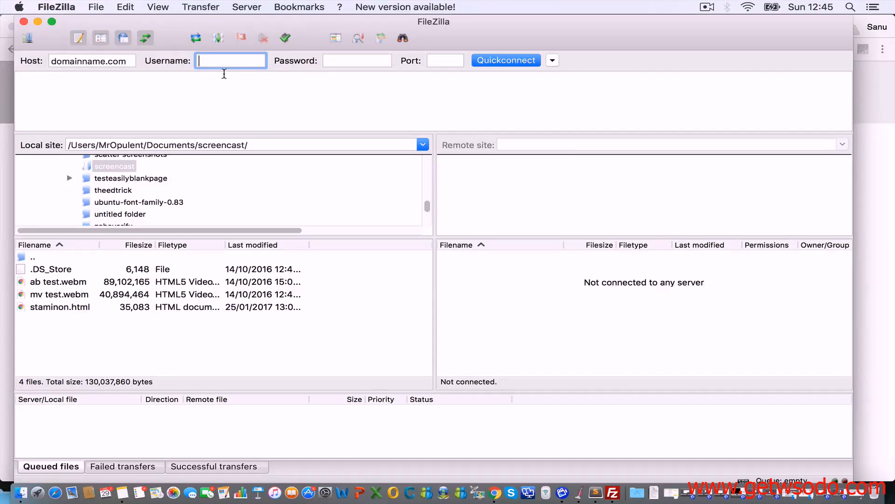
{"action": "left_click", "coordinate": [3, 175]}
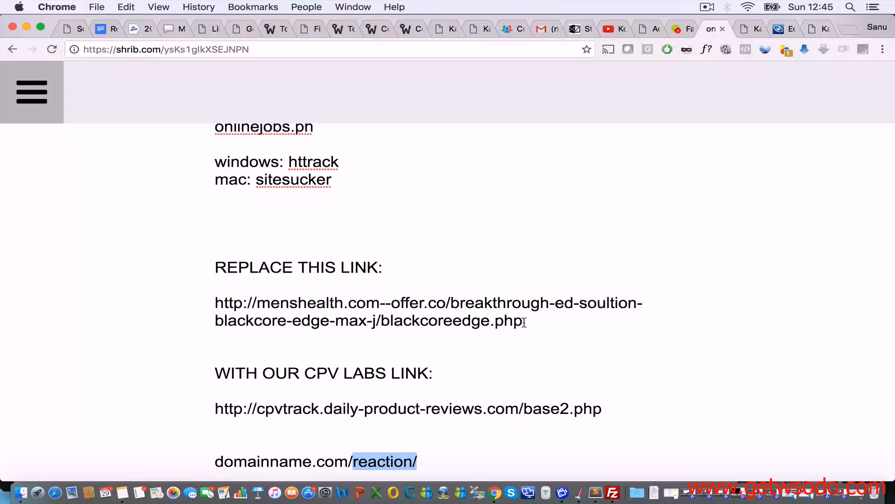
Step: Add a 'Hostname: domain.com' line below the reaction URL in the Shrib note
{"action": "left_click", "coordinate": [448, 462]}
{"action": "key", "text": "Return"}
{"action": "key", "text": "Return"}
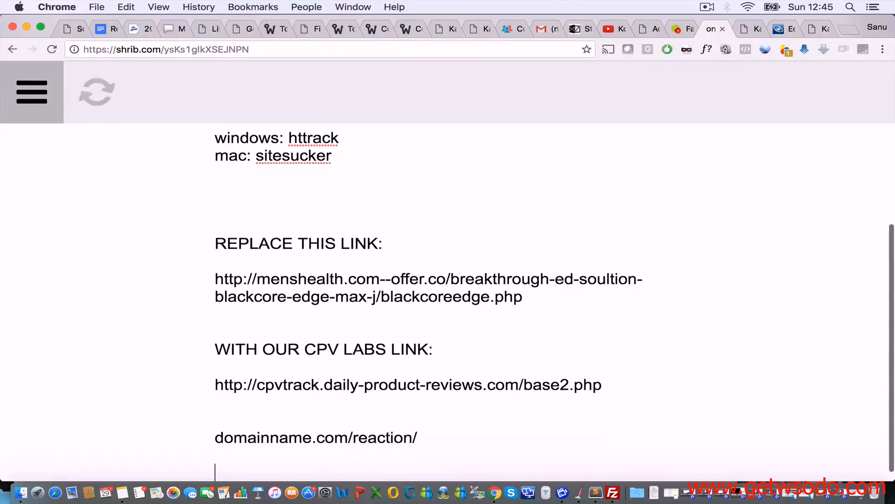
{"action": "type", "text": "Ask"}
{"action": "key", "text": "BackSpace"}
{"action": "key", "text": "BackSpace"}
{"action": "key", "text": "BackSpace"}
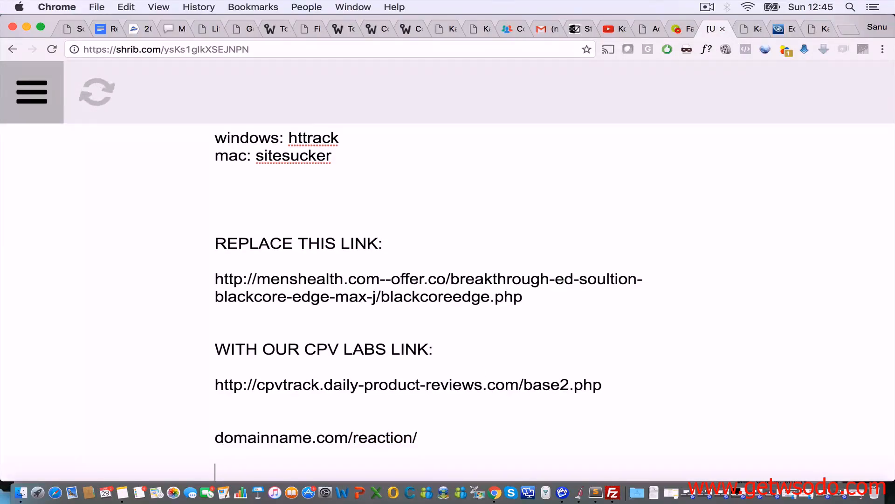
{"action": "type", "text": "Hotname"}
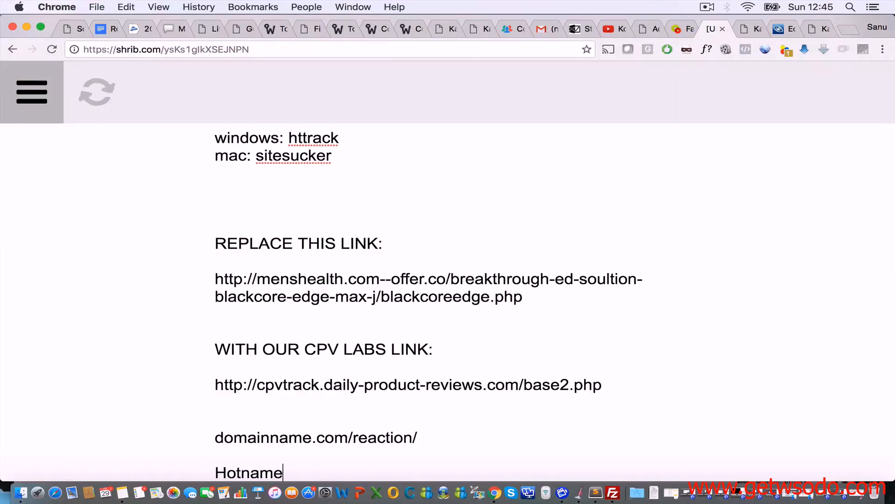
{"action": "key", "text": "Left"}
{"action": "key", "text": "Left"}
{"action": "key", "text": "Left"}
{"action": "key", "text": "Left"}
{"action": "key", "text": "Left"}
{"action": "type", "text": "s"}
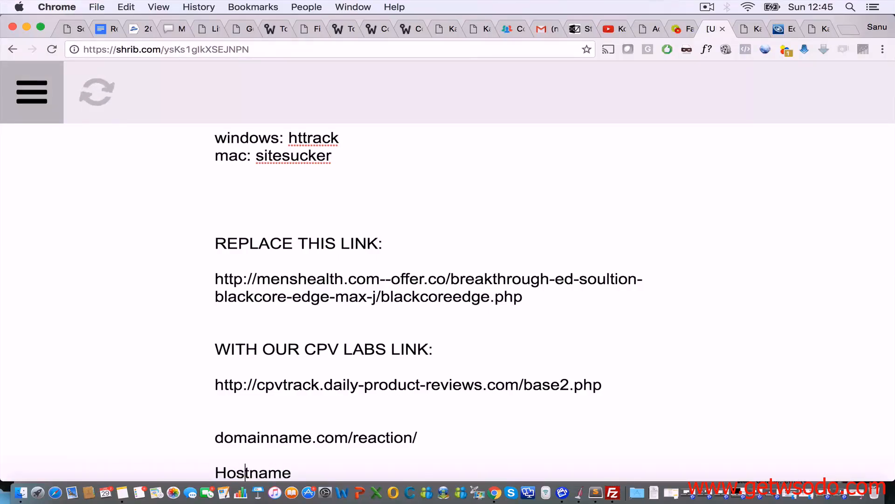
{"action": "key", "text": "Right"}
{"action": "key", "text": "Right"}
{"action": "key", "text": "Right"}
{"action": "key", "text": "Right"}
{"action": "key", "text": "Right"}
{"action": "type", "text": ": domain"}
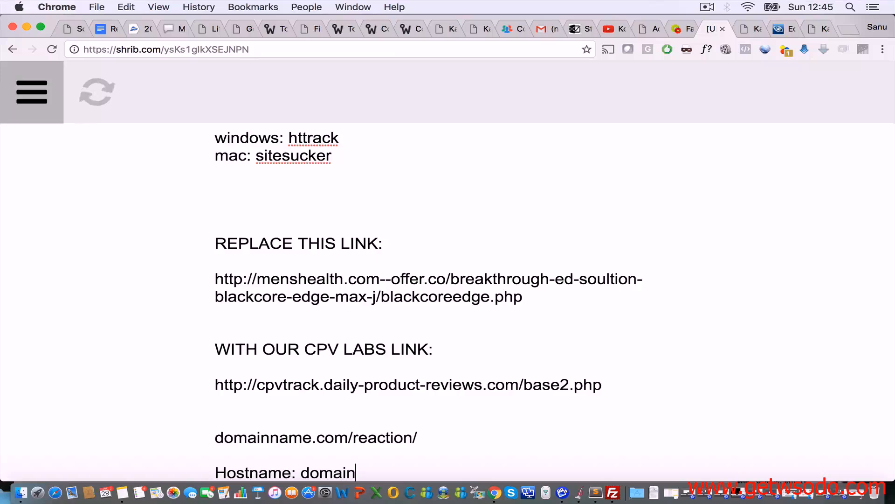
{"action": "type", "text": ".com"}
{"action": "scroll", "coordinate": [443, 442], "scroll_direction": "down", "scroll_amount": 1}
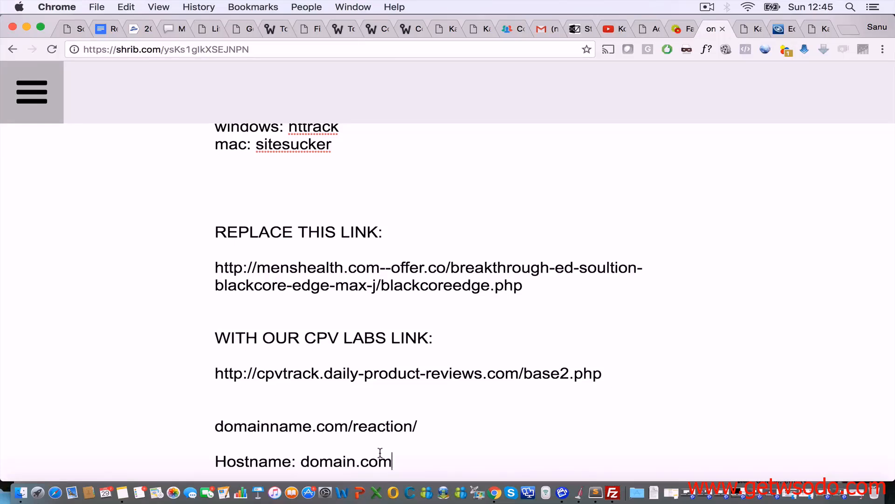
Step: Add 'Username: hosting gave you this username:' and 'Password: hosting gave you this password' lines
{"action": "key", "text": "Return"}
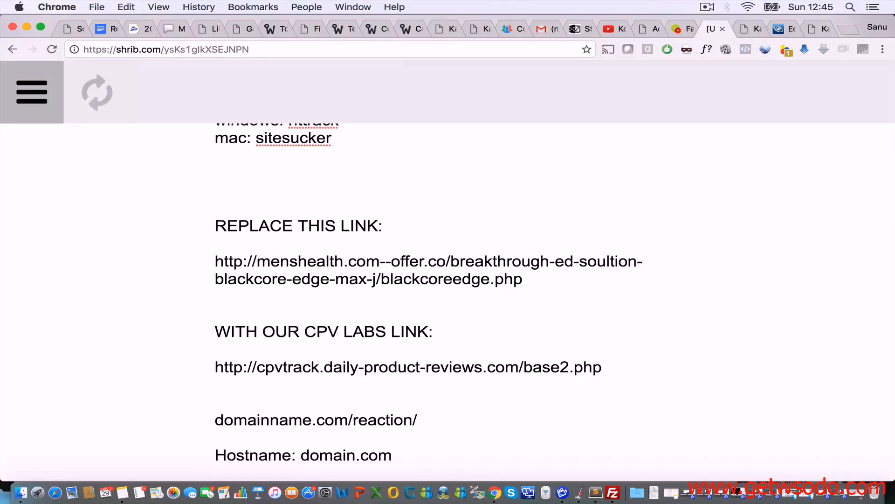
{"action": "type", "text": "Usernam"}
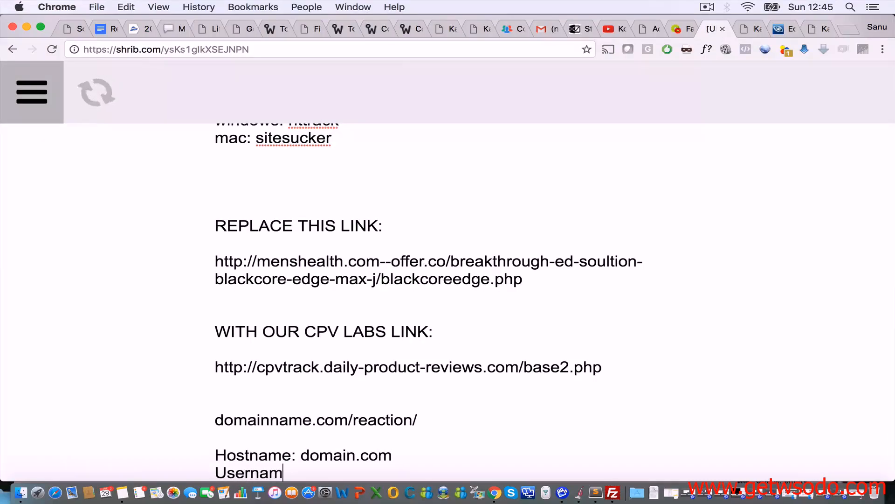
{"action": "type", "text": "e: hosting game you th"}
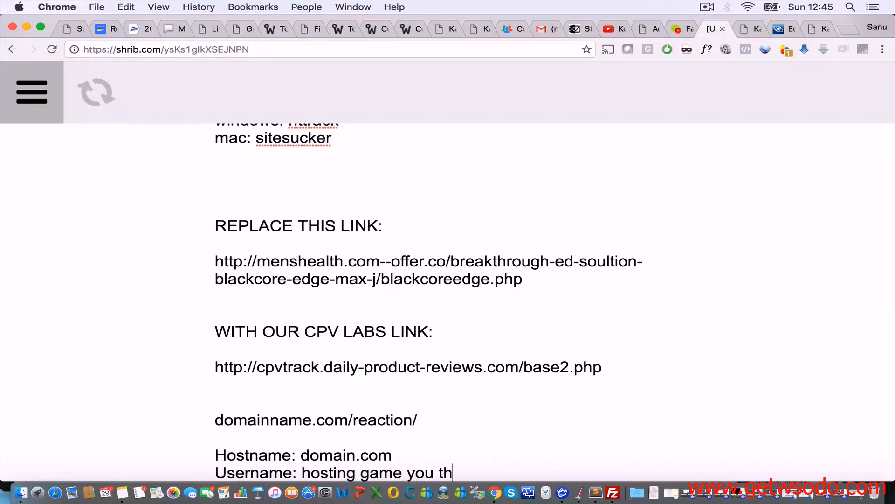
{"action": "type", "text": "is username:"}
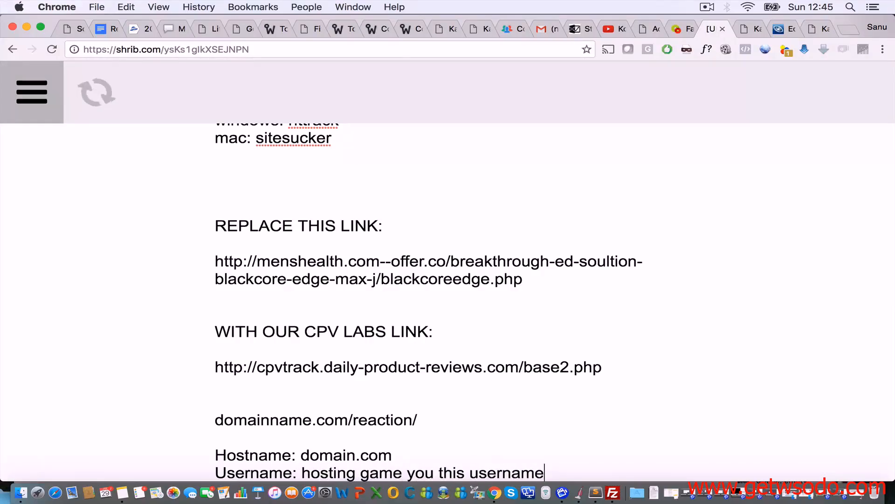
{"action": "key", "text": "Return"}
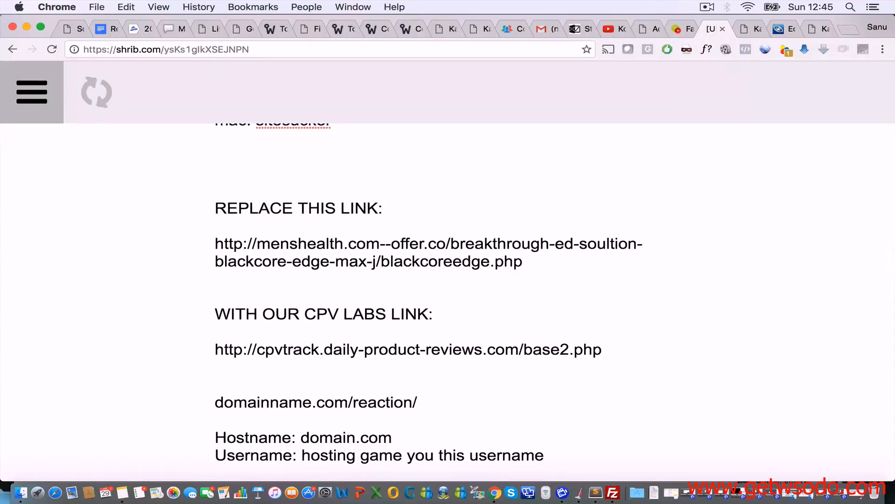
{"action": "type", "text": "Password"}
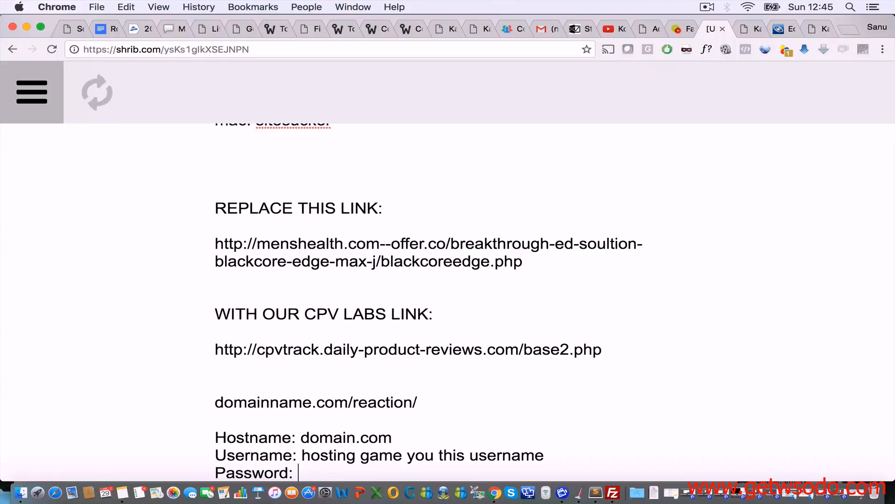
{"action": "type", "text": ": hosting"}
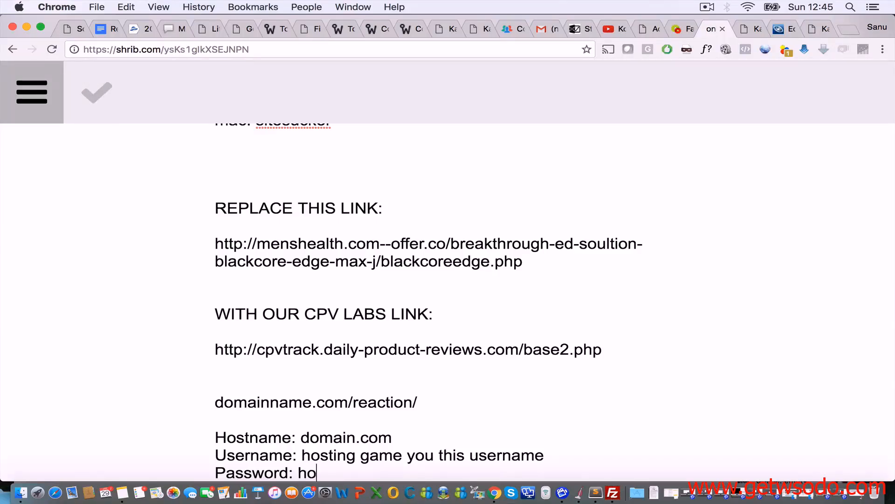
{"action": "left_click", "coordinate": [394, 455]}
{"action": "key", "text": "BackSpace"}
{"action": "type", "text": "v"}
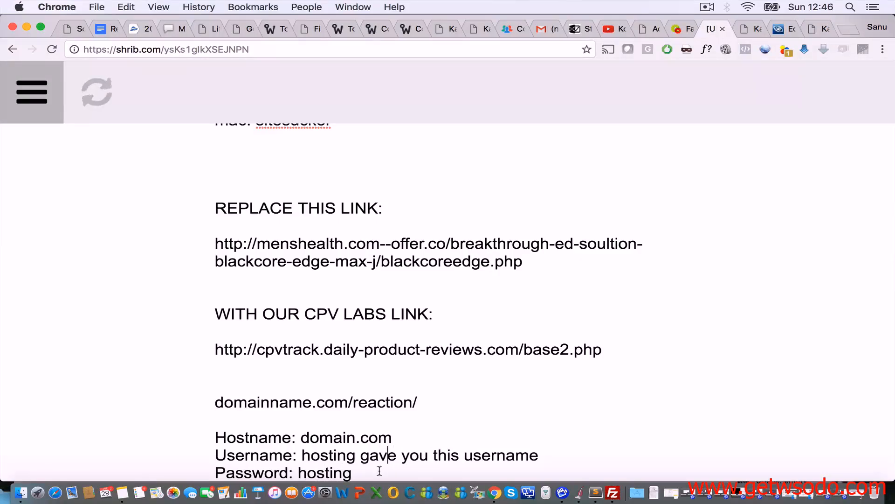
{"action": "left_click", "coordinate": [383, 473]}
{"action": "type", "text": "gave you this password"}
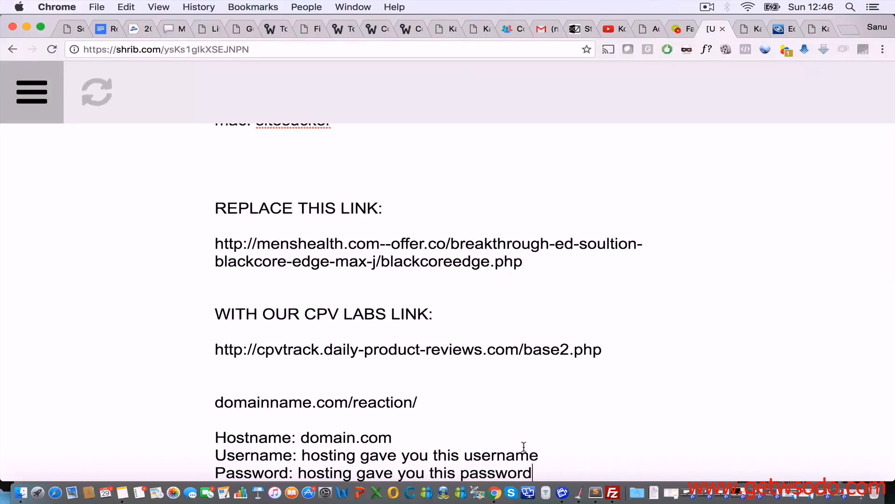
{"action": "scroll", "coordinate": [524, 447], "scroll_direction": "down", "scroll_amount": 1}
{"action": "left_click_drag", "start_coordinate": [536, 462], "coordinate": [203, 427]}
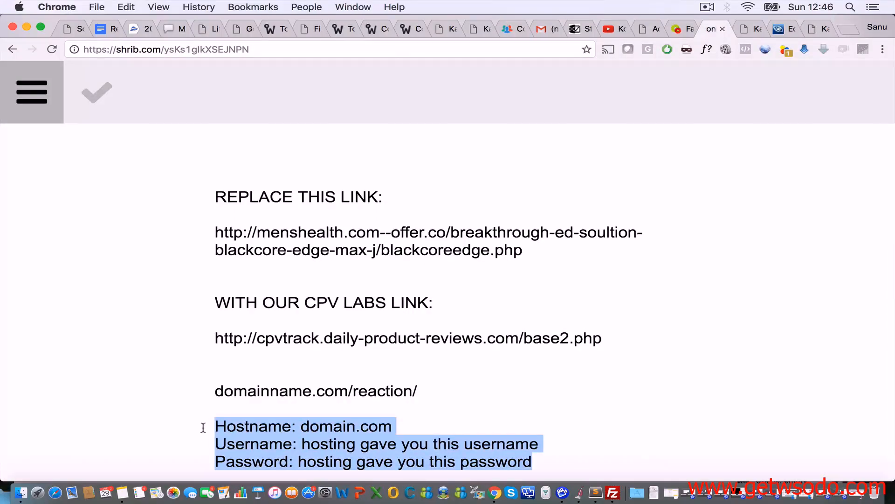
{"action": "left_click", "coordinate": [612, 493]}
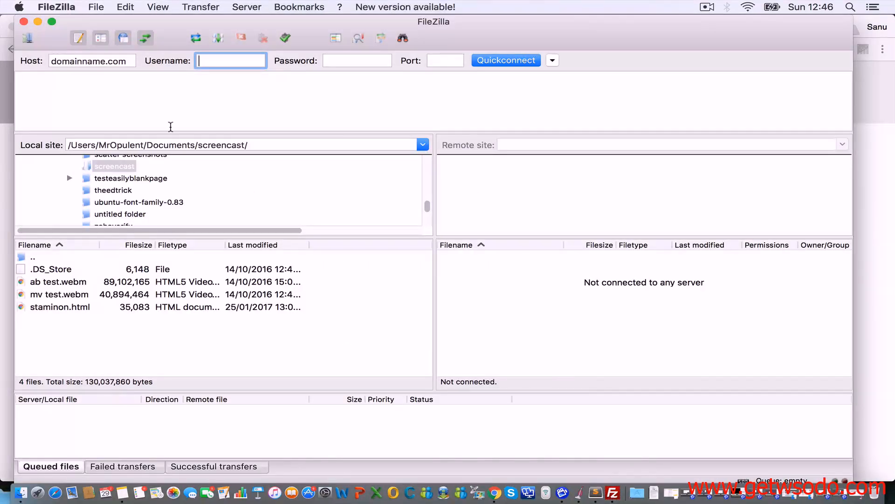
Step: Fill in the host, username and password in FileZilla and connect to the hosting server
{"action": "triple_click", "coordinate": [114, 62]}
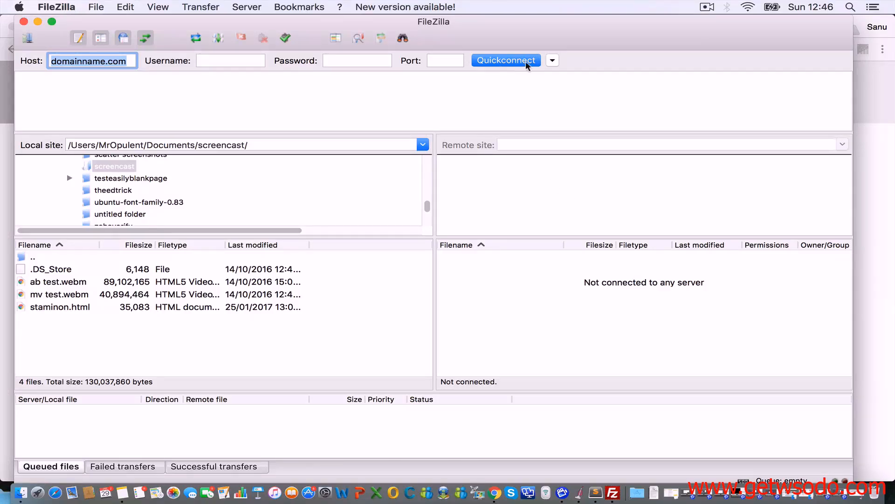
{"action": "left_click", "coordinate": [703, 6]}
{"action": "left_click", "coordinate": [714, 47]}
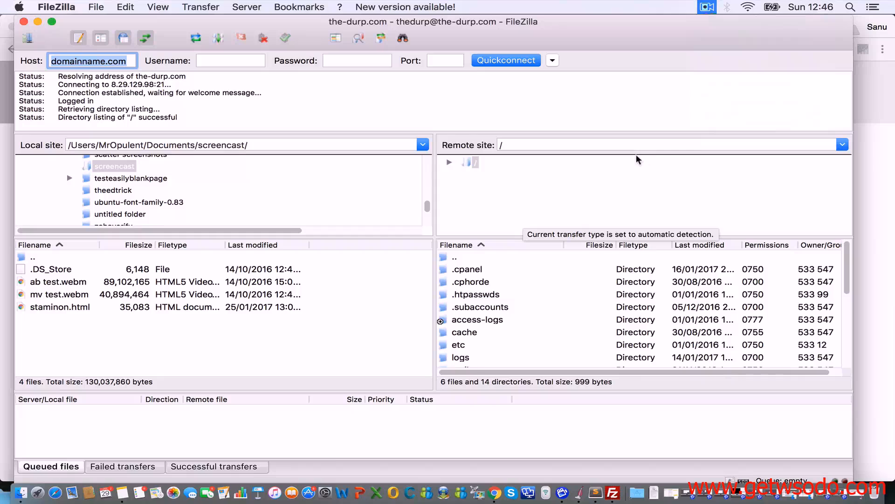
{"action": "left_click", "coordinate": [624, 81]}
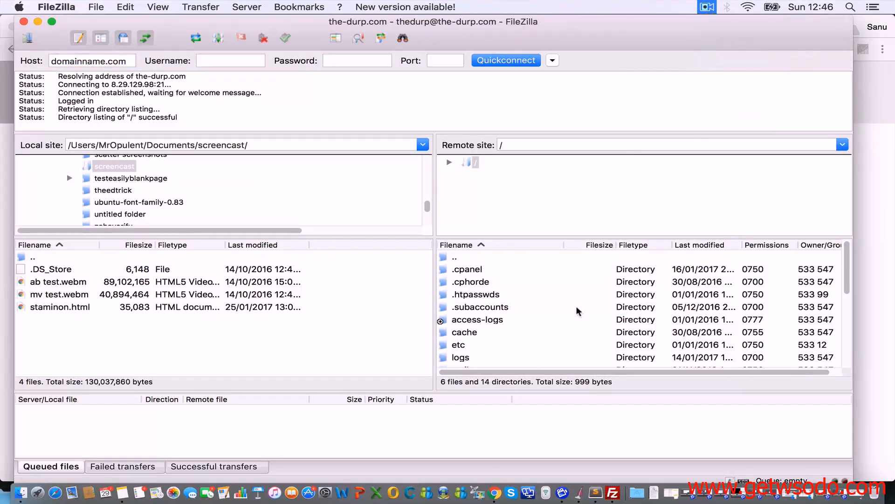
{"action": "scroll", "coordinate": [578, 311], "scroll_direction": "down", "scroll_amount": 5}
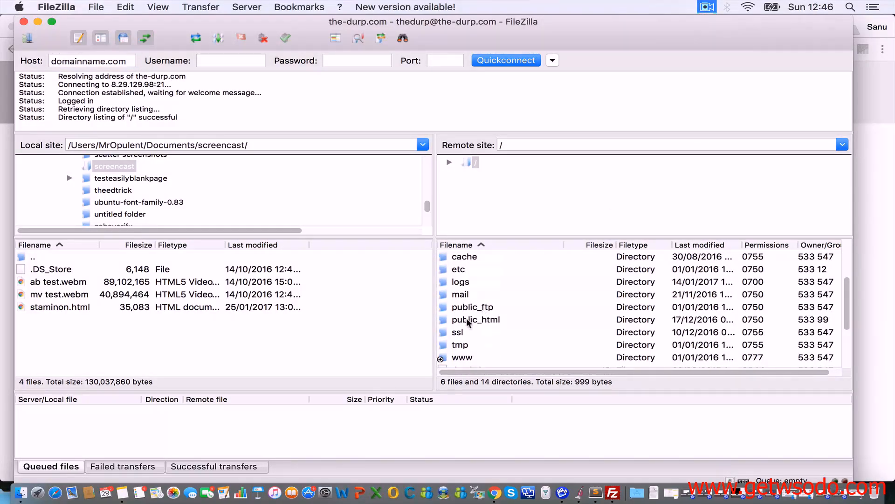
{"action": "scroll", "coordinate": [468, 322], "scroll_direction": "up", "scroll_amount": 3}
{"action": "scroll", "coordinate": [468, 322], "scroll_direction": "down", "scroll_amount": 6}
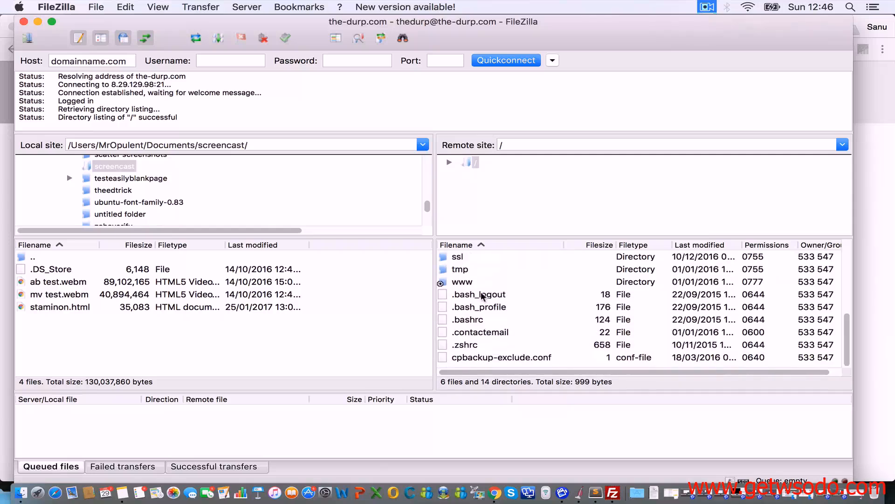
{"action": "scroll", "coordinate": [481, 297], "scroll_direction": "up", "scroll_amount": 4}
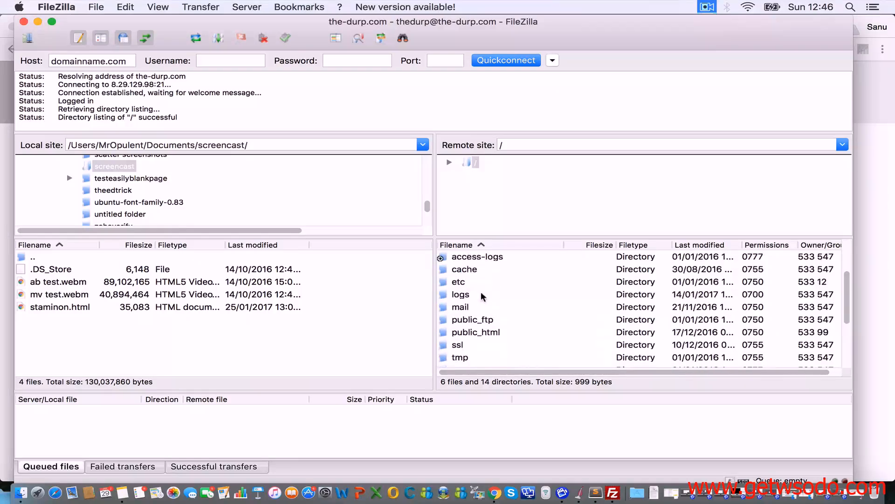
Step: Open the server's public_html folder in the remote pane, then bring up menshealth.com--offer.co in Finder
{"action": "left_click", "coordinate": [494, 335]}
{"action": "double_click", "coordinate": [494, 335]}
{"action": "scroll", "coordinate": [494, 334], "scroll_direction": "down", "scroll_amount": 15}
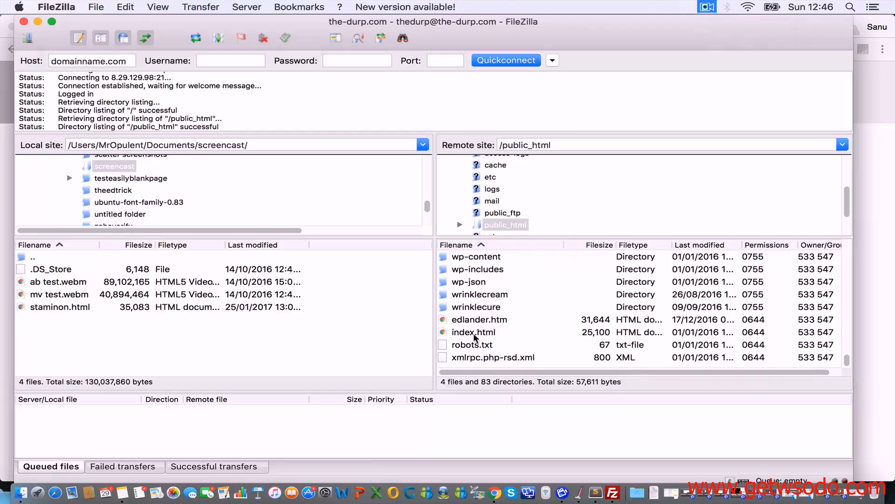
{"action": "left_click", "coordinate": [18, 492]}
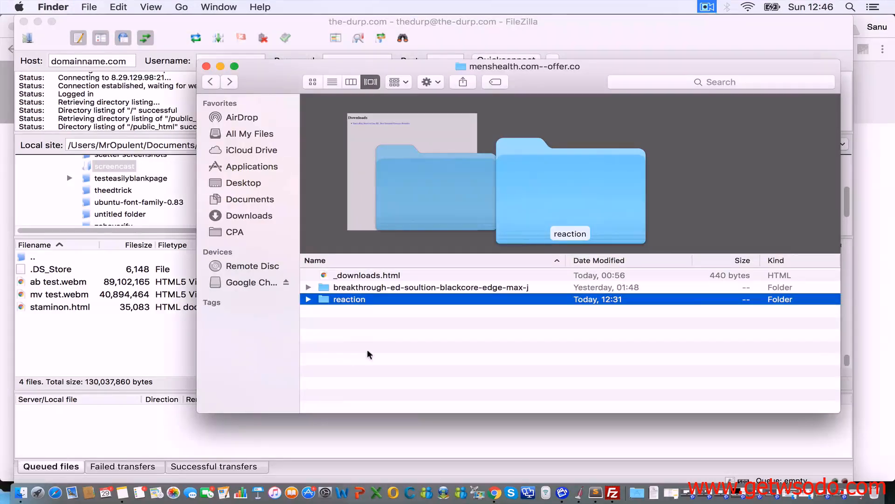
Step: Check the reaction folder's contents, then rename the folder to 'blackcore'
{"action": "left_click_drag", "start_coordinate": [279, 71], "coordinate": [100, 70]}
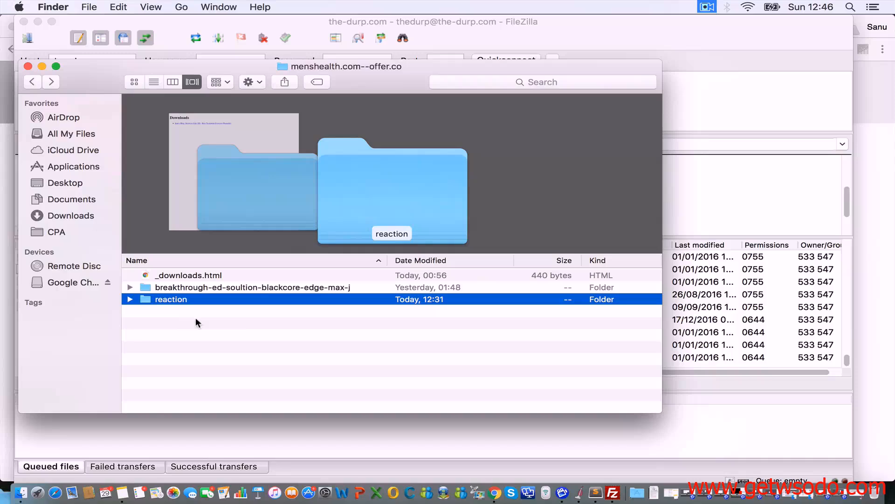
{"action": "double_click", "coordinate": [145, 298]}
{"action": "scroll", "coordinate": [164, 342], "scroll_direction": "down", "scroll_amount": 3}
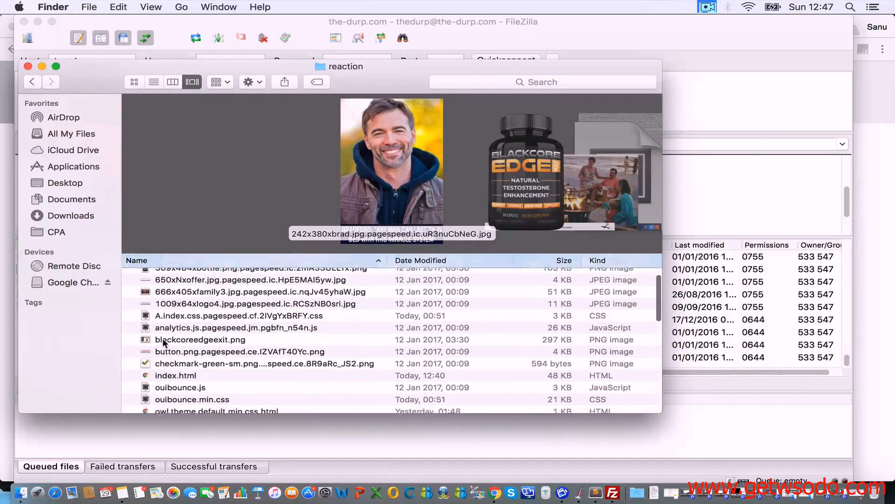
{"action": "scroll", "coordinate": [164, 343], "scroll_direction": "up", "scroll_amount": 2}
{"action": "key", "text": "super+bracketleft"}
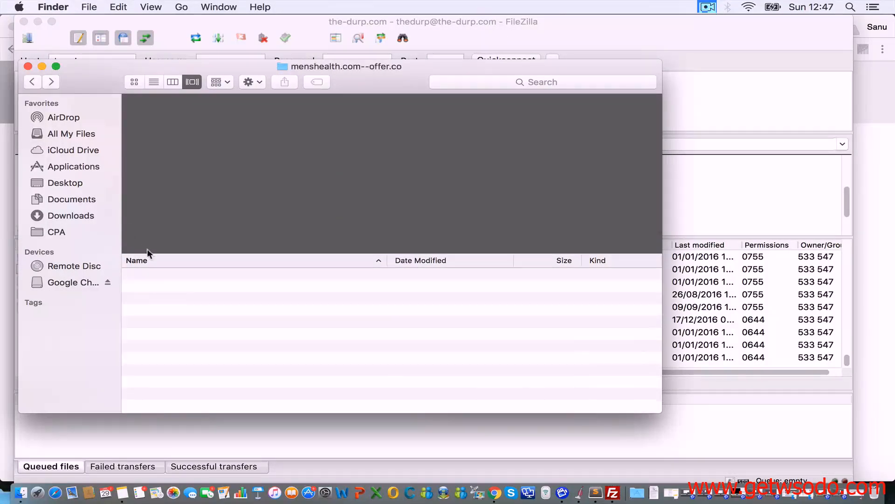
{"action": "left_click", "coordinate": [160, 290]}
{"action": "left_click", "coordinate": [162, 298]}
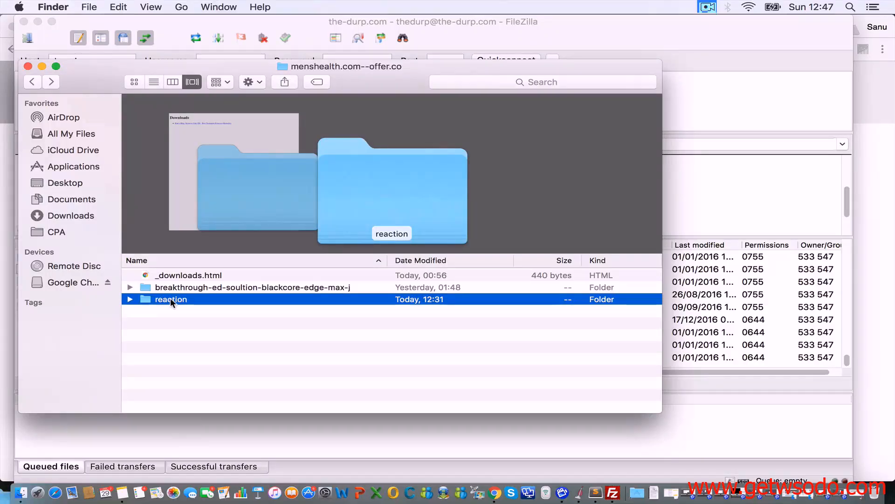
{"action": "key", "text": "Return"}
{"action": "type", "text": "blackcore"}
{"action": "key", "text": "Return"}
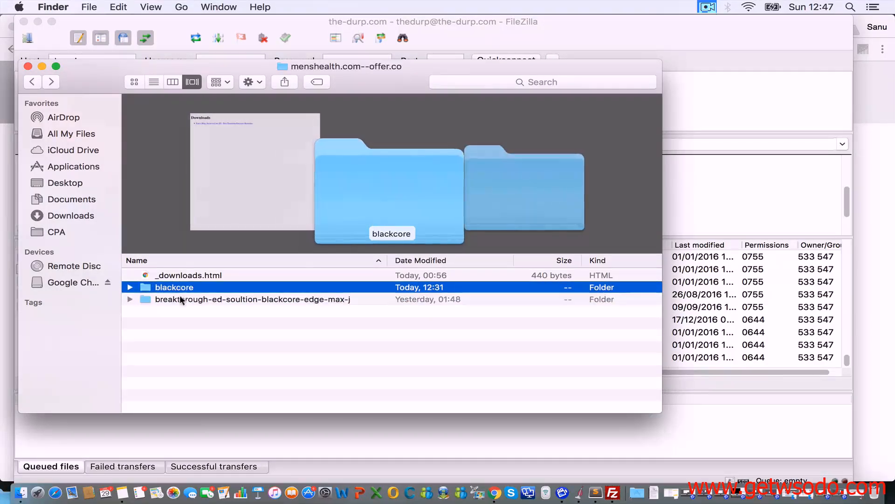
Step: Upload blackcore to the server's /public_html (39 transfers), then return to the Shrib note in Chrome
{"action": "left_click_drag", "start_coordinate": [148, 287], "coordinate": [479, 347]}
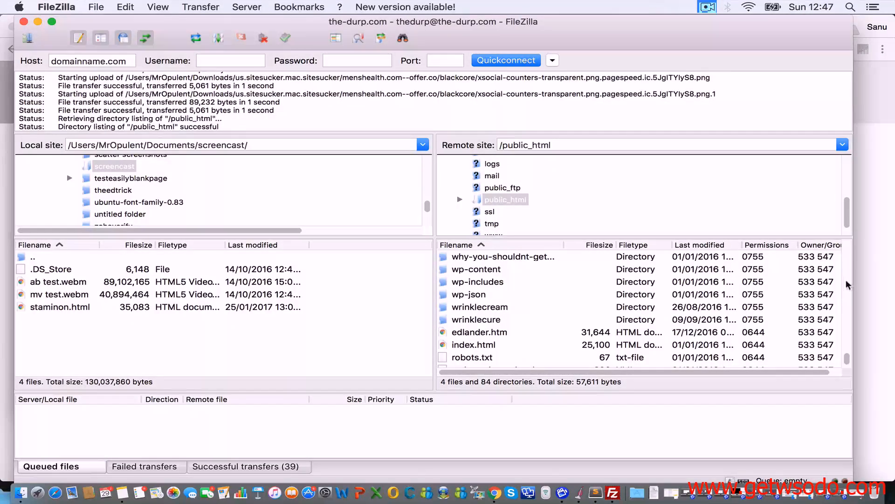
{"action": "left_click", "coordinate": [889, 273]}
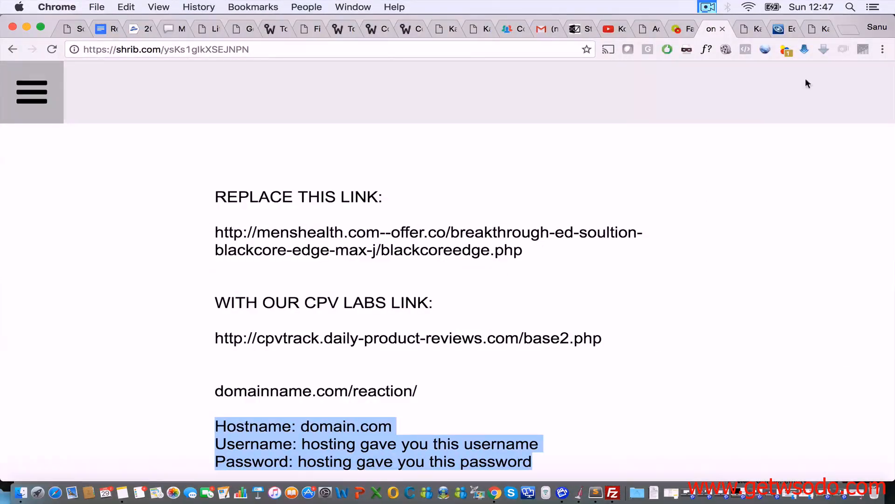
Step: Review the domainname.com/reaction/ line in Shrib, then bring back the menshealth.com--offer.co Finder folder
{"action": "left_click", "coordinate": [438, 381]}
{"action": "triple_click", "coordinate": [425, 391]}
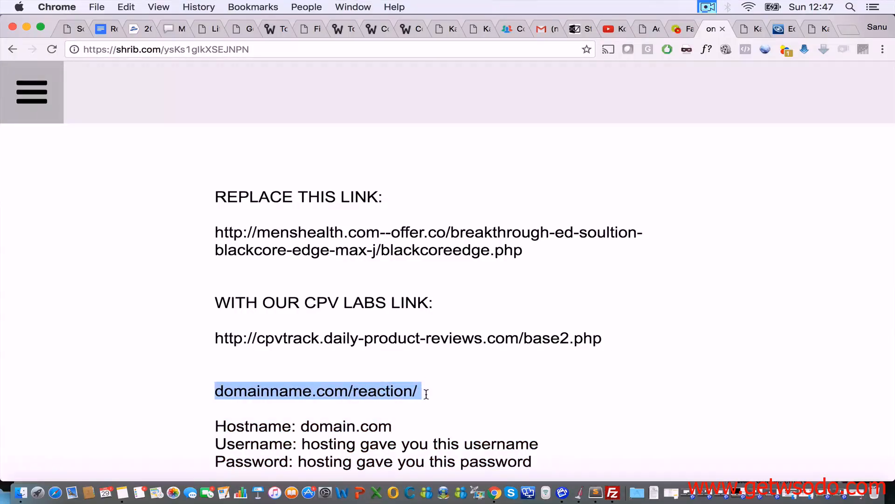
{"action": "left_click", "coordinate": [426, 393]}
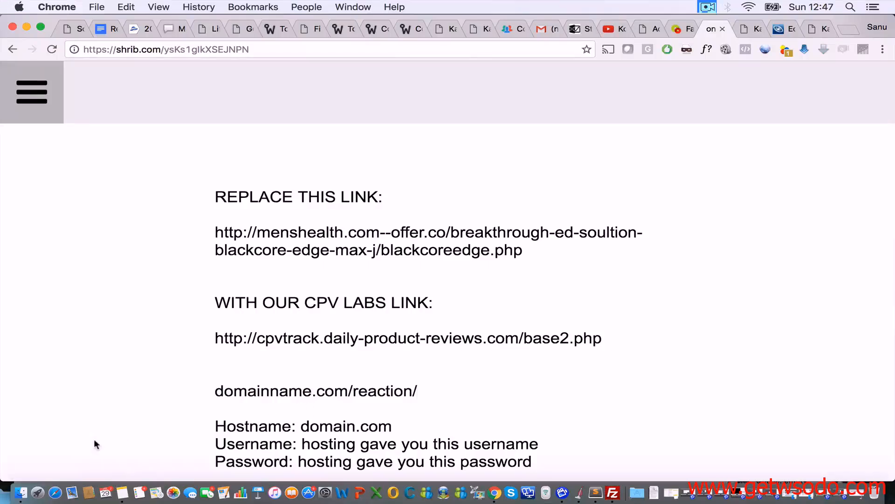
{"action": "left_click", "coordinate": [21, 492]}
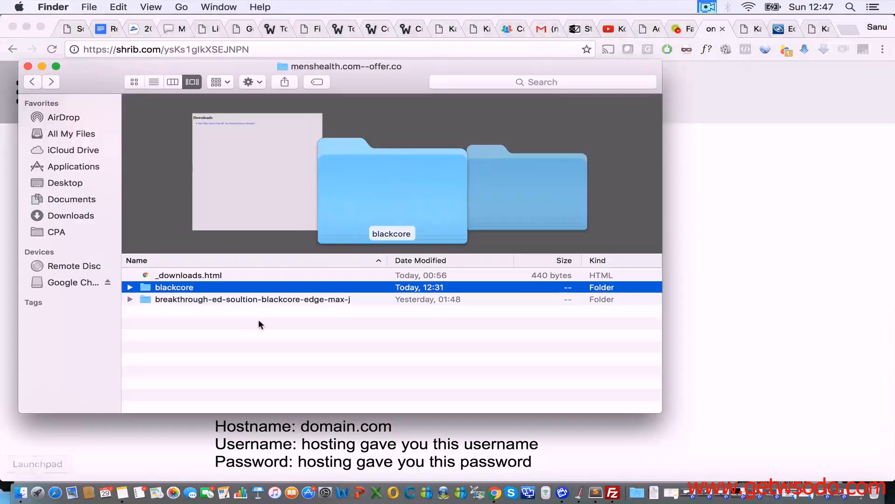
Step: Create a new folder in menshealth.com--offer.co, move blackcore into it, and rename it test
{"action": "left_click", "coordinate": [182, 328]}
{"action": "right_click", "coordinate": [182, 329]}
{"action": "left_click", "coordinate": [210, 335]}
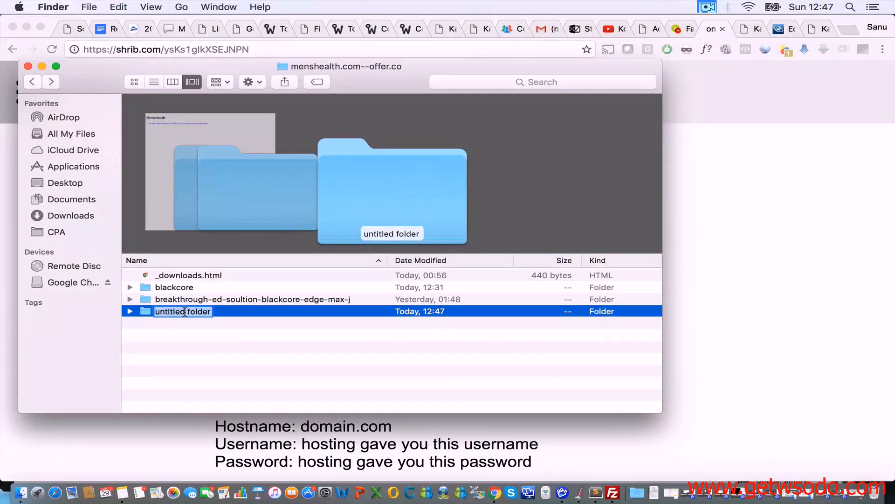
{"action": "type", "text": "1"}
{"action": "key", "text": "Return"}
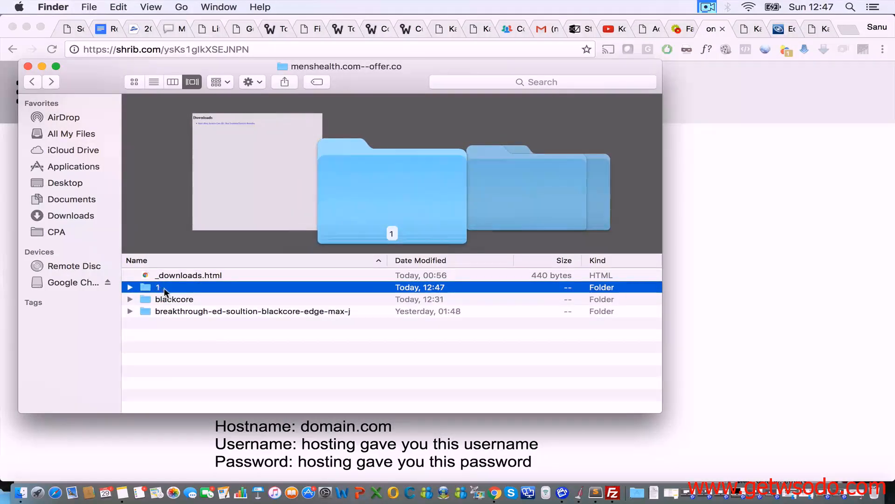
{"action": "left_click", "coordinate": [167, 302]}
{"action": "left_click_drag", "start_coordinate": [176, 299], "coordinate": [162, 290]}
{"action": "left_click", "coordinate": [159, 286]}
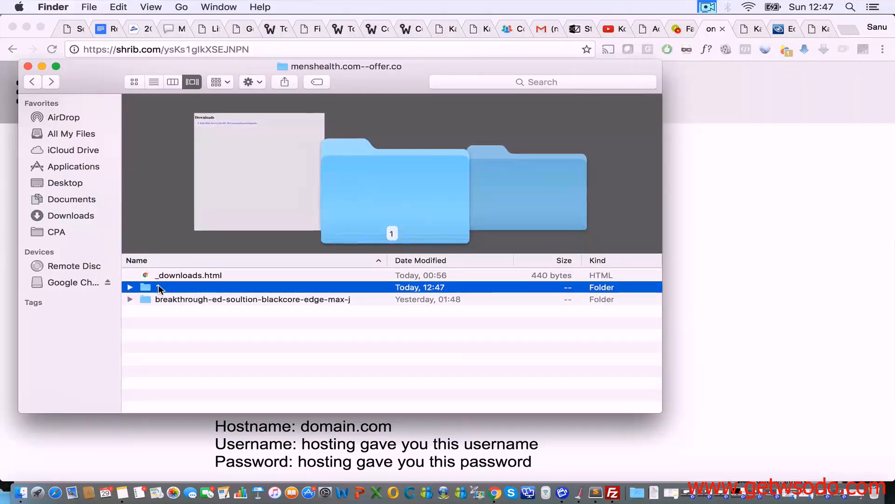
{"action": "type", "text": "test"}
{"action": "key", "text": "Return"}
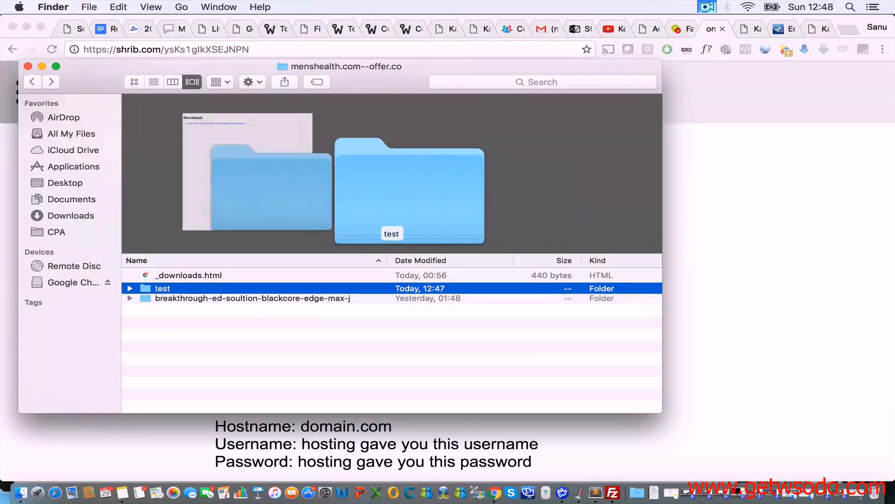
Step: Browse into test and blackcore to check the index.html files, then back out
{"action": "double_click", "coordinate": [149, 298]}
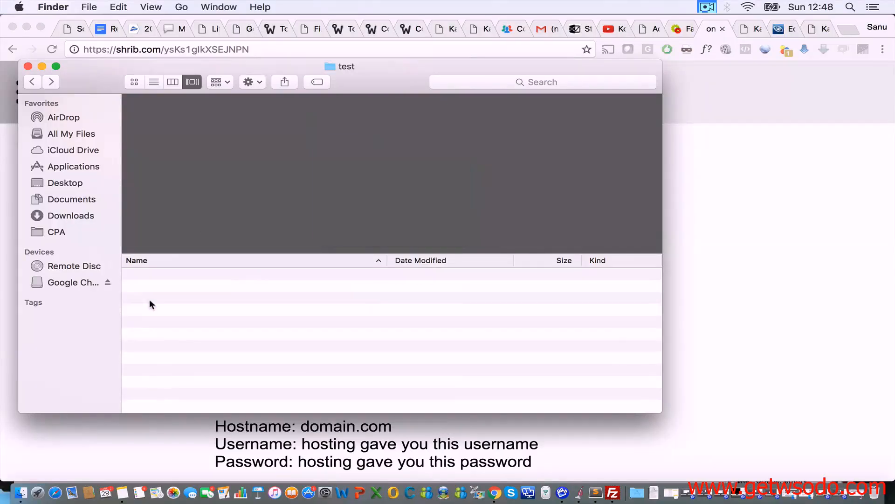
{"action": "left_click", "coordinate": [32, 83]}
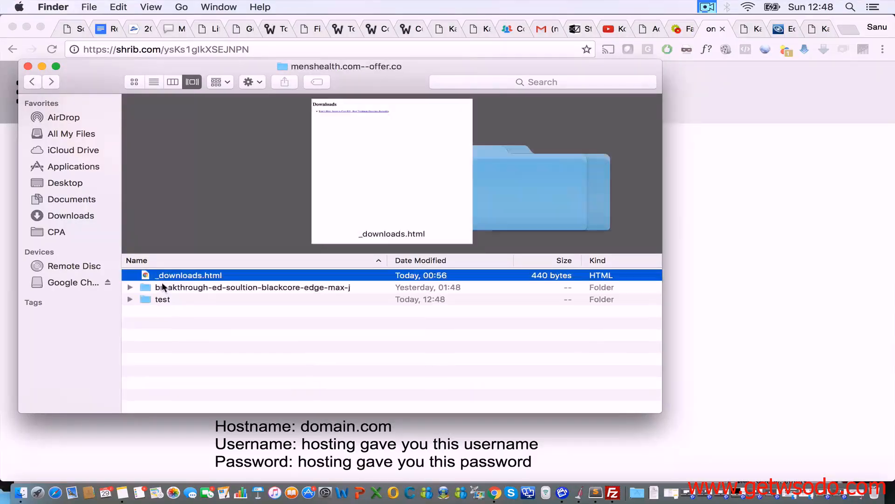
{"action": "double_click", "coordinate": [160, 299]}
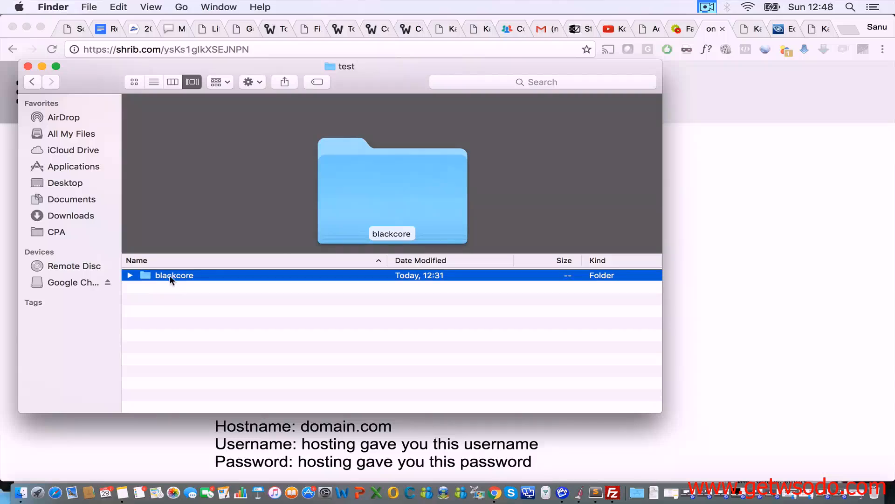
{"action": "double_click", "coordinate": [164, 274]}
{"action": "scroll", "coordinate": [164, 352], "scroll_direction": "down", "scroll_amount": 4}
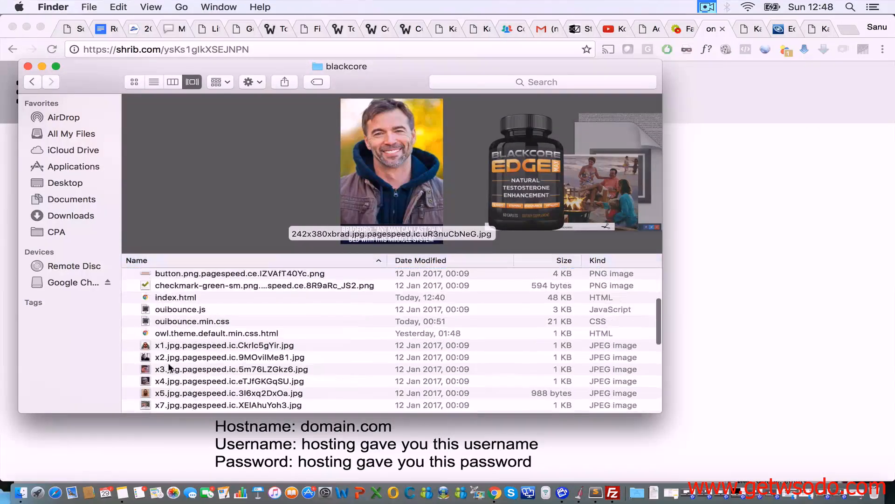
{"action": "left_click", "coordinate": [38, 82]}
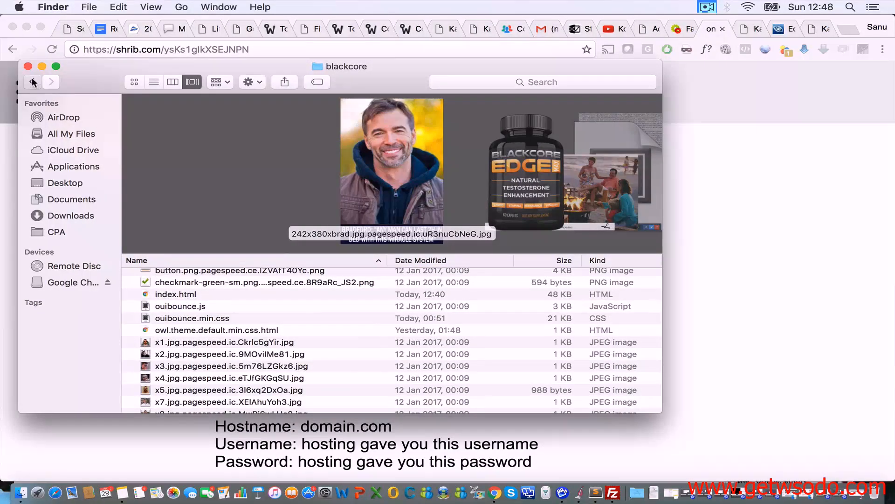
{"action": "left_click", "coordinate": [37, 82]}
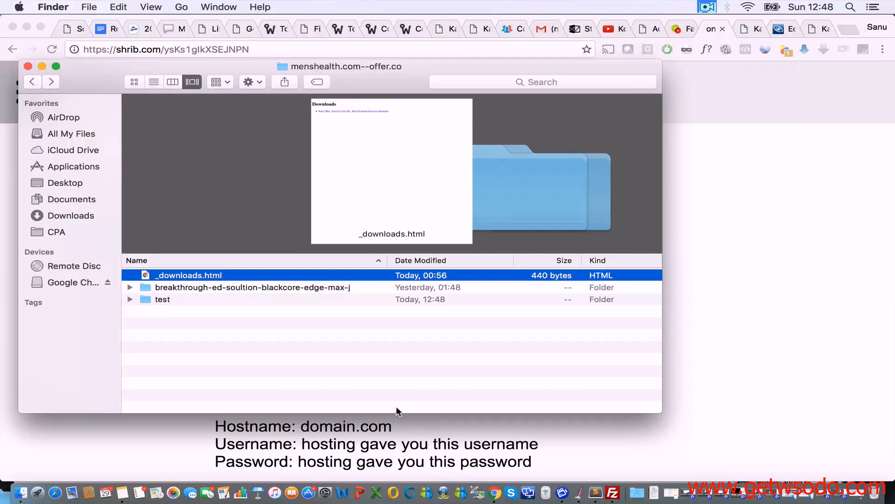
{"action": "double_click", "coordinate": [167, 299]}
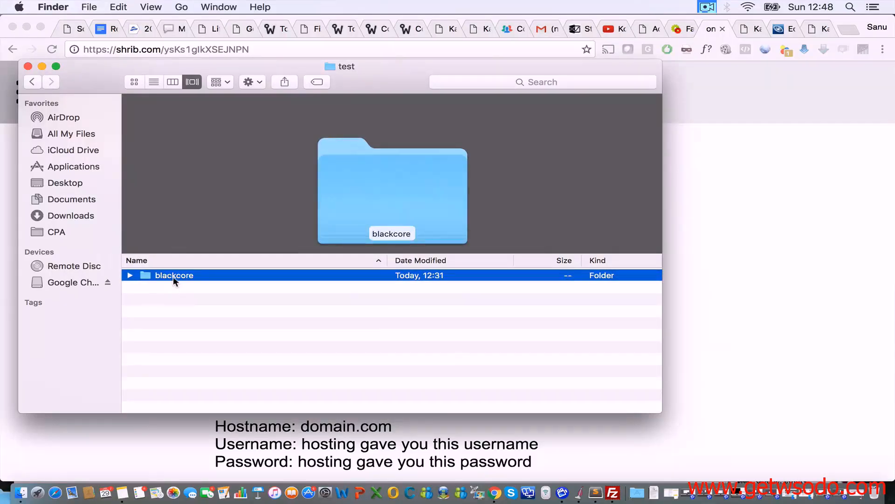
{"action": "double_click", "coordinate": [172, 276]}
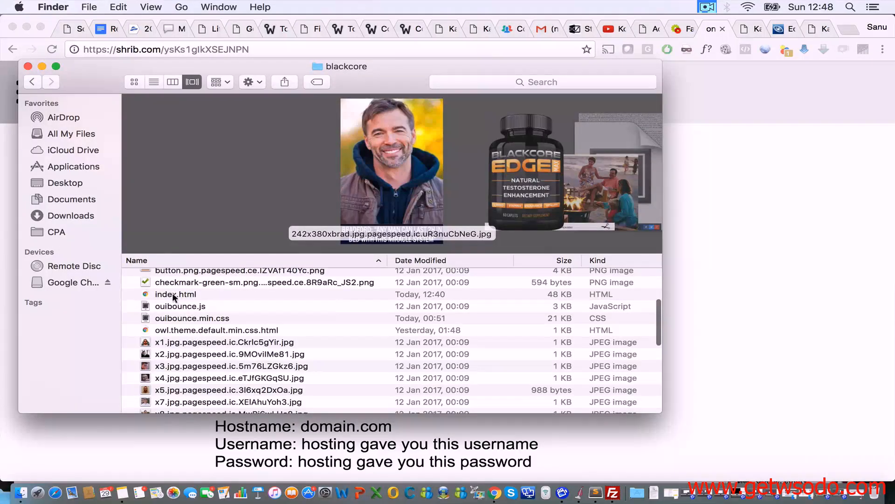
Step: Reposition the Finder window, return to menshealth.com--offer.co with test selected, and go back to the note
{"action": "left_click_drag", "start_coordinate": [160, 62], "coordinate": [295, 28]}
{"action": "left_click", "coordinate": [167, 51]}
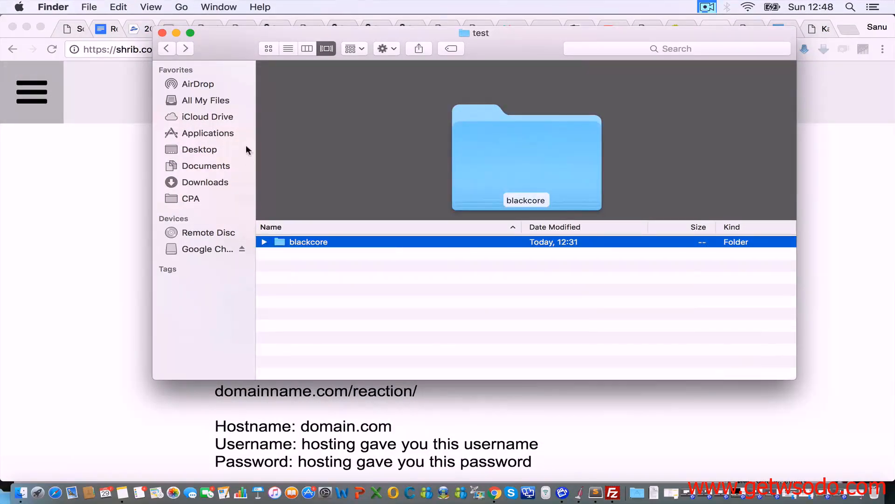
{"action": "left_click", "coordinate": [166, 49]}
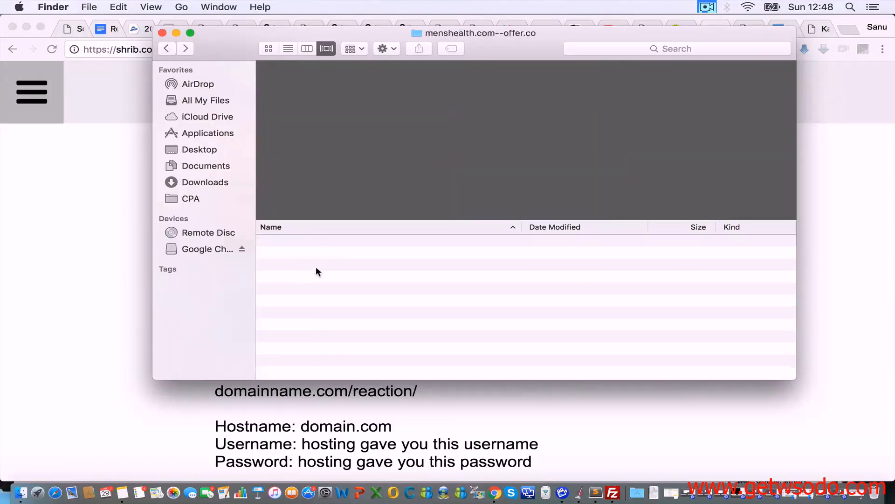
{"action": "left_click", "coordinate": [293, 265]}
{"action": "double_click", "coordinate": [294, 265]}
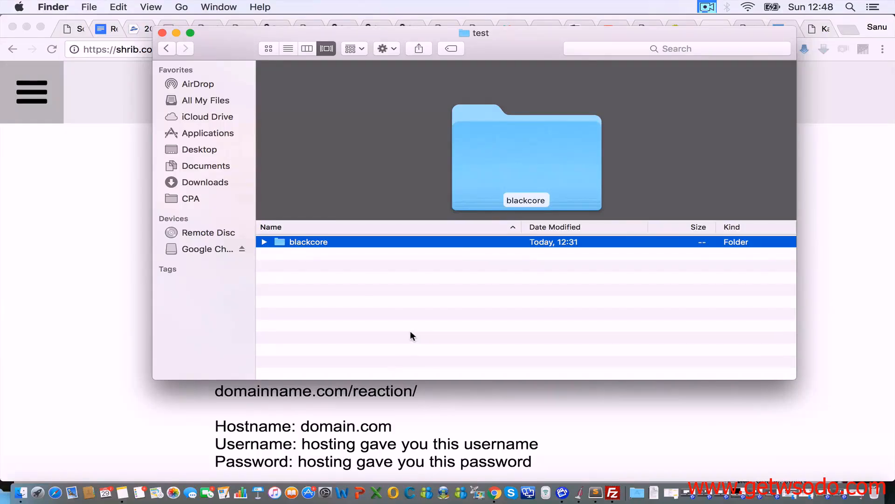
{"action": "left_click", "coordinate": [167, 49]}
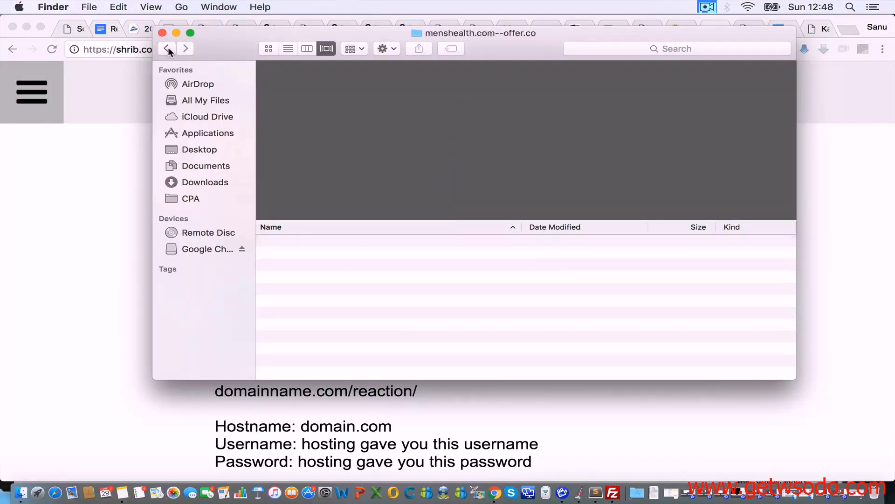
{"action": "left_click", "coordinate": [306, 264]}
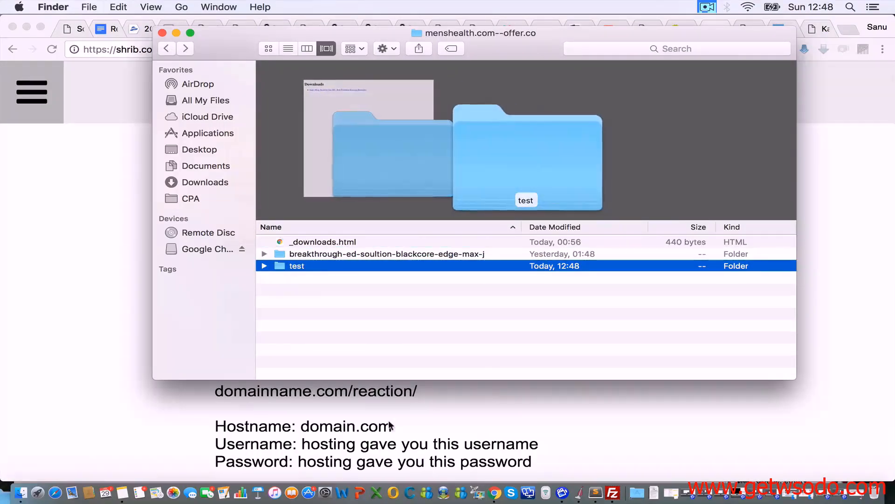
{"action": "left_click", "coordinate": [372, 403]}
Step: Replace 'reaction' with 'test/blackcore' in the note's domainname.com address line
{"action": "left_click_drag", "start_coordinate": [353, 392], "coordinate": [414, 391]}
{"action": "type", "text": "test"}
{"action": "left_click", "coordinate": [419, 390]}
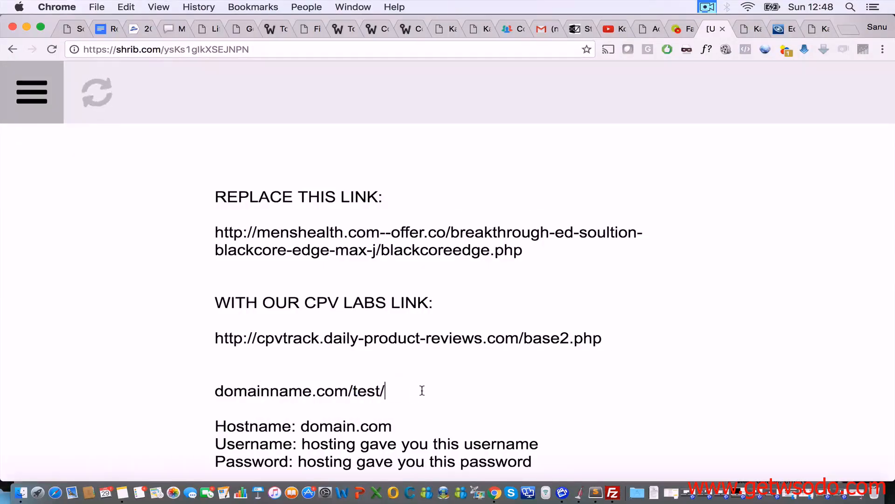
{"action": "type", "text": "black"}
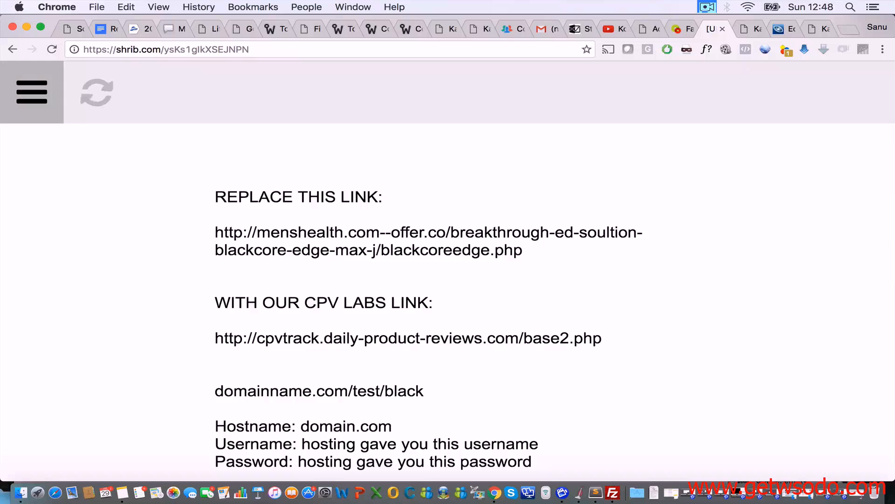
{"action": "type", "text": "c"}
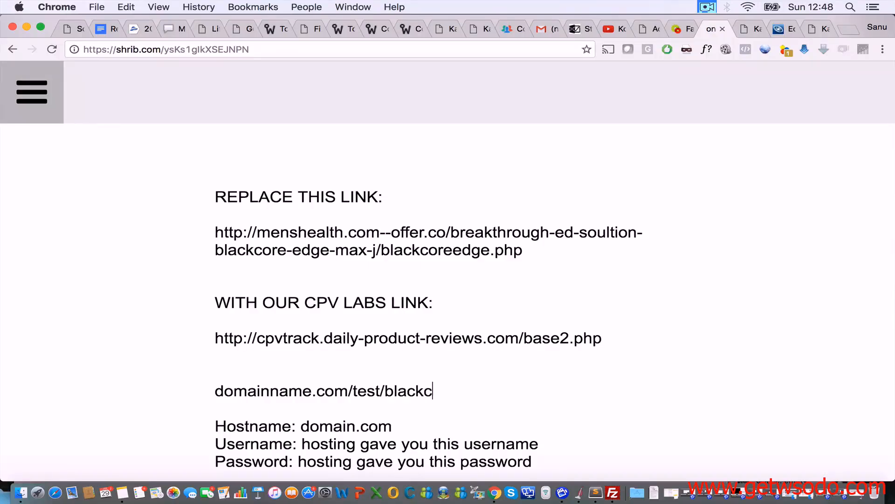
{"action": "type", "text": "ore/"}
Step: Append index.html to the address, trying 123 in place of index before restoring it
{"action": "type", "text": "index.html"}
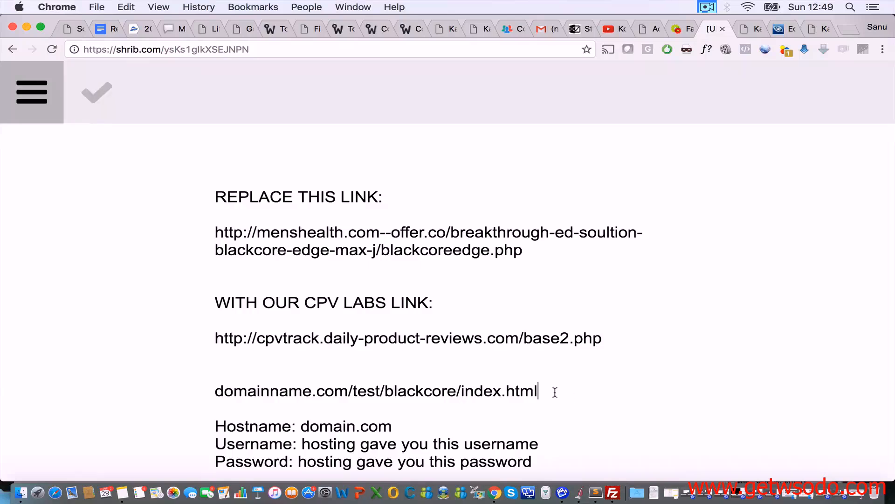
{"action": "left_click_drag", "start_coordinate": [555, 392], "coordinate": [464, 388]}
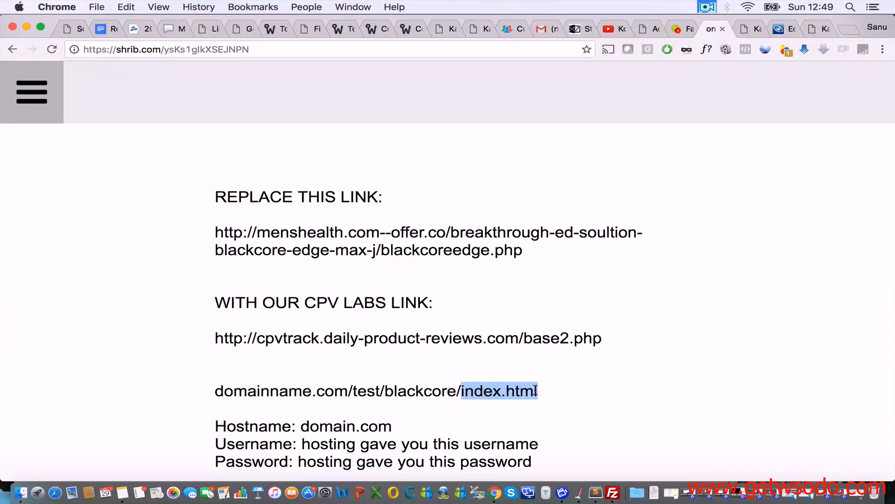
{"action": "left_click", "coordinate": [504, 390]}
{"action": "left_click_drag", "start_coordinate": [503, 390], "coordinate": [464, 392]}
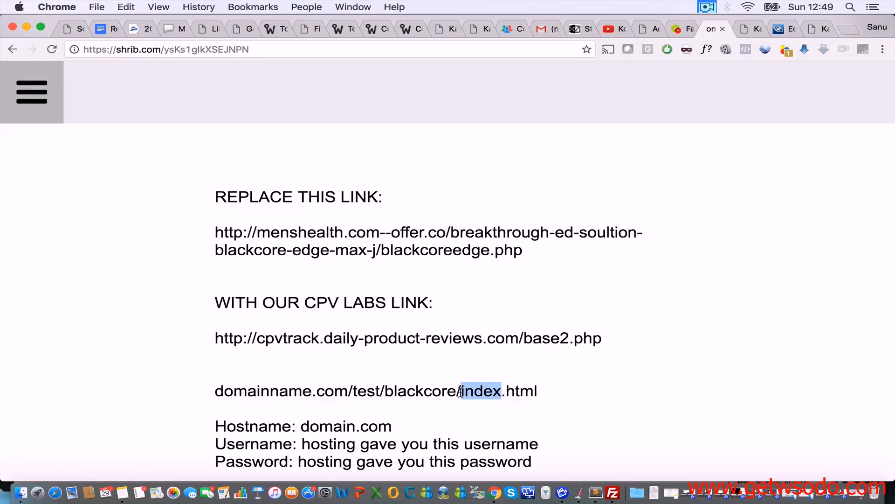
{"action": "type", "text": "123"}
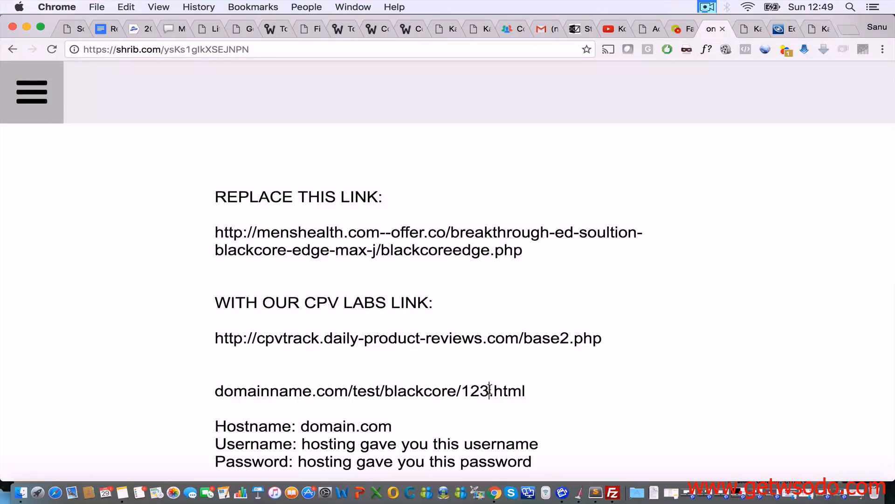
{"action": "left_click_drag", "start_coordinate": [490, 390], "coordinate": [461, 389]}
{"action": "type", "text": "index"}
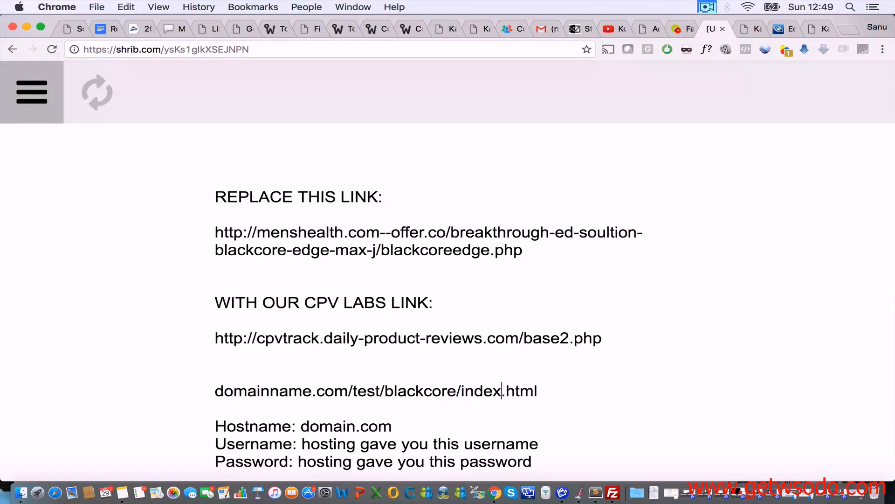
Step: Delete index.html so the line ends at domainname.com/test/blackcore/
{"action": "left_click_drag", "start_coordinate": [564, 390], "coordinate": [461, 390]}
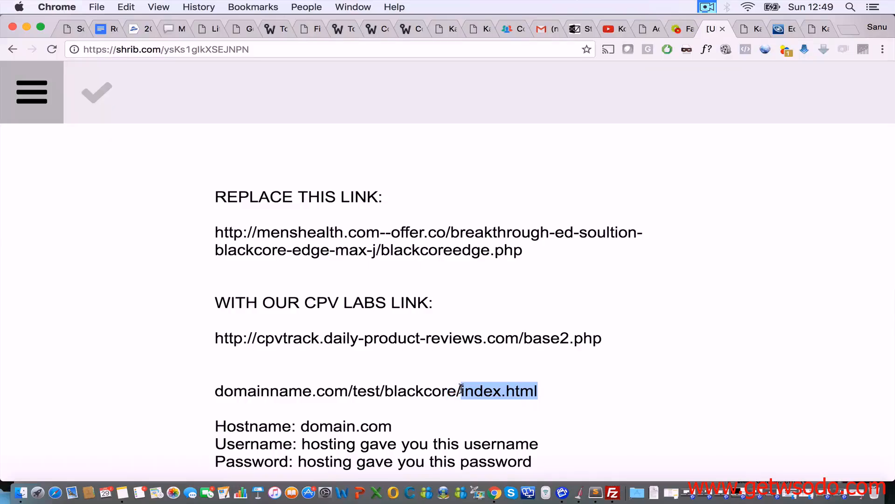
{"action": "left_click", "coordinate": [423, 392]}
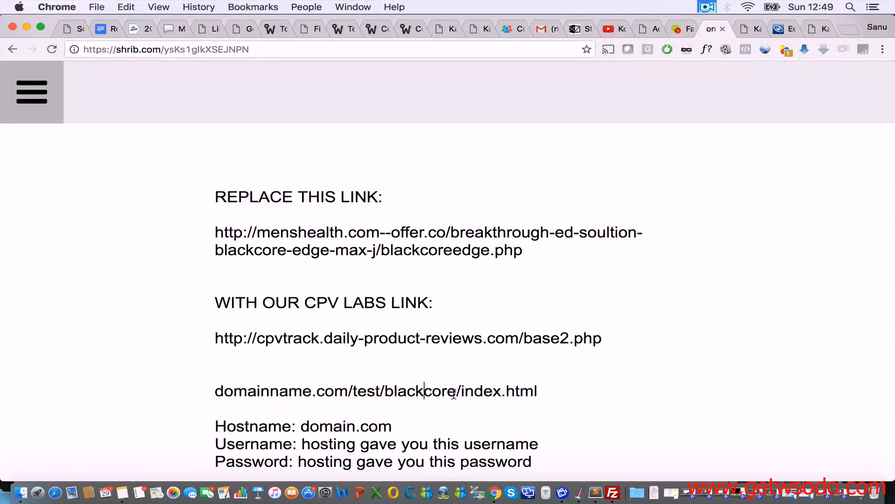
{"action": "left_click_drag", "start_coordinate": [457, 391], "coordinate": [385, 390]}
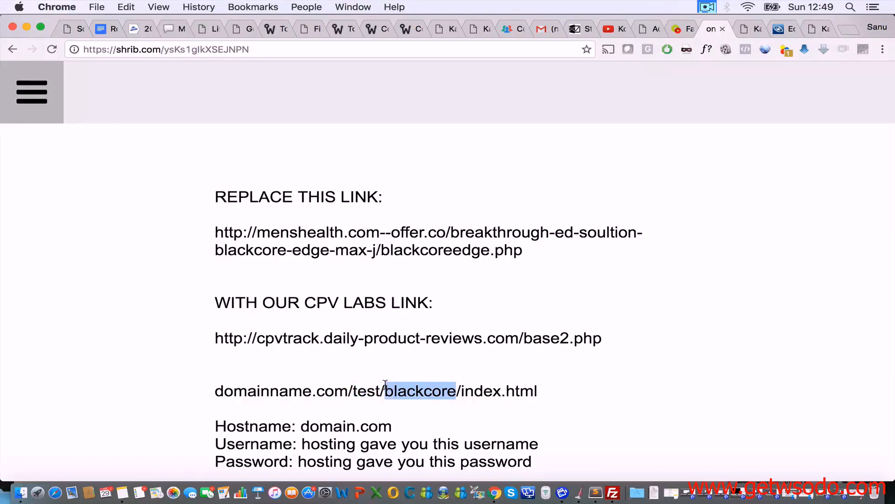
{"action": "left_click_drag", "start_coordinate": [558, 387], "coordinate": [460, 390]}
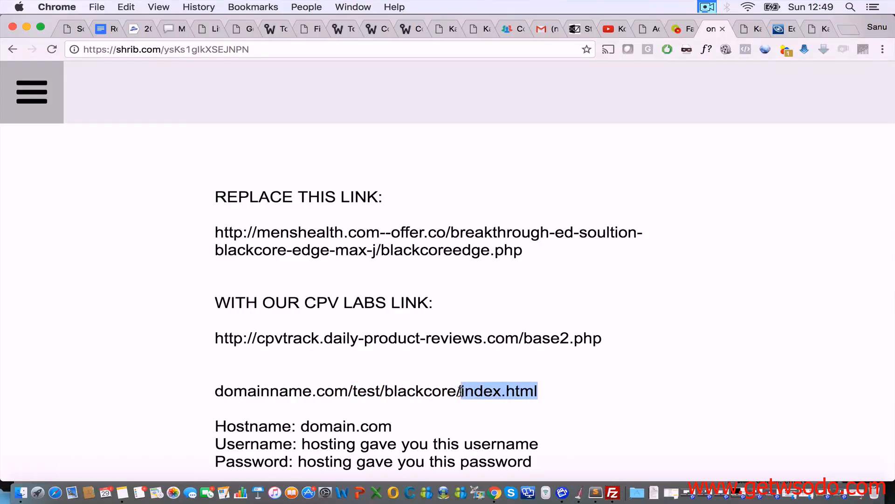
{"action": "key", "text": "BackSpace"}
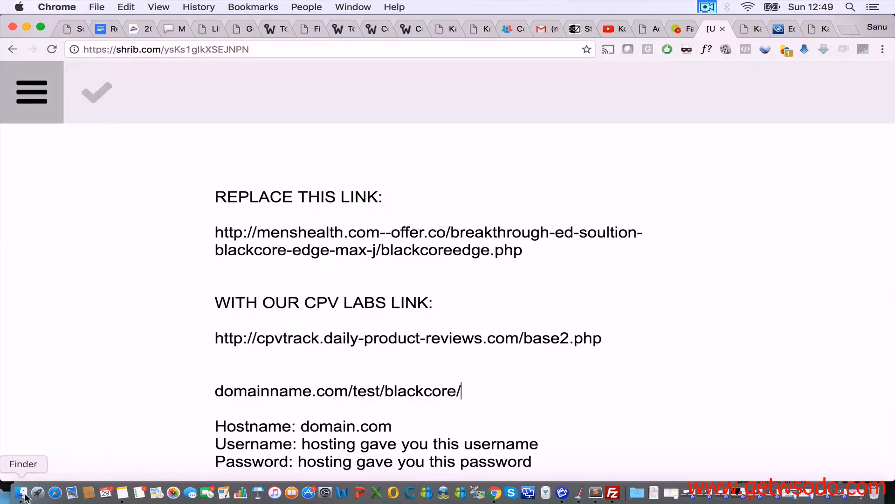
Step: Recheck the local test/blackcore folder in Finder and select the test folder
{"action": "left_click", "coordinate": [25, 496]}
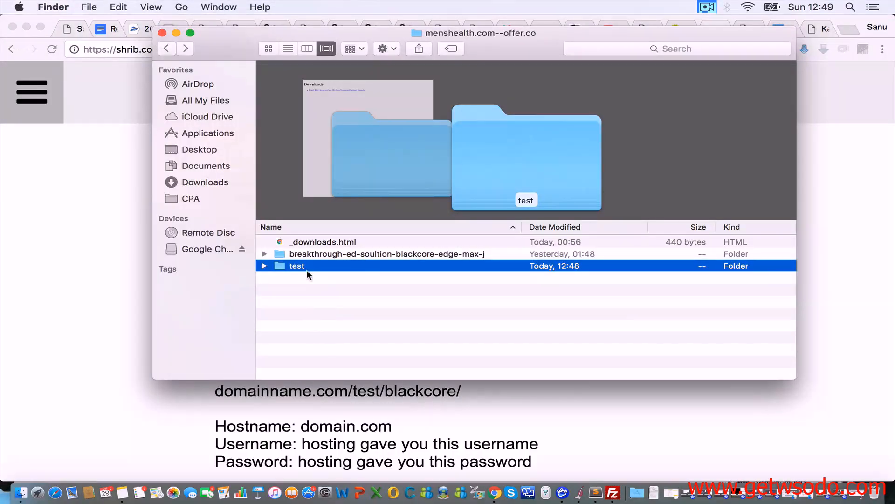
{"action": "double_click", "coordinate": [284, 266]}
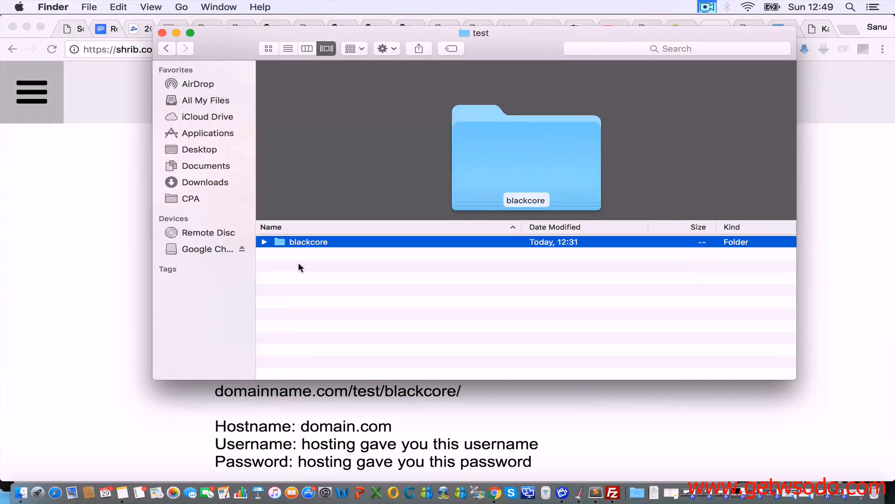
{"action": "double_click", "coordinate": [327, 242]}
{"action": "scroll", "coordinate": [326, 280], "scroll_direction": "down", "scroll_amount": 3}
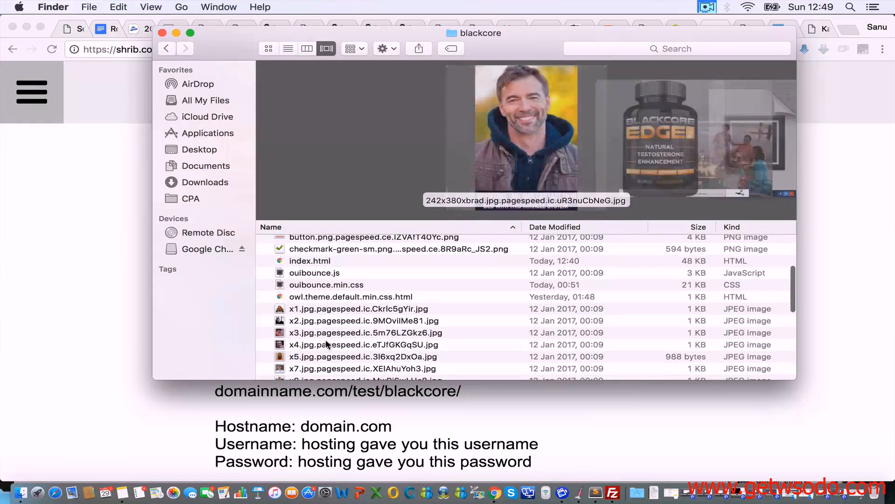
{"action": "left_click", "coordinate": [166, 48]}
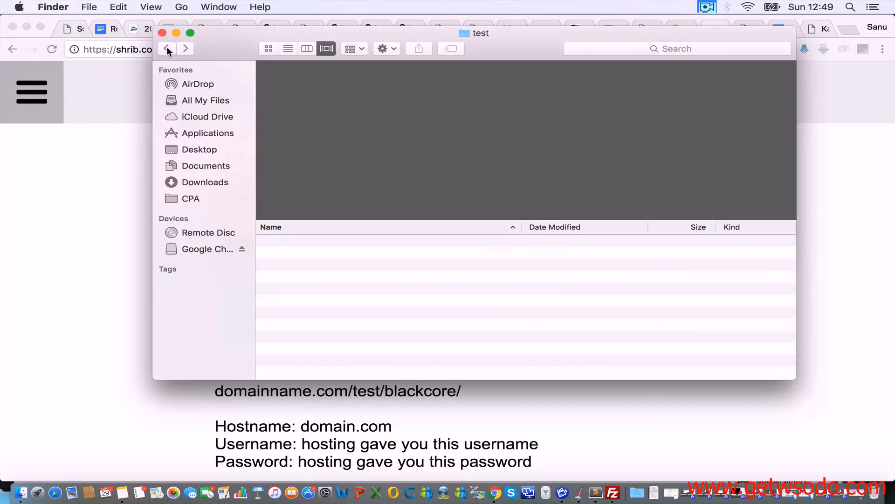
{"action": "left_click", "coordinate": [166, 48]}
{"action": "left_click", "coordinate": [304, 266]}
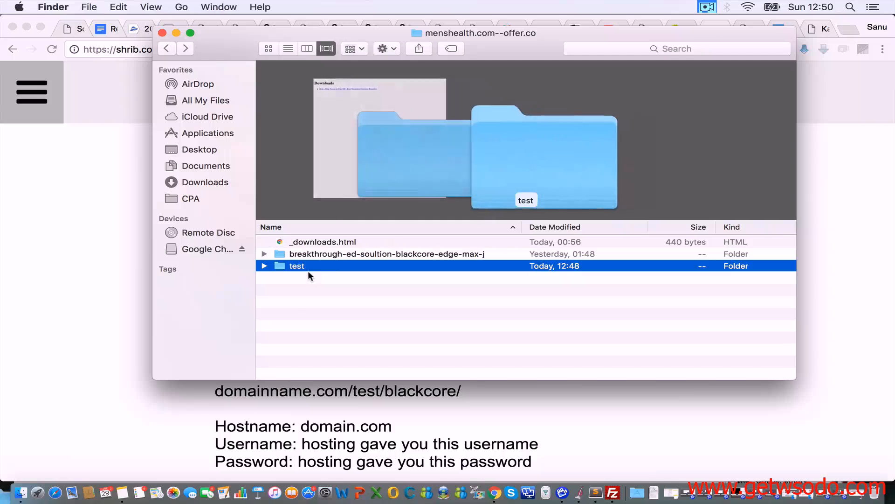
Step: Drag the test folder into FileZilla's /public_html to upload it to the server
{"action": "left_click", "coordinate": [613, 492]}
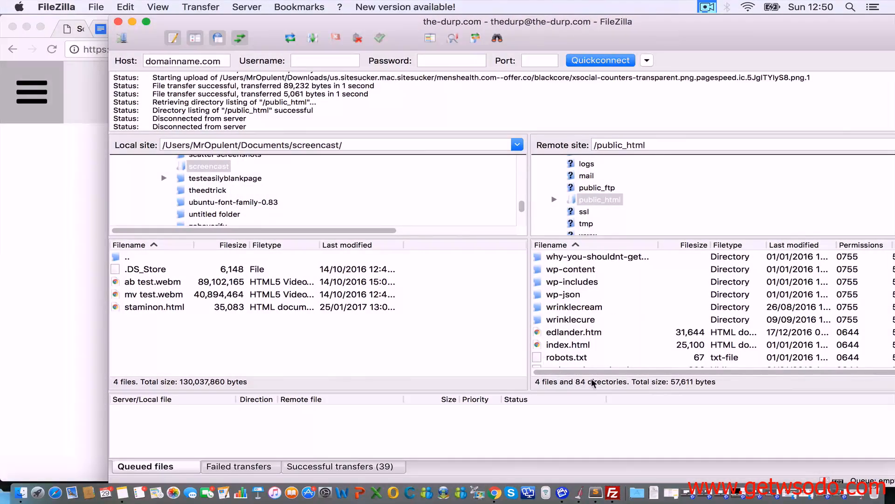
{"action": "left_click", "coordinate": [20, 492]}
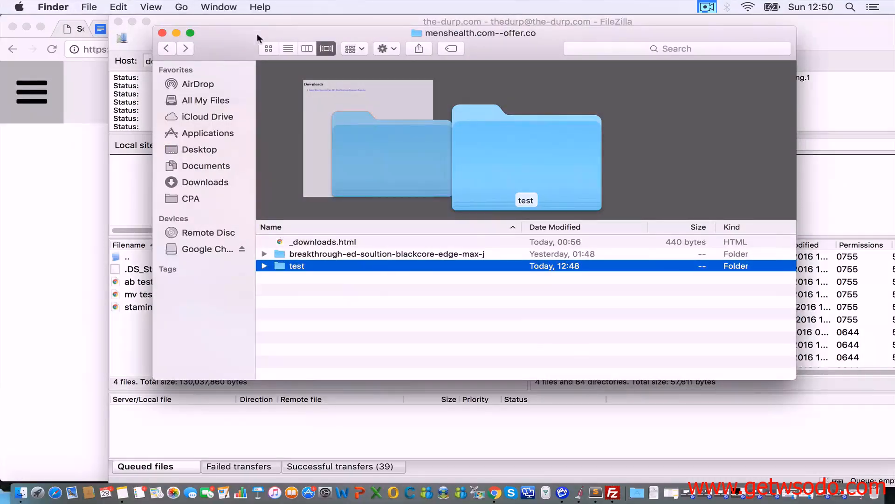
{"action": "left_click_drag", "start_coordinate": [256, 33], "coordinate": [29, 18]}
{"action": "left_click_drag", "start_coordinate": [58, 256], "coordinate": [657, 354]}
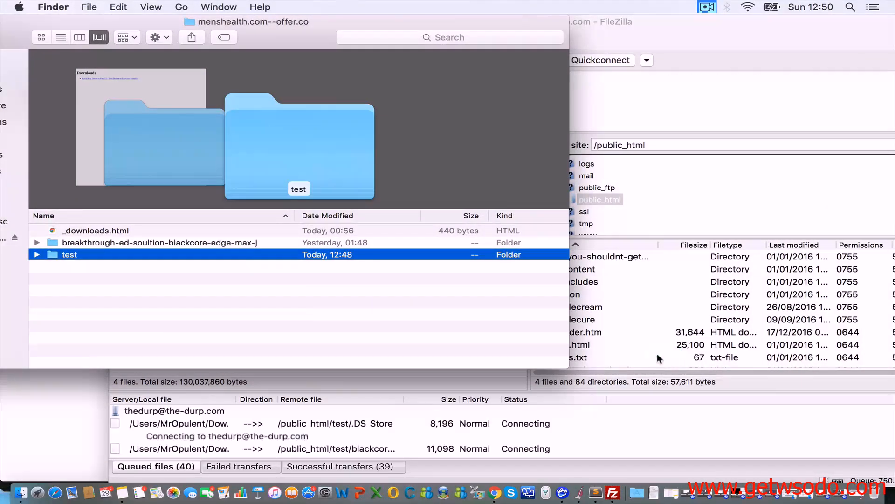
{"action": "left_click", "coordinate": [641, 383]}
{"action": "left_click", "coordinate": [88, 422]}
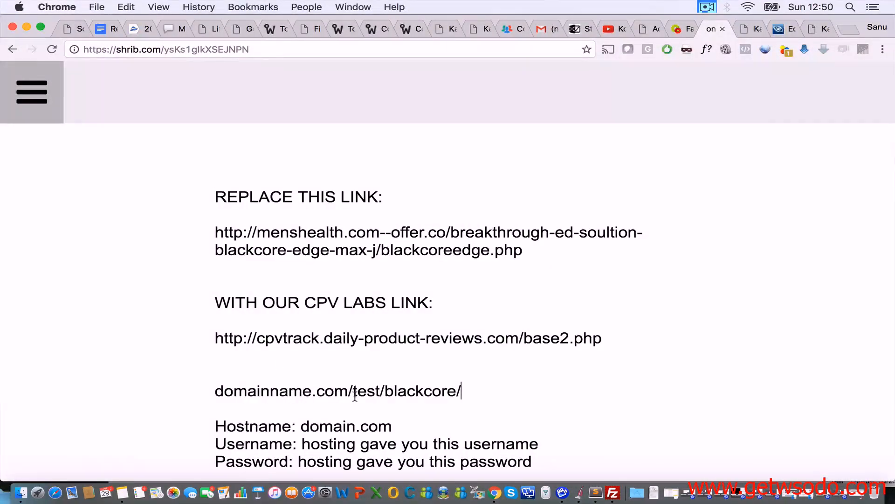
Step: Compare the local test folder with the note, then open the remote test folder in FileZilla
{"action": "left_click", "coordinate": [21, 492]}
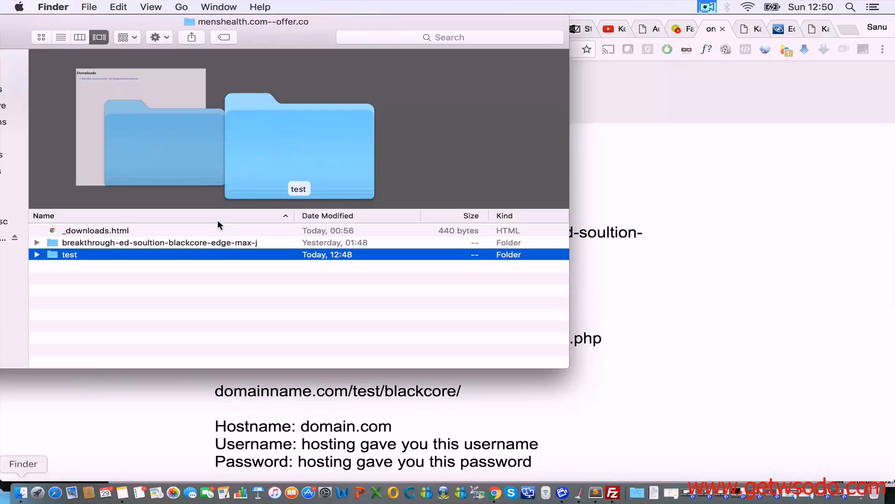
{"action": "double_click", "coordinate": [77, 256]}
{"action": "left_click", "coordinate": [395, 391]}
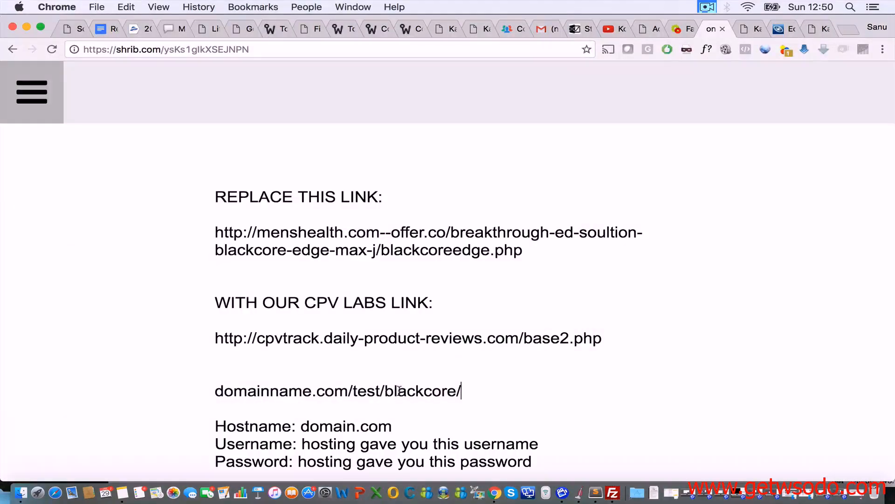
{"action": "left_click", "coordinate": [20, 492]}
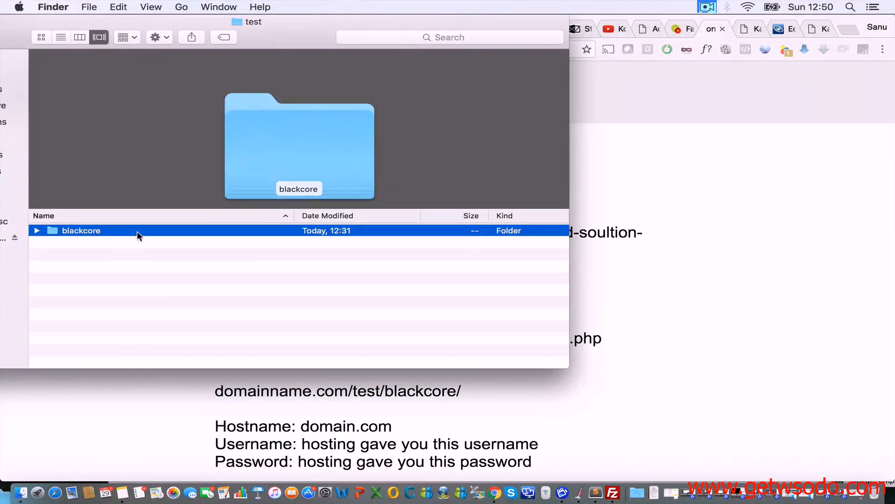
{"action": "left_click", "coordinate": [487, 393]}
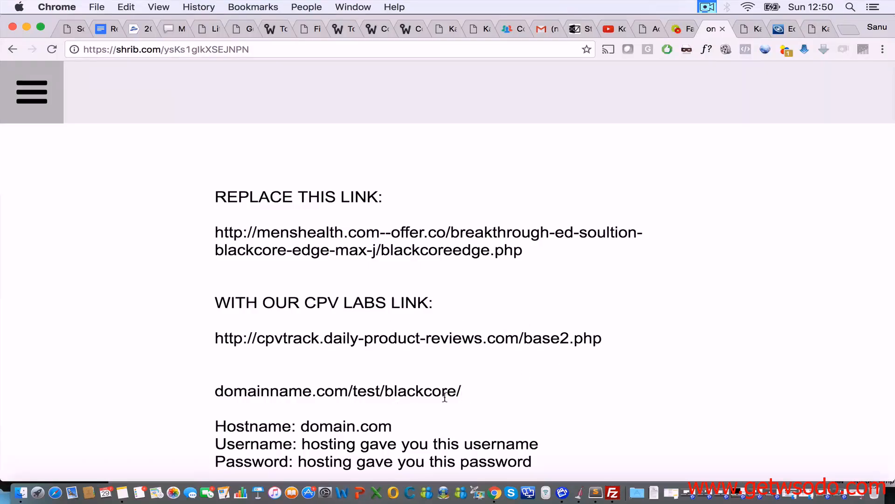
{"action": "left_click", "coordinate": [609, 497]}
{"action": "scroll", "coordinate": [605, 321], "scroll_direction": "up", "scroll_amount": 5}
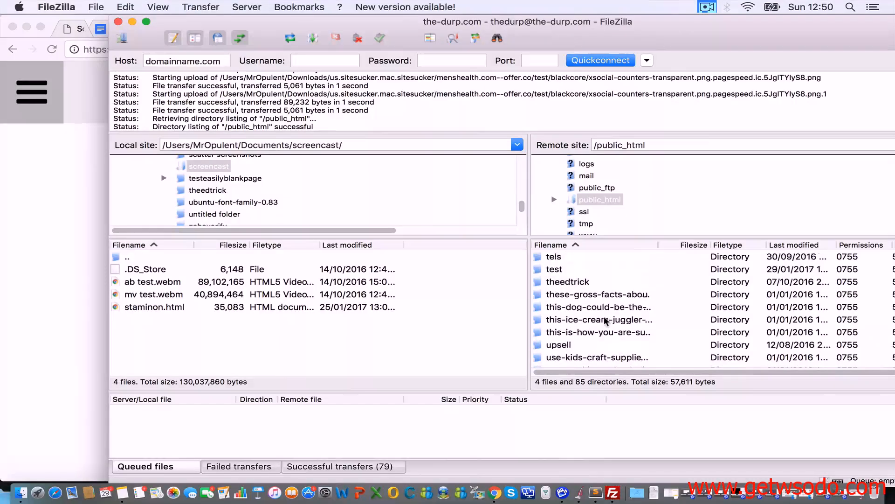
{"action": "scroll", "coordinate": [606, 321], "scroll_direction": "up", "scroll_amount": 2}
{"action": "double_click", "coordinate": [560, 332]}
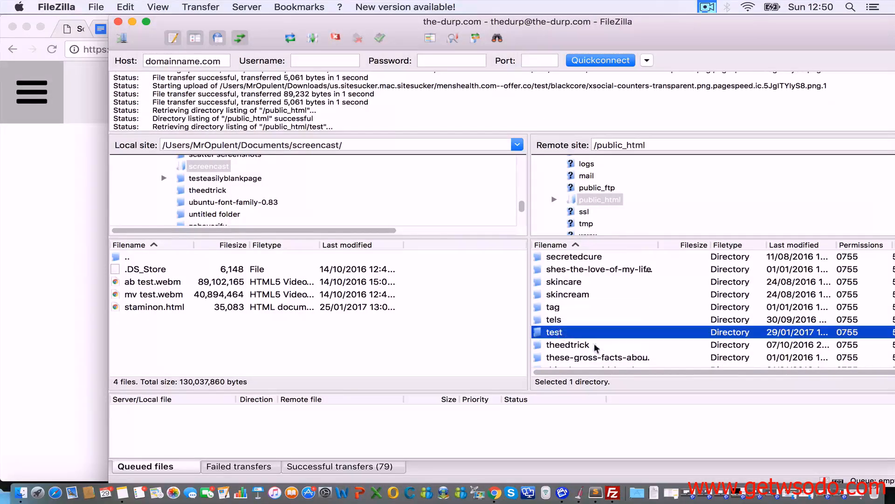
{"action": "left_click", "coordinate": [95, 303]}
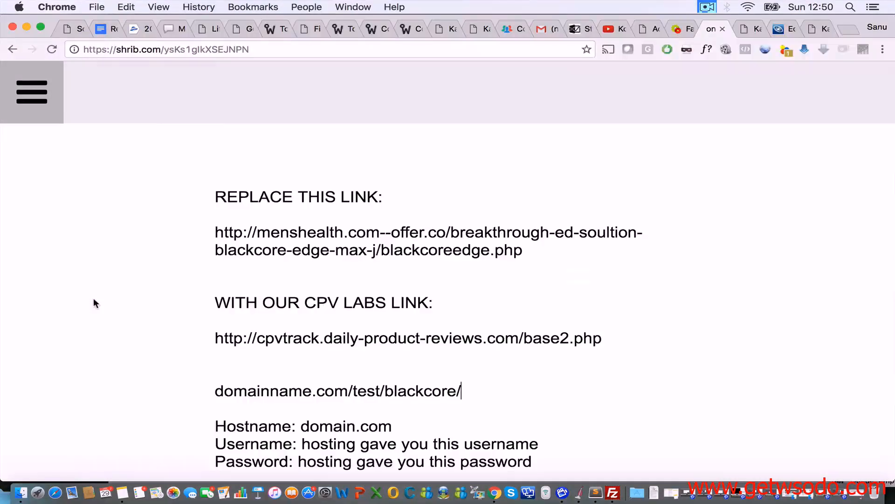
Step: Load the-durp.com/test/blackcore in a new tab and scroll through the page
{"action": "left_click", "coordinate": [848, 28]}
{"action": "type", "text": "thed"}
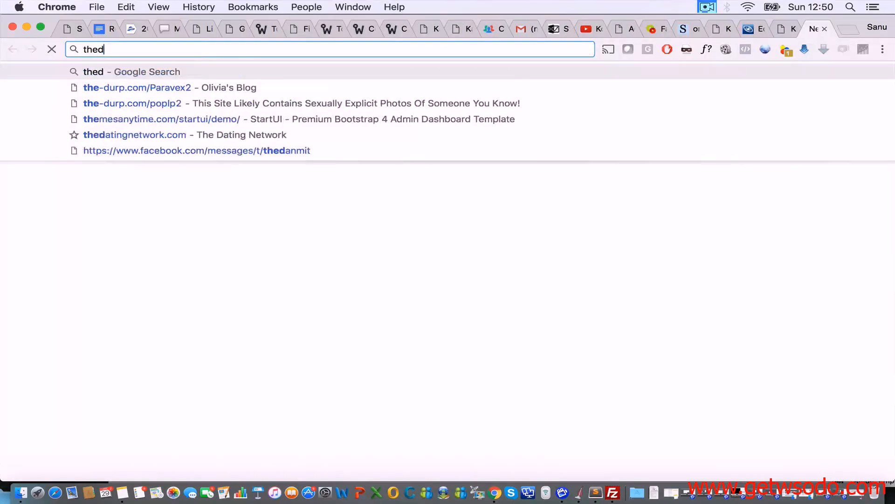
{"action": "key", "text": "BackSpace"}
{"action": "type", "text": "-durp.com/"}
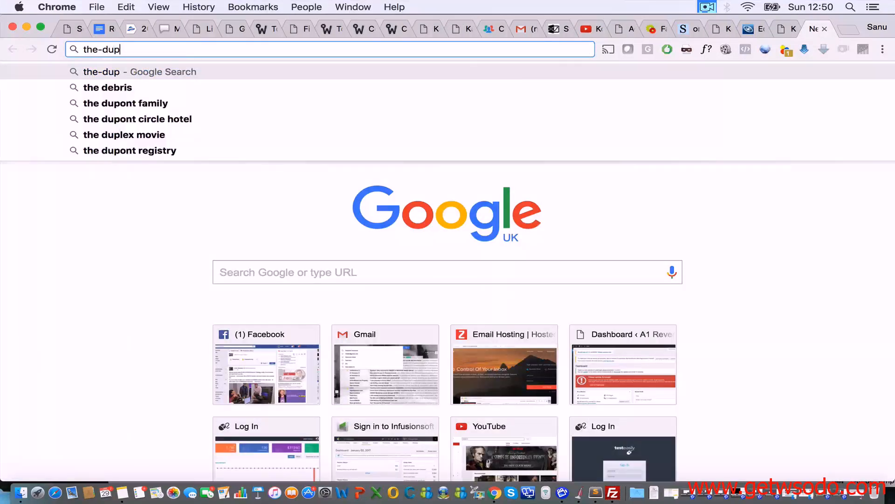
{"action": "type", "text": "te"}
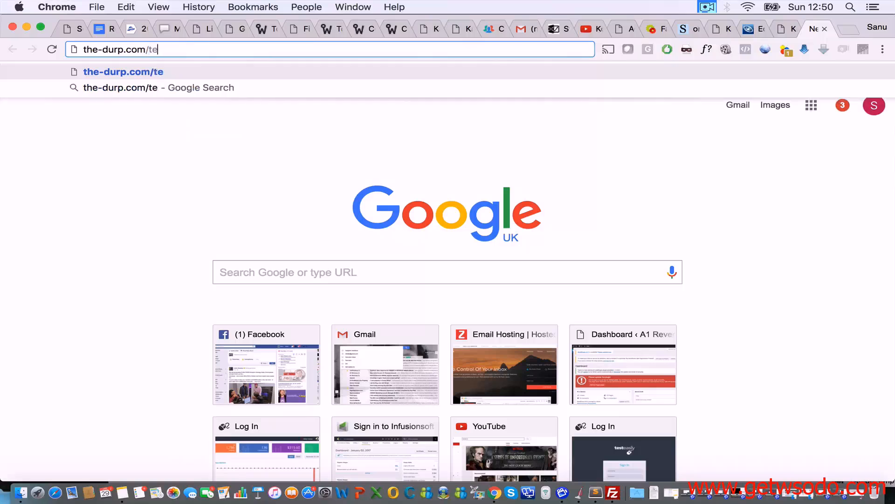
{"action": "type", "text": "st/blackcore"}
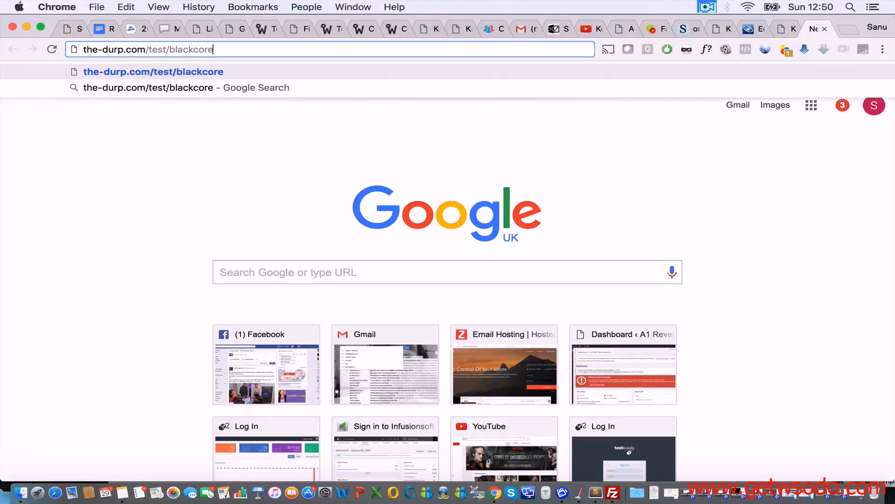
{"action": "key", "text": "Return"}
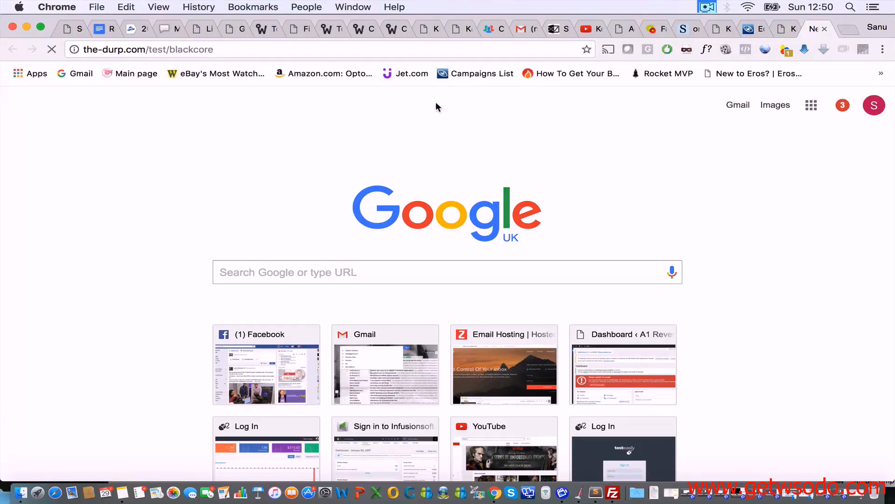
{"action": "scroll", "coordinate": [433, 244], "scroll_direction": "down", "scroll_amount": 20}
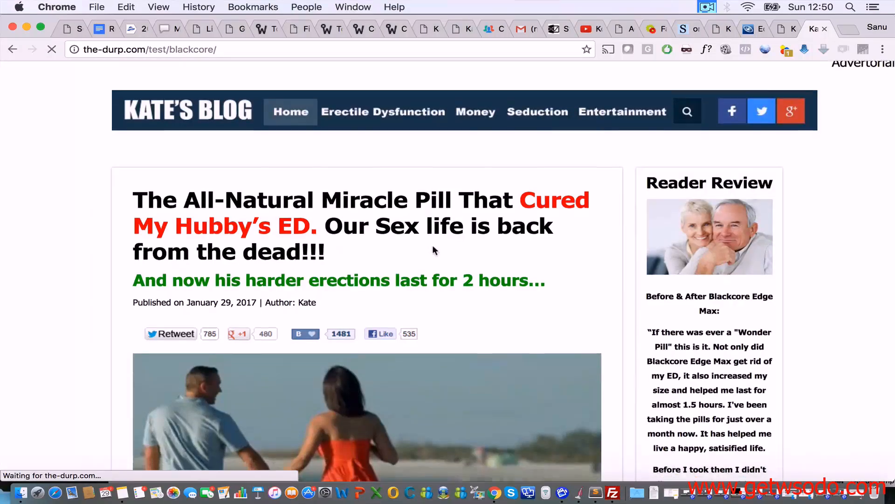
{"action": "scroll", "coordinate": [433, 250], "scroll_direction": "down", "scroll_amount": 10}
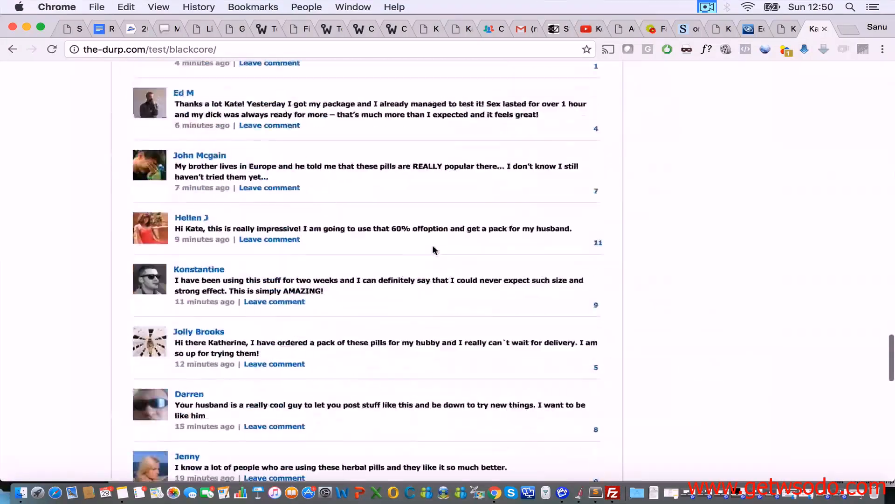
{"action": "scroll", "coordinate": [434, 250], "scroll_direction": "up", "scroll_amount": 12}
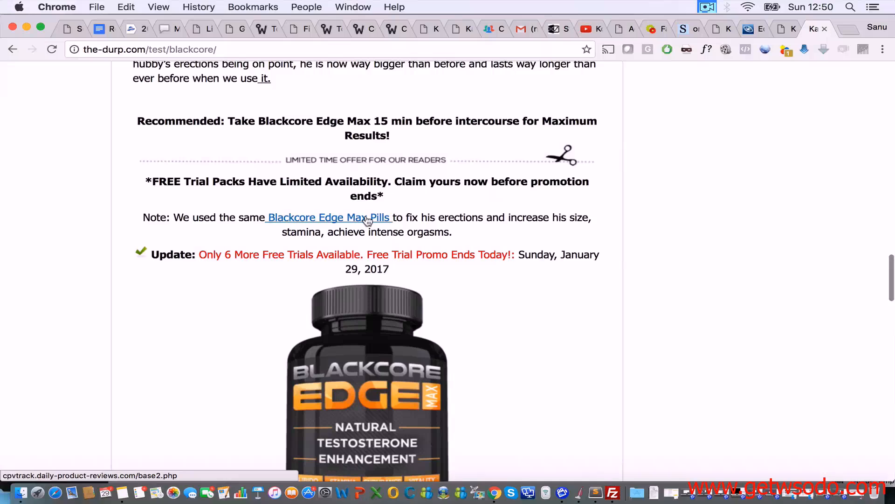
Step: Test the Blackcore Edge Max Pills link, close its tab, and copy an article link's address
{"action": "left_click", "coordinate": [336, 218]}
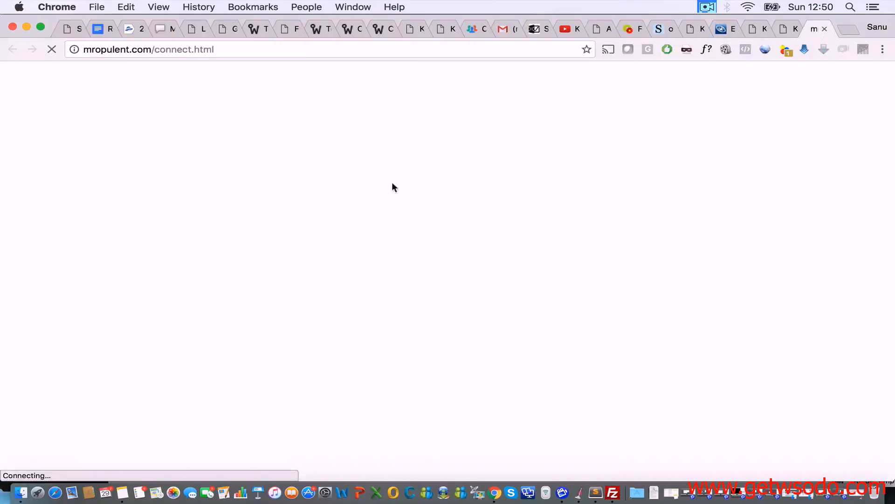
{"action": "left_click", "coordinate": [824, 30]}
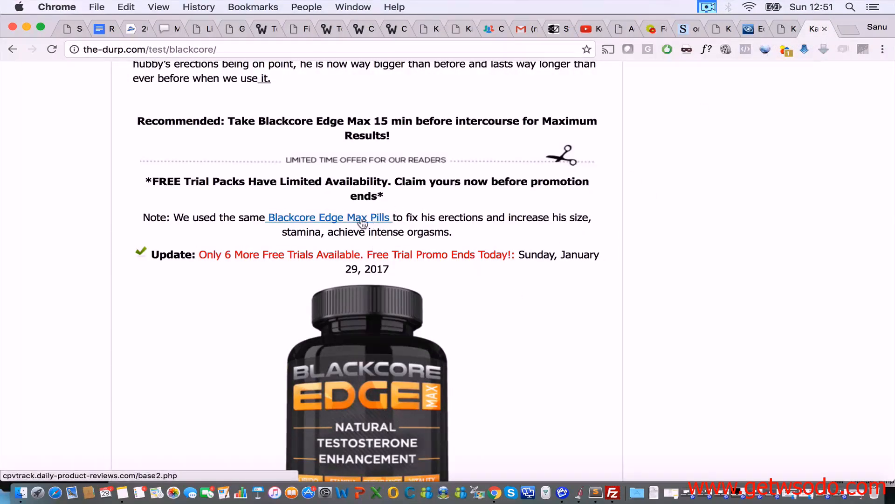
{"action": "scroll", "coordinate": [534, 267], "scroll_direction": "up", "scroll_amount": 3}
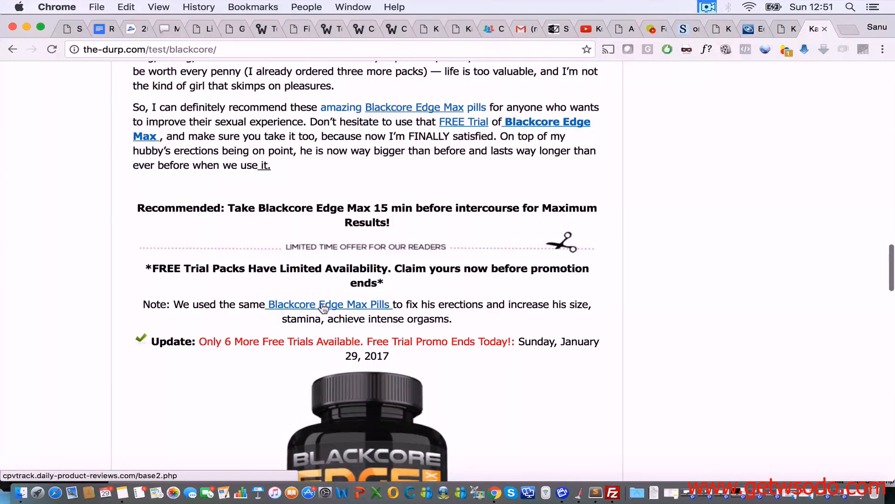
{"action": "scroll", "coordinate": [335, 310], "scroll_direction": "down", "scroll_amount": 5}
{"action": "scroll", "coordinate": [330, 285], "scroll_direction": "up", "scroll_amount": 10}
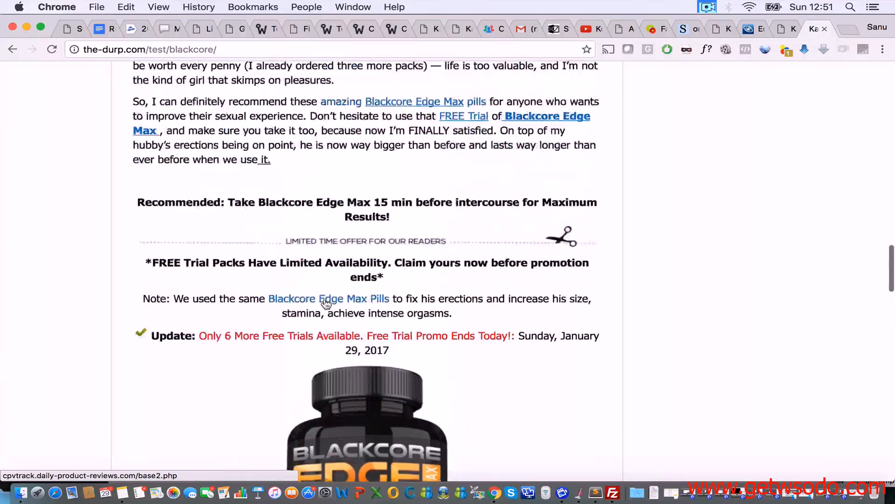
{"action": "scroll", "coordinate": [329, 113], "scroll_direction": "up", "scroll_amount": 4}
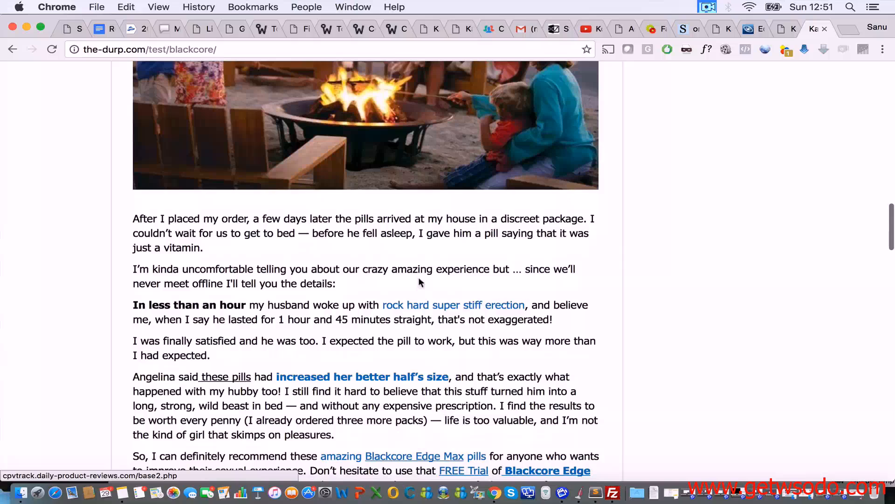
{"action": "right_click", "coordinate": [419, 305]}
{"action": "left_click", "coordinate": [482, 323]}
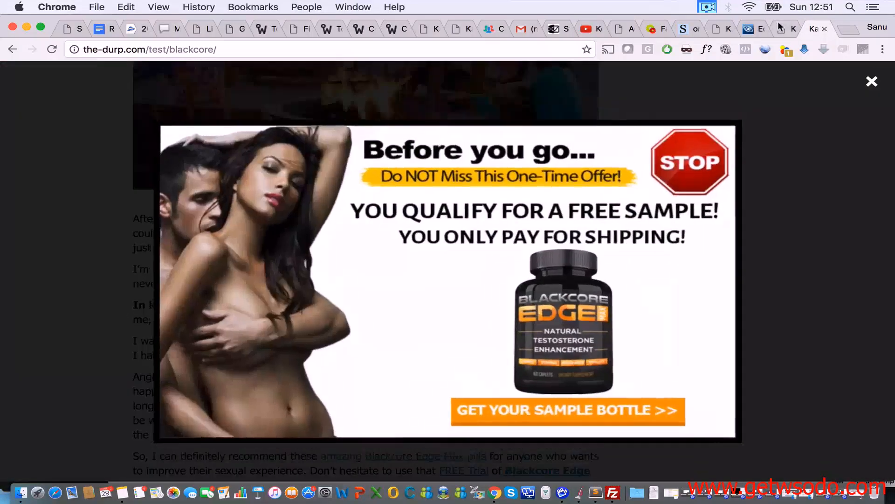
{"action": "left_click_drag", "start_coordinate": [687, 29], "coordinate": [781, 28]}
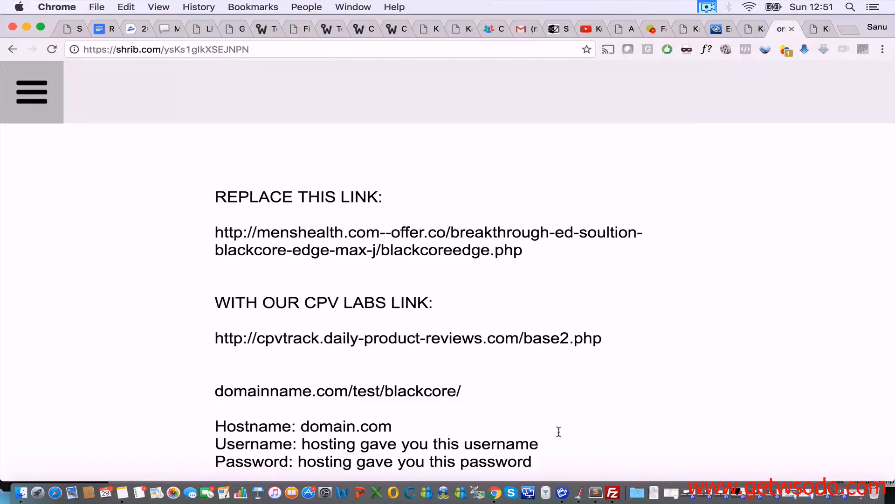
Step: Paste the copied link under the cpvtrack link in the Shrib note to compare, then delete it
{"action": "triple_click", "coordinate": [419, 337]}
{"action": "key", "text": "super+c"}
{"action": "left_click", "coordinate": [410, 359]}
{"action": "key", "text": "Return"}
{"action": "key", "text": "super+v"}
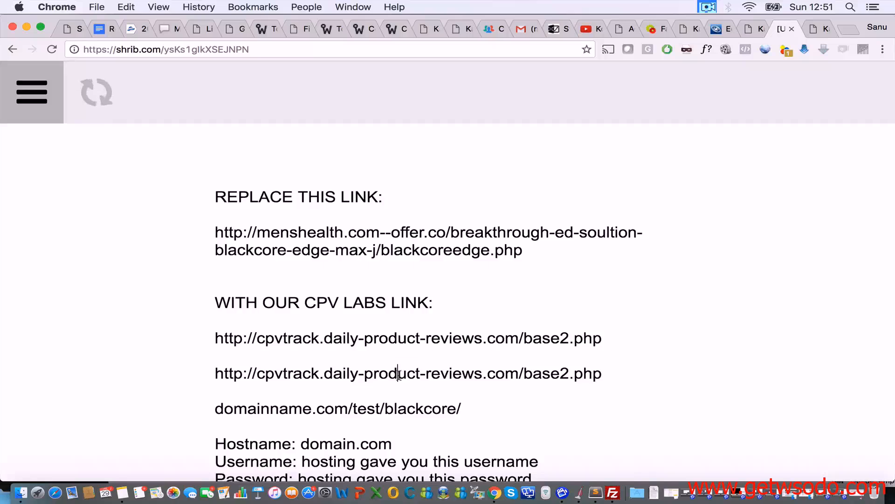
{"action": "triple_click", "coordinate": [456, 373]}
{"action": "key", "text": "BackSpace"}
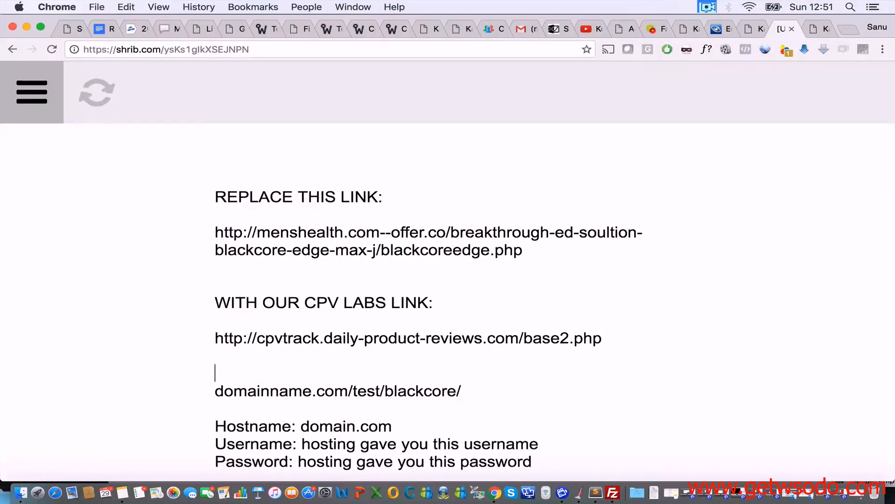
Step: Close the blog's exit popup, copy the page address, and open a new incognito window
{"action": "left_click", "coordinate": [815, 29]}
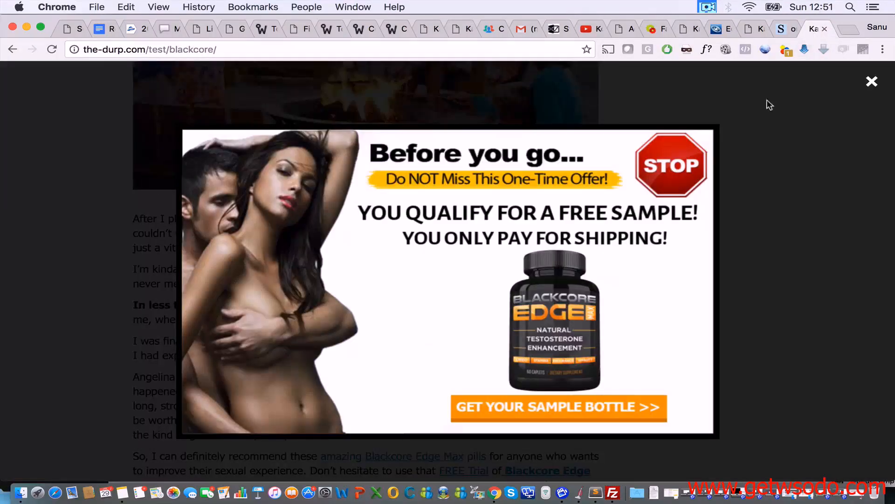
{"action": "left_click", "coordinate": [873, 82]}
{"action": "scroll", "coordinate": [647, 198], "scroll_direction": "up", "scroll_amount": 20}
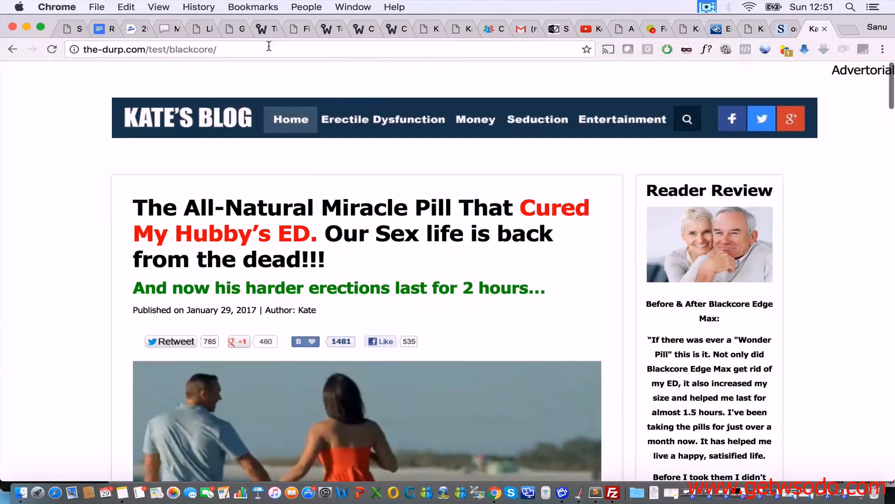
{"action": "left_click", "coordinate": [268, 46]}
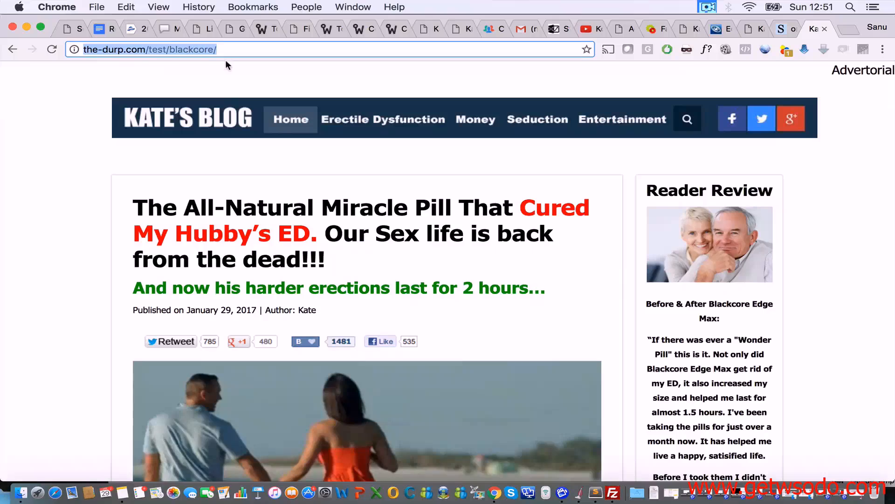
{"action": "key", "text": "super+c"}
{"action": "left_click", "coordinate": [883, 51]}
{"action": "left_click", "coordinate": [785, 90]}
Step: Load the blog address in incognito, follow an article link to checkout, and close that tab
{"action": "key", "text": "super+v"}
{"action": "key", "text": "Return"}
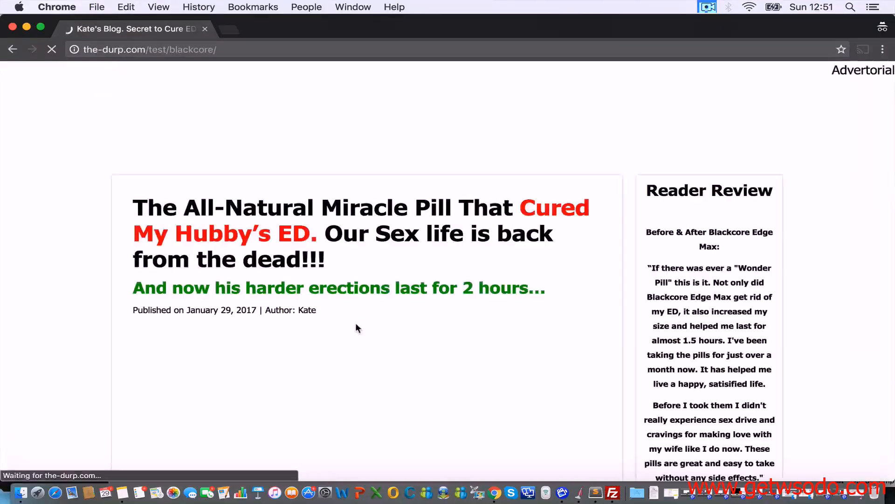
{"action": "scroll", "coordinate": [354, 324], "scroll_direction": "down", "scroll_amount": 10}
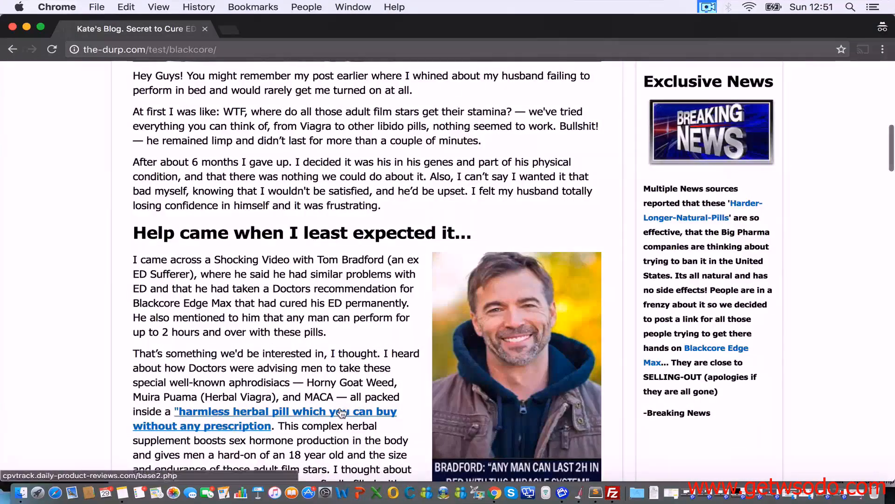
{"action": "left_click", "coordinate": [341, 412]}
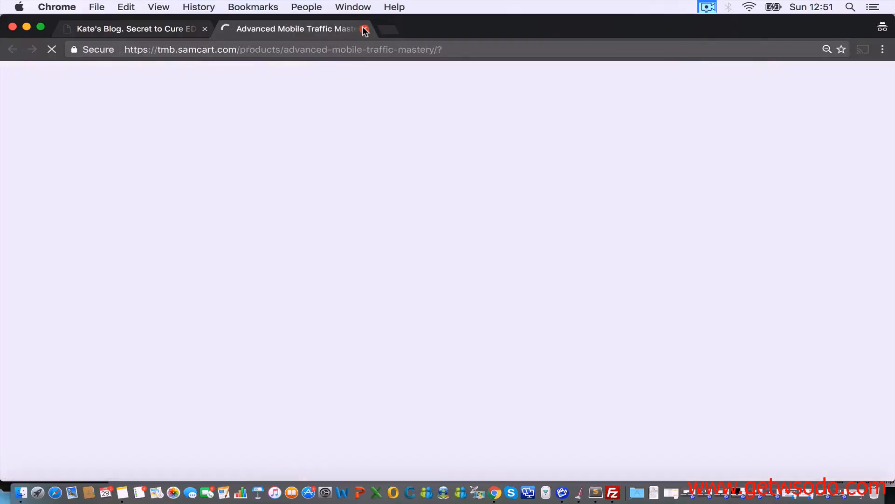
{"action": "left_click", "coordinate": [365, 29]}
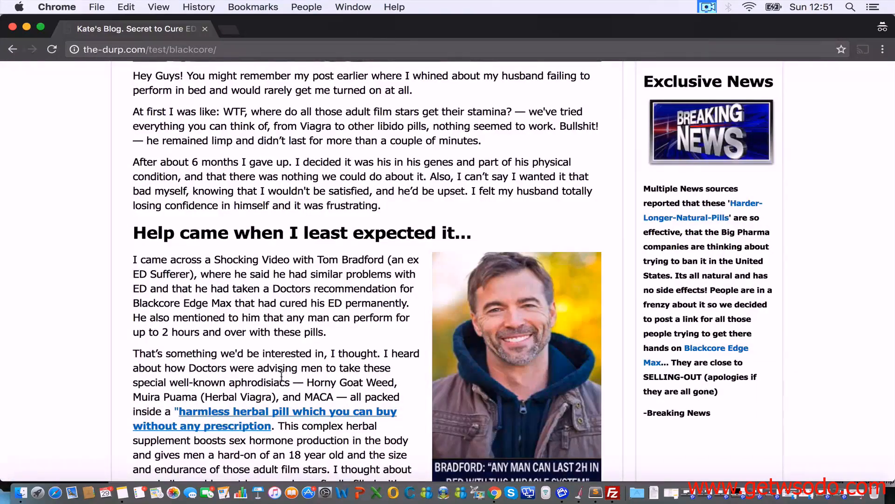
Step: Dismiss the exit popup, look over Kate's Blog, and bring the campaign browser window forward
{"action": "mouse_move", "coordinate": [233, 58]}
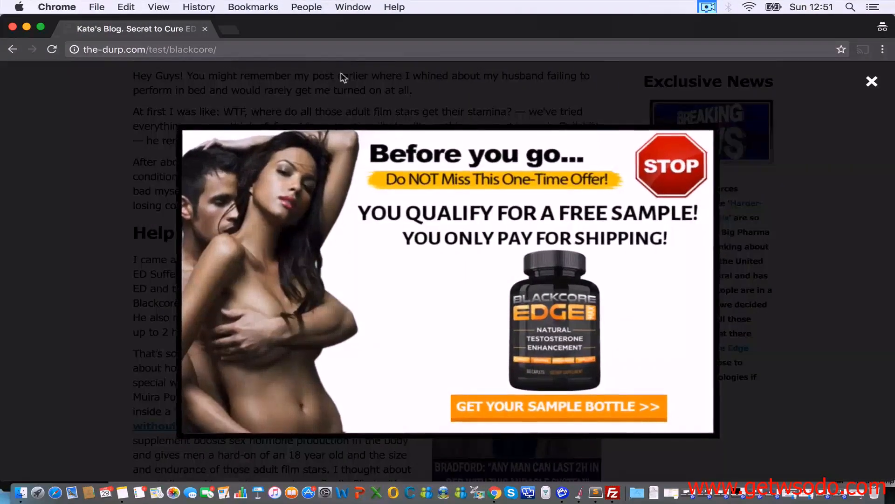
{"action": "left_click", "coordinate": [872, 82]}
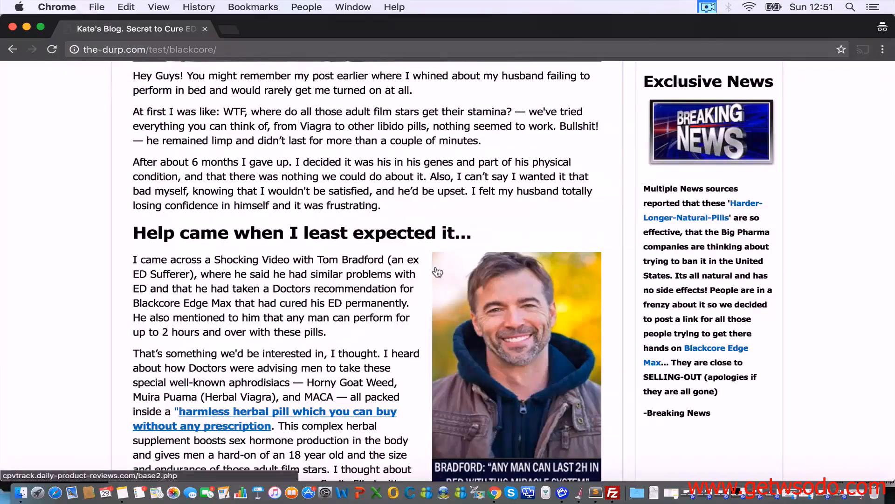
{"action": "scroll", "coordinate": [437, 272], "scroll_direction": "down", "scroll_amount": 15}
{"action": "scroll", "coordinate": [438, 272], "scroll_direction": "down", "scroll_amount": 5}
{"action": "scroll", "coordinate": [438, 272], "scroll_direction": "up", "scroll_amount": 15}
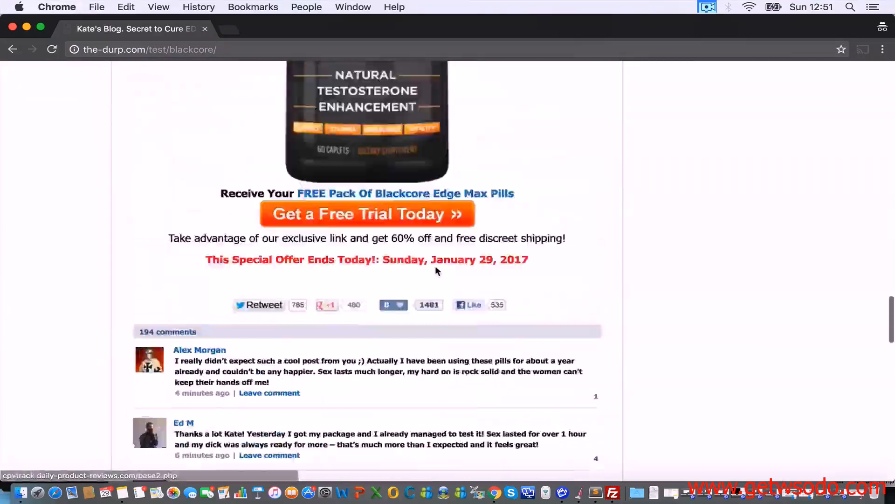
{"action": "scroll", "coordinate": [438, 270], "scroll_direction": "up", "scroll_amount": 10}
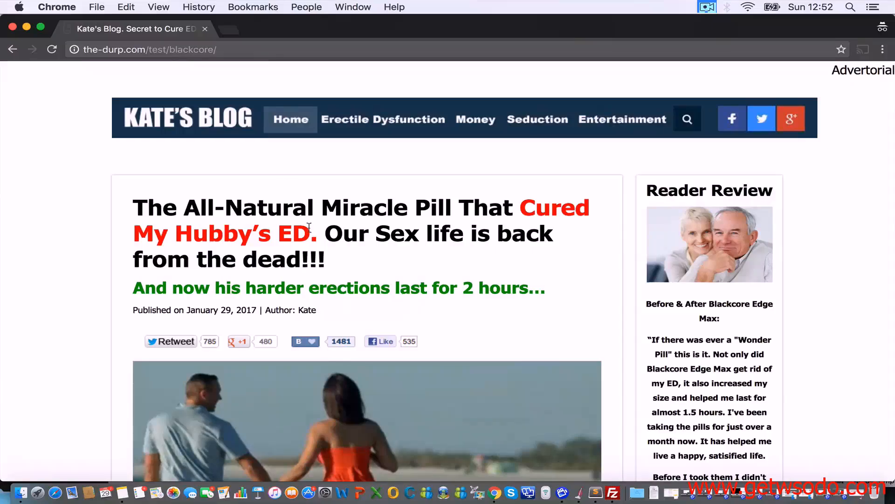
{"action": "scroll", "coordinate": [296, 270], "scroll_direction": "down", "scroll_amount": 20}
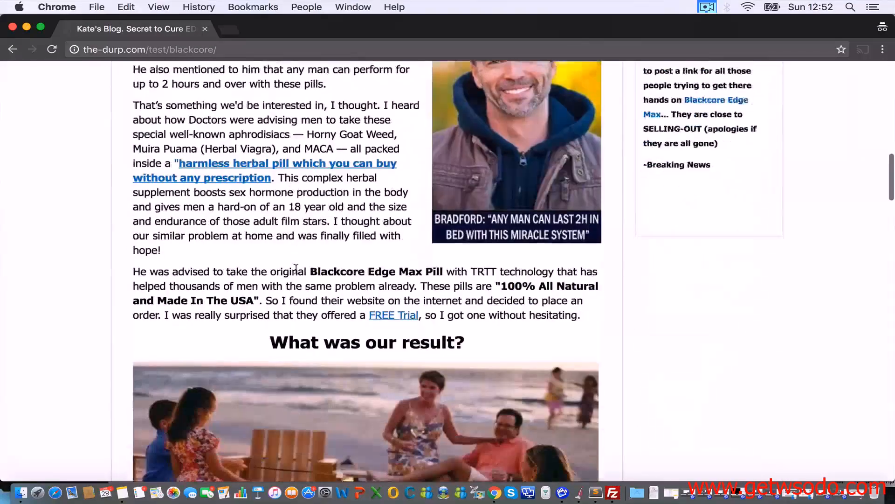
{"action": "scroll", "coordinate": [296, 272], "scroll_direction": "up", "scroll_amount": 5}
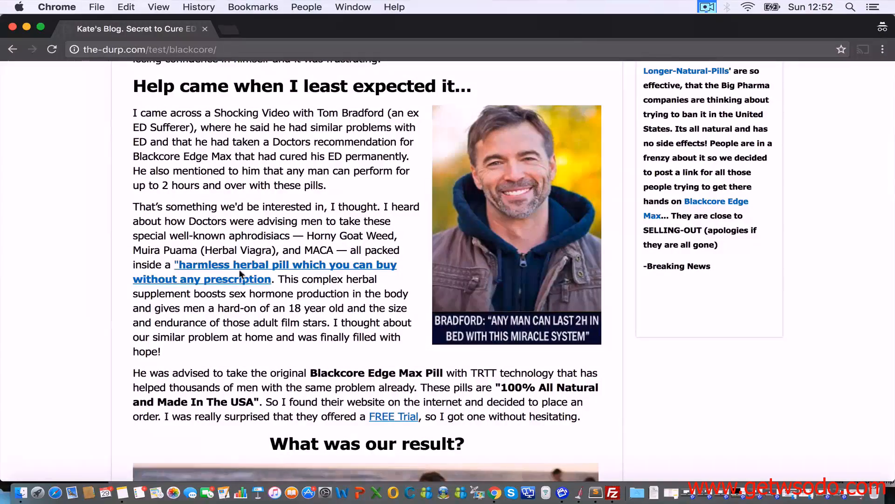
{"action": "left_click_drag", "start_coordinate": [305, 29], "coordinate": [336, 20]}
{"action": "left_click", "coordinate": [14, 133]}
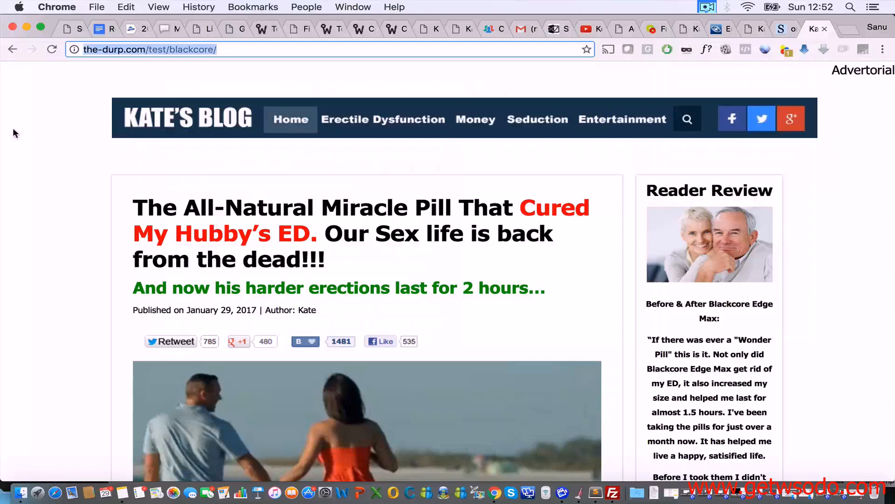
{"action": "left_click_drag", "start_coordinate": [719, 23], "coordinate": [779, 10]}
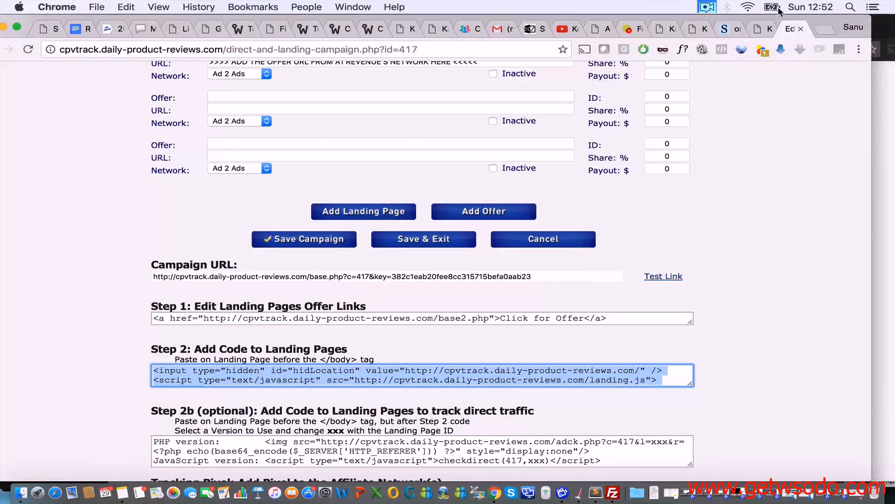
Step: Return to the CPV Lab campaign 417 editor window and reload it
{"action": "left_click", "coordinate": [882, 173]}
{"action": "scroll", "coordinate": [555, 179], "scroll_direction": "up", "scroll_amount": 15}
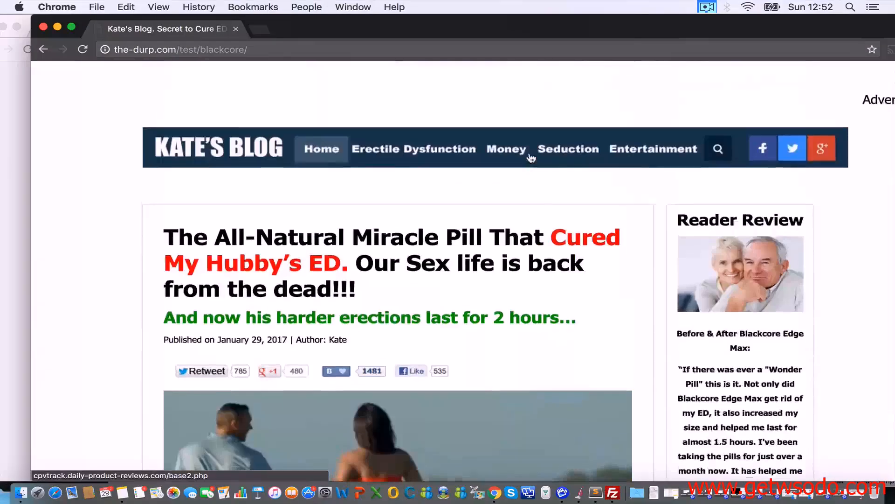
{"action": "left_click", "coordinate": [13, 141]}
{"action": "scroll", "coordinate": [111, 280], "scroll_direction": "up", "scroll_amount": 10}
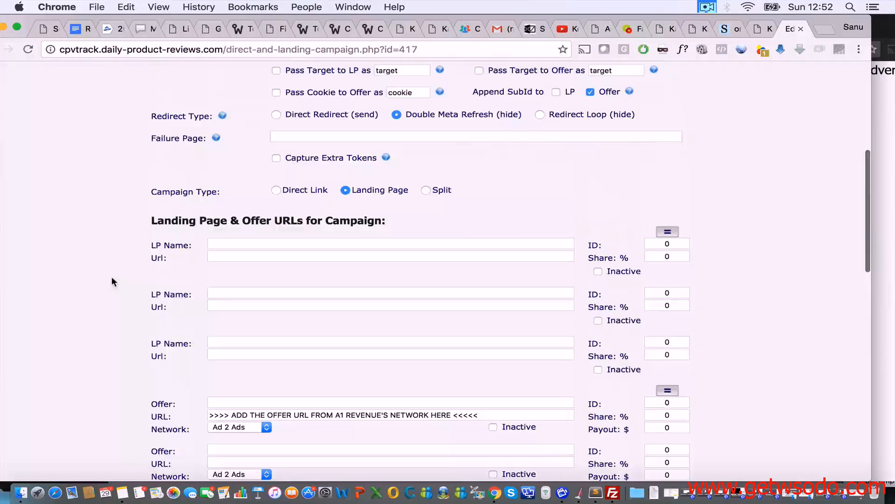
{"action": "left_click", "coordinate": [25, 50]}
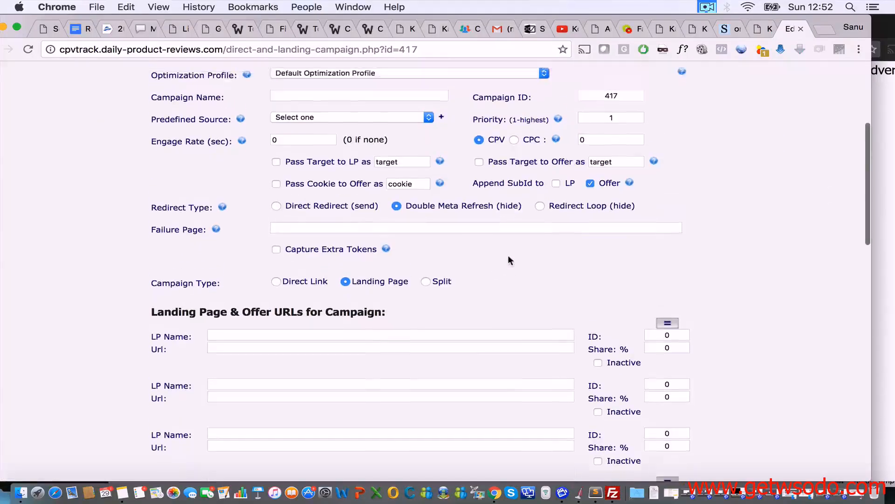
Step: Name the campaign Test Campaign 10 and move down to the landing page URL rows
{"action": "scroll", "coordinate": [508, 255], "scroll_direction": "down", "scroll_amount": 10}
{"action": "scroll", "coordinate": [508, 255], "scroll_direction": "up", "scroll_amount": 8}
{"action": "scroll", "coordinate": [509, 260], "scroll_direction": "up", "scroll_amount": 5}
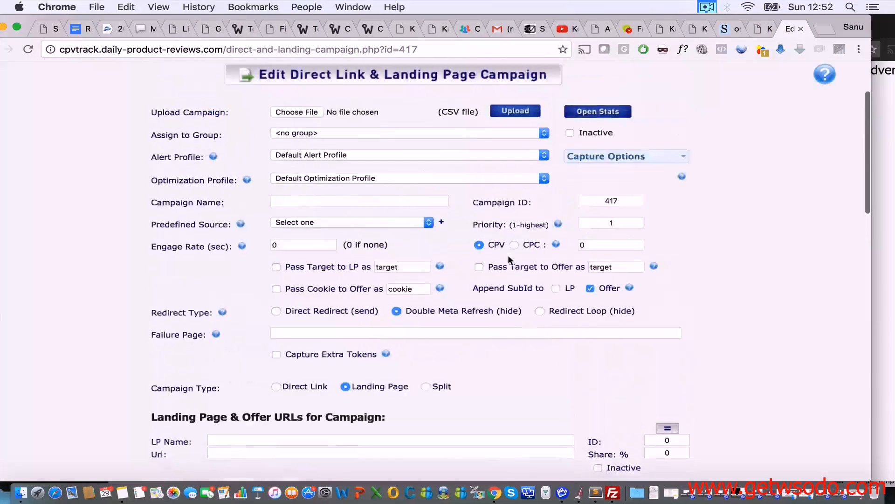
{"action": "left_click", "coordinate": [404, 219]}
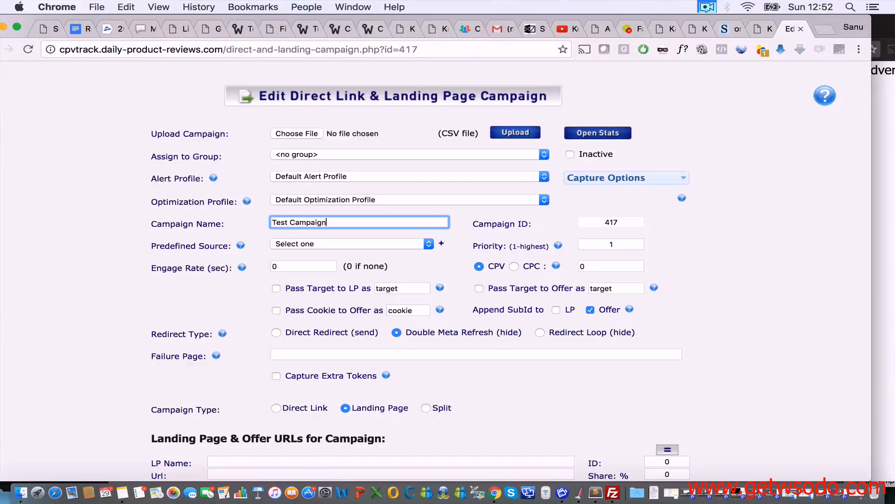
{"action": "left_click", "coordinate": [708, 263]}
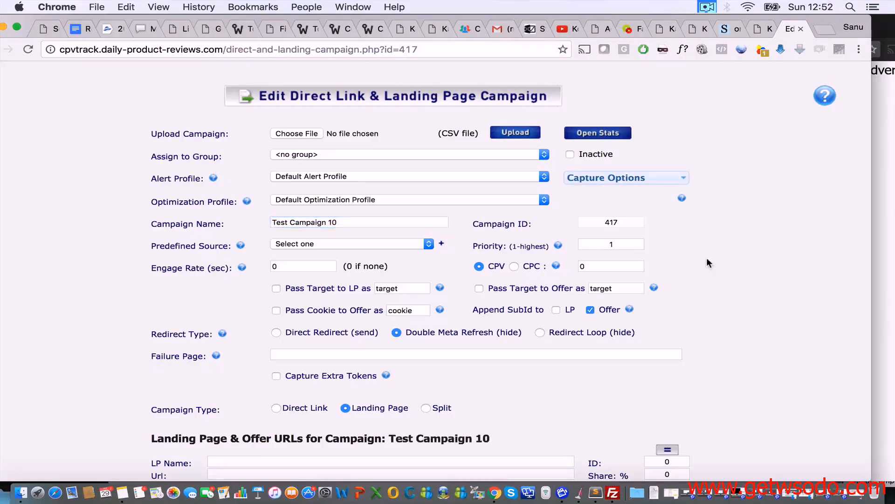
{"action": "scroll", "coordinate": [698, 254], "scroll_direction": "down", "scroll_amount": 5}
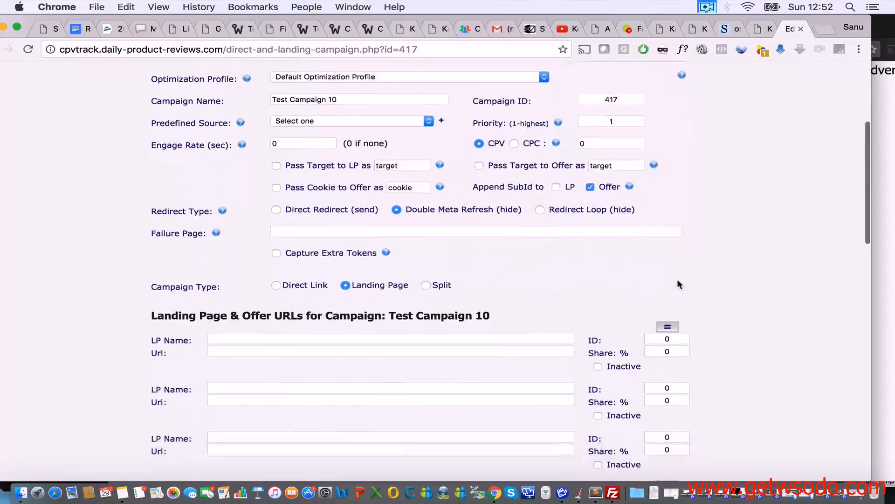
{"action": "left_click", "coordinate": [422, 317]}
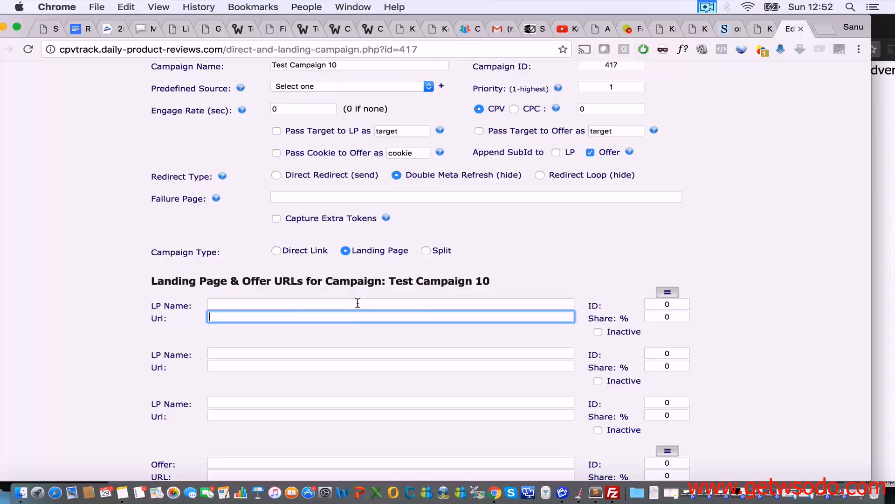
Step: Fill the first landing page slot with the pasted blog URL, name Test Landing Page and ID 1
{"action": "type", "text": "http://the-durp.com/test/blackcore/"}
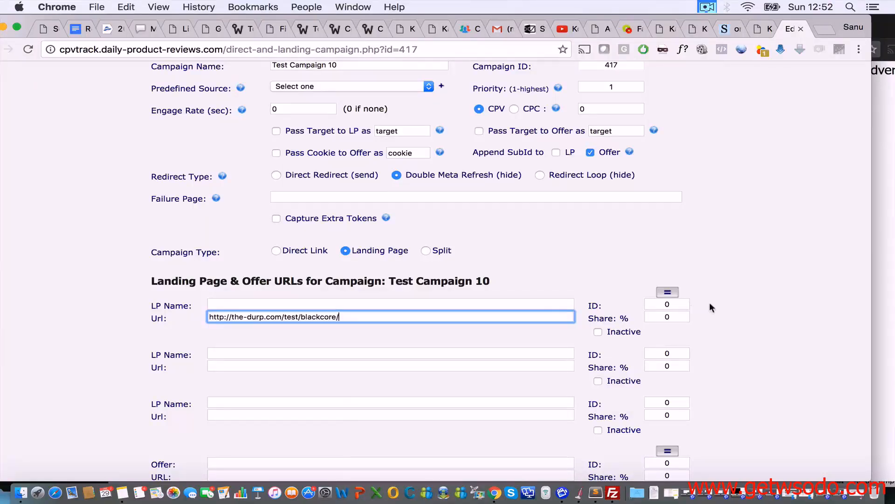
{"action": "left_click", "coordinate": [710, 303]}
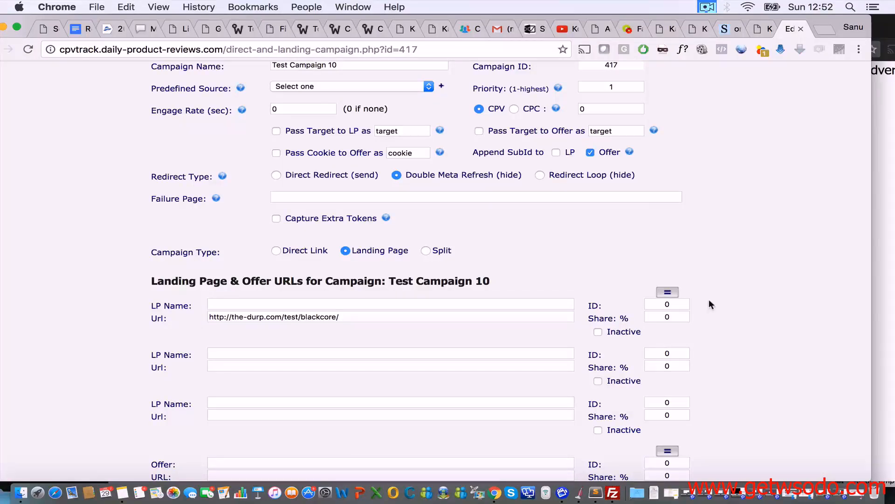
{"action": "left_click", "coordinate": [457, 308]}
{"action": "type", "text": "Test "}
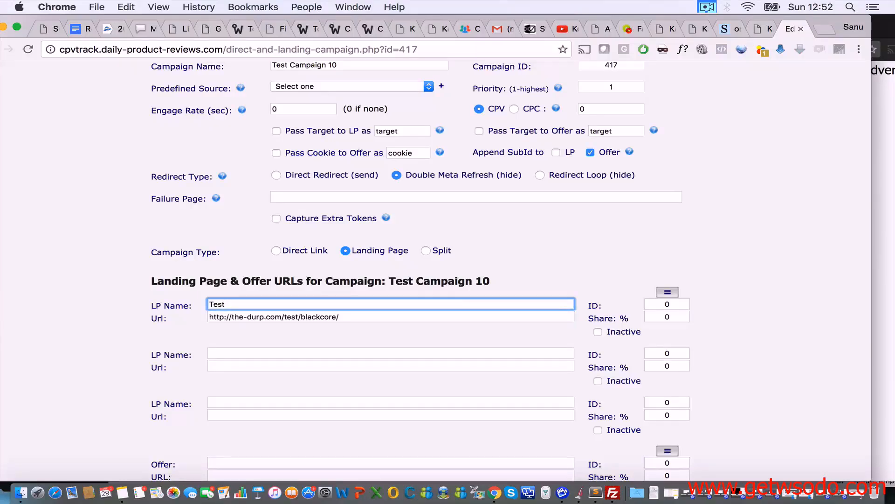
{"action": "type", "text": "Landing Page"}
{"action": "left_click", "coordinate": [758, 263]}
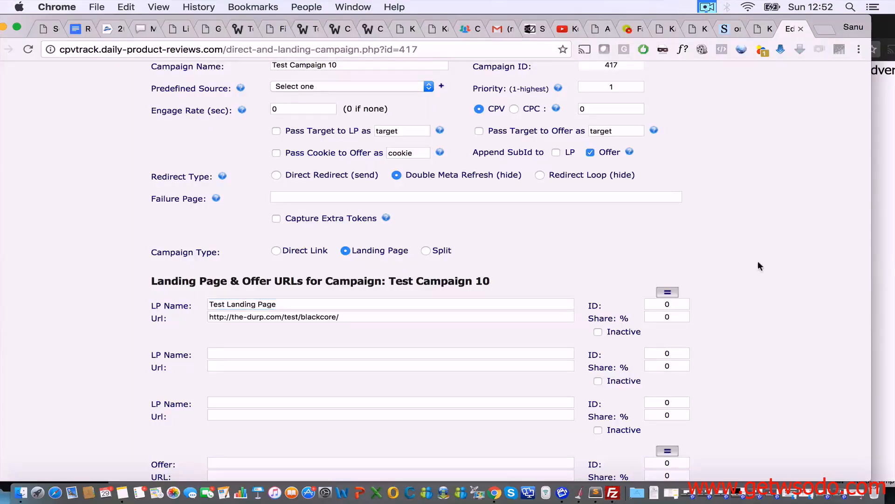
{"action": "double_click", "coordinate": [676, 303]}
{"action": "type", "text": "1"}
{"action": "left_click", "coordinate": [717, 292]}
Step: Give the landing page a 100% share, keeping the cost model on CPV
{"action": "scroll", "coordinate": [426, 364], "scroll_direction": "down", "scroll_amount": 5}
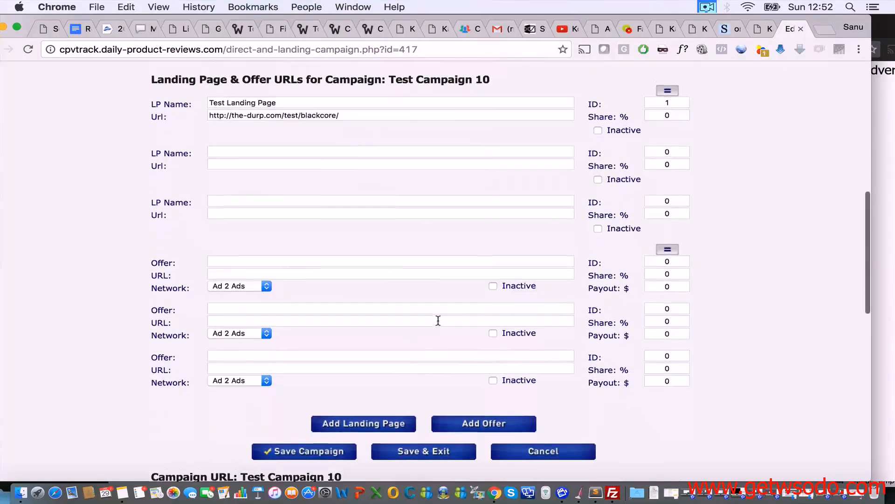
{"action": "scroll", "coordinate": [438, 320], "scroll_direction": "up", "scroll_amount": 2}
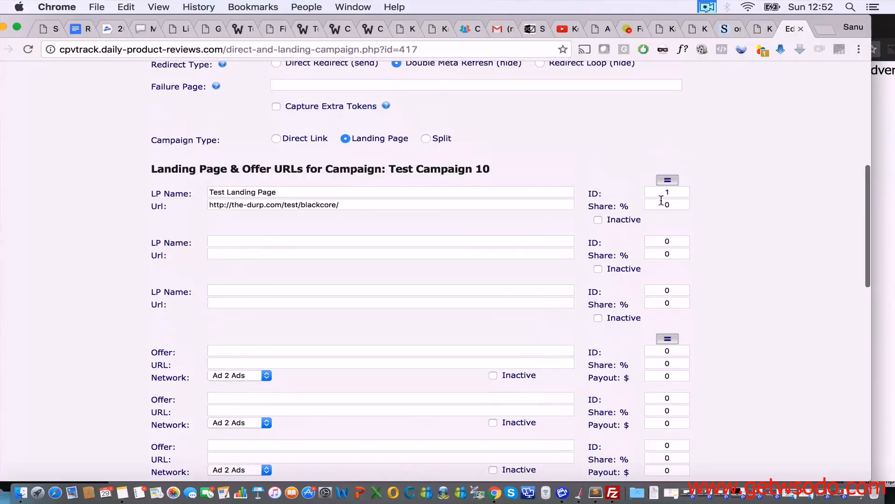
{"action": "left_click", "coordinate": [674, 182]}
{"action": "scroll", "coordinate": [484, 209], "scroll_direction": "up", "scroll_amount": 5}
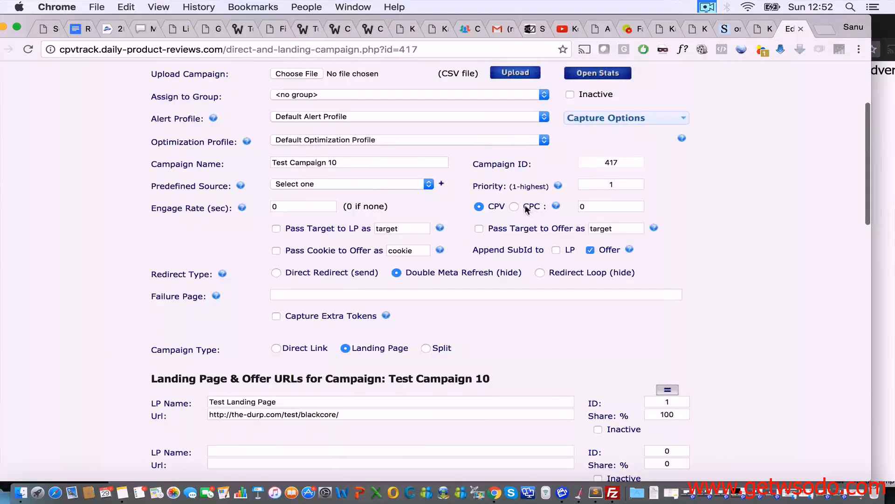
{"action": "left_click", "coordinate": [520, 206]}
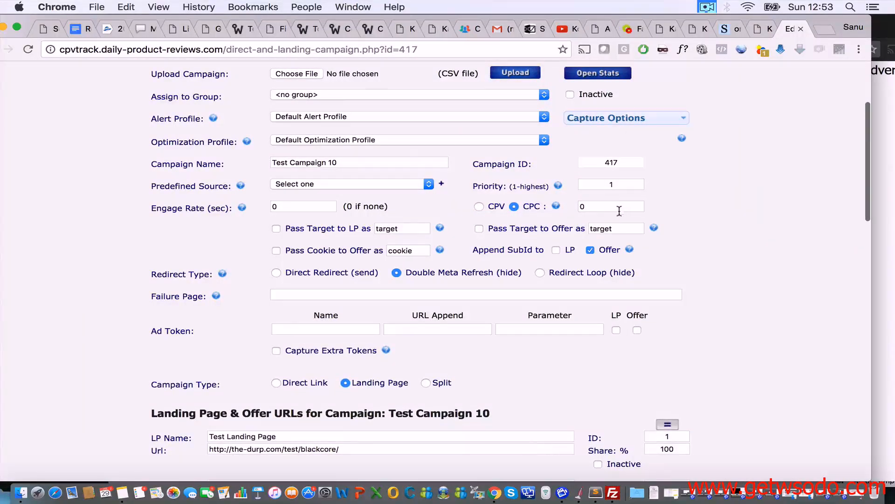
{"action": "left_click", "coordinate": [479, 207]}
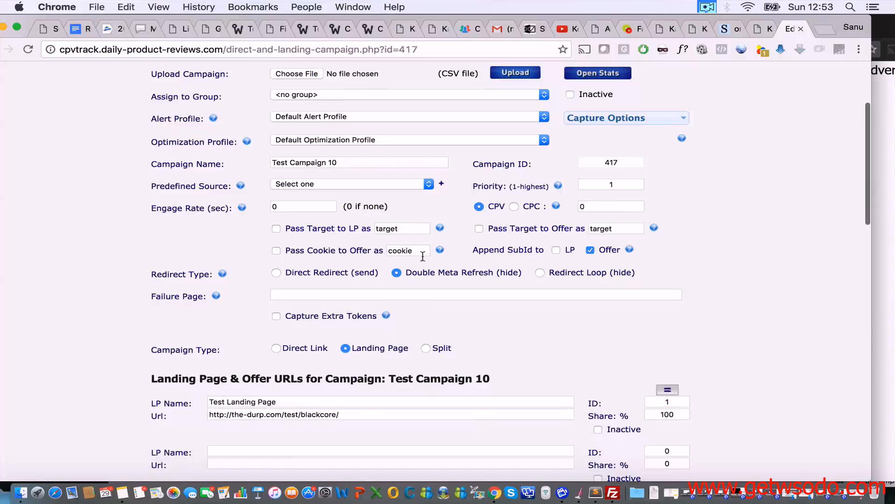
{"action": "scroll", "coordinate": [558, 267], "scroll_direction": "down", "scroll_amount": 4}
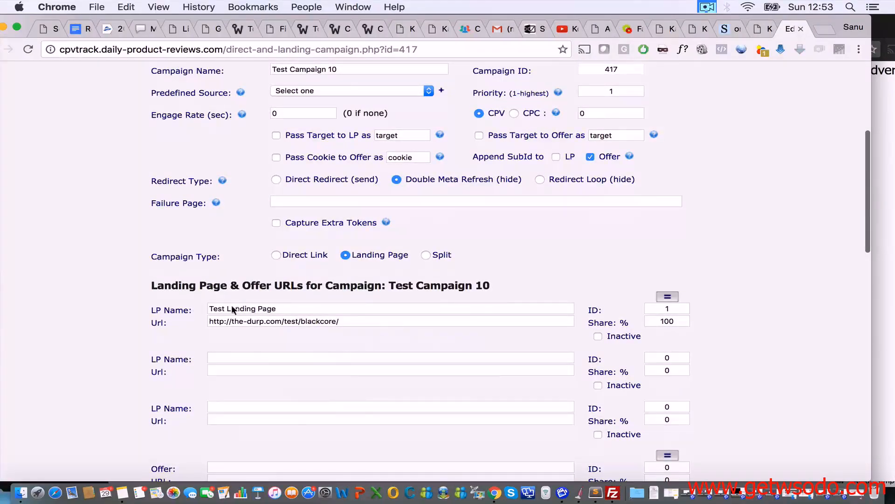
{"action": "scroll", "coordinate": [308, 320], "scroll_direction": "down", "scroll_amount": 2}
{"action": "scroll", "coordinate": [311, 269], "scroll_direction": "down", "scroll_amount": 2}
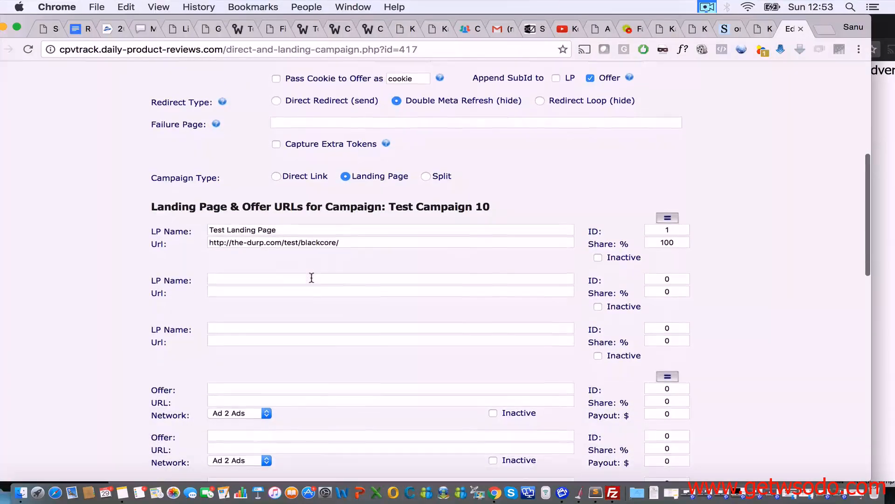
{"action": "scroll", "coordinate": [337, 272], "scroll_direction": "down", "scroll_amount": 2}
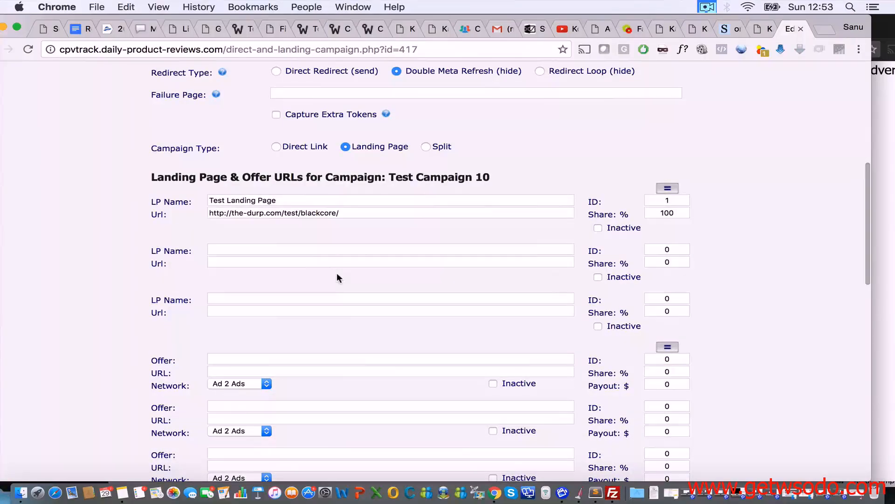
{"action": "scroll", "coordinate": [344, 242], "scroll_direction": "up", "scroll_amount": 1}
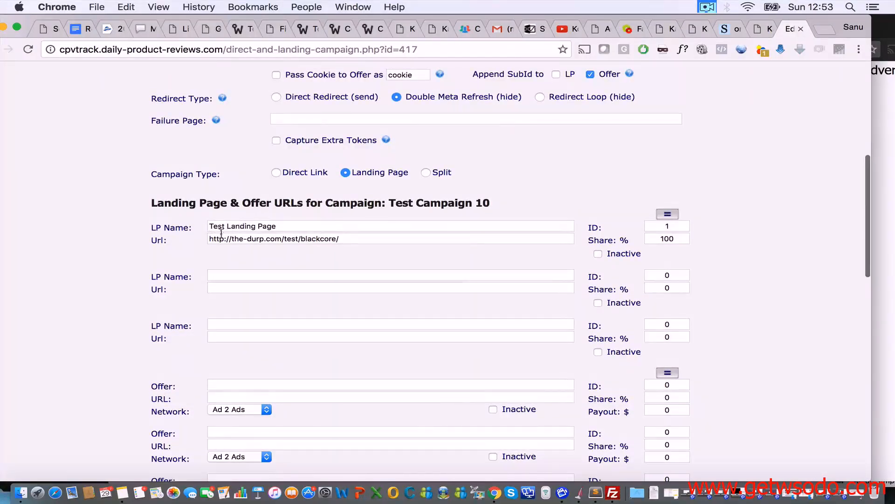
{"action": "left_click", "coordinate": [353, 240]}
{"action": "key", "text": "super+a"}
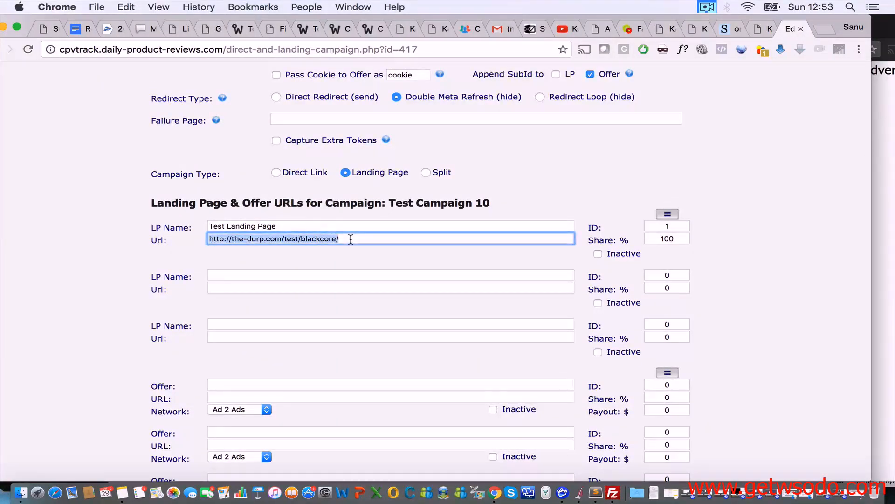
{"action": "left_click", "coordinate": [351, 239]}
{"action": "left_click_drag", "start_coordinate": [206, 239], "coordinate": [232, 239]}
{"action": "key", "text": "BackSpace"}
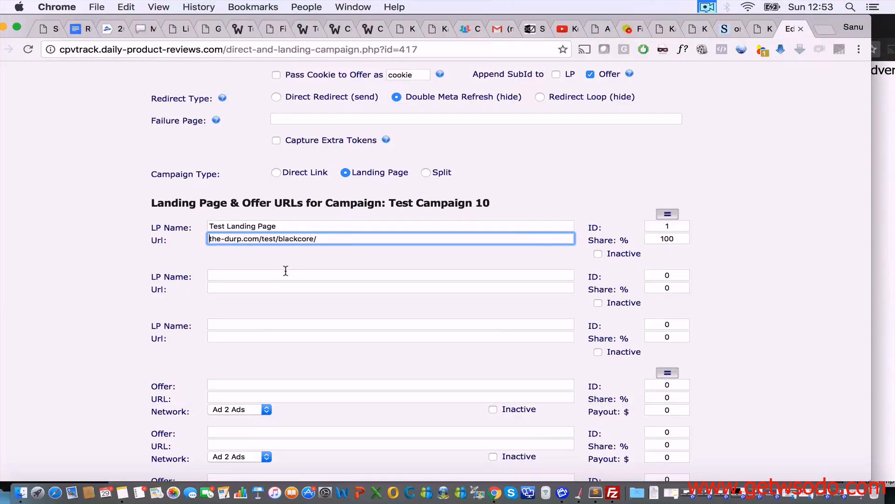
{"action": "type", "text": "http://"}
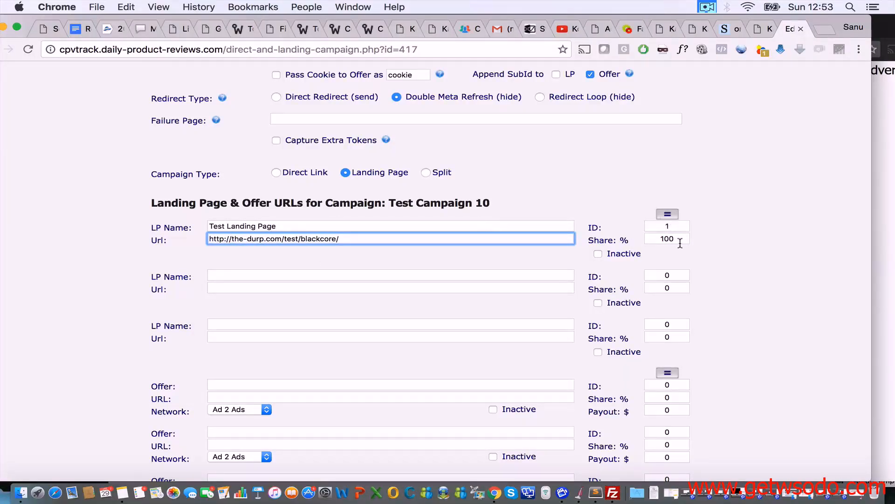
{"action": "scroll", "coordinate": [682, 266], "scroll_direction": "down", "scroll_amount": 3}
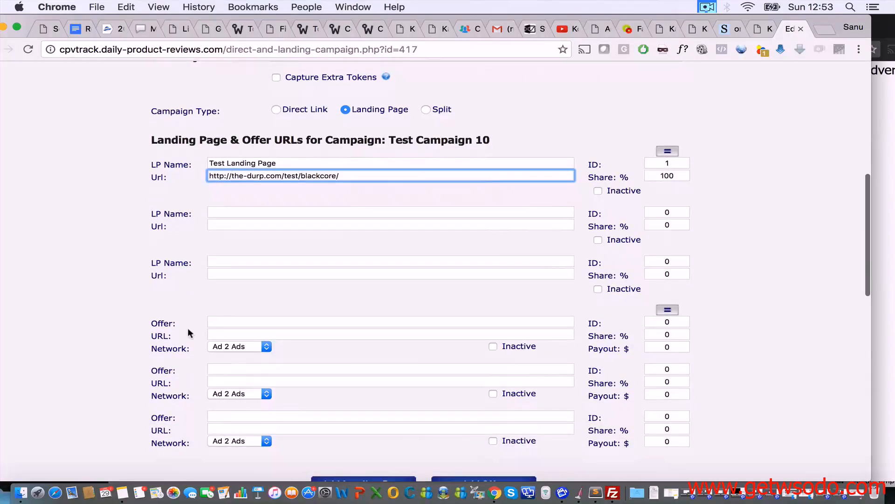
{"action": "left_click", "coordinate": [235, 335]}
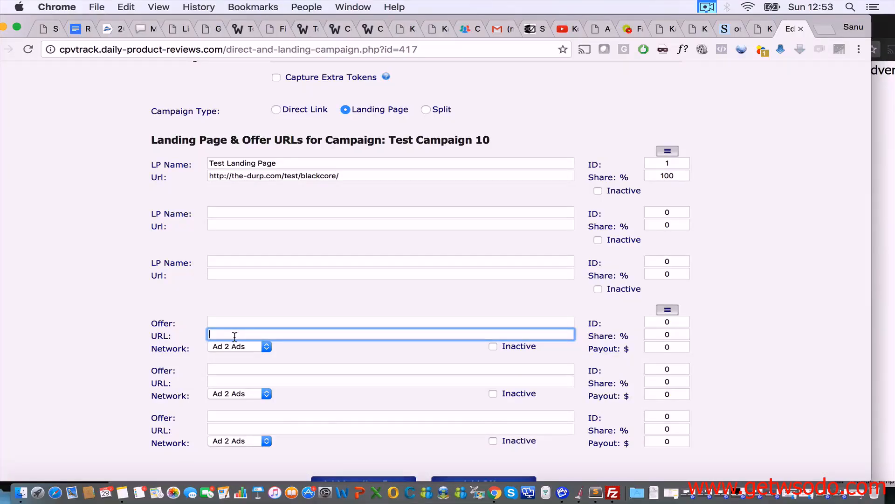
{"action": "type", "text": "http://forbes.com"}
{"action": "left_click", "coordinate": [240, 320]}
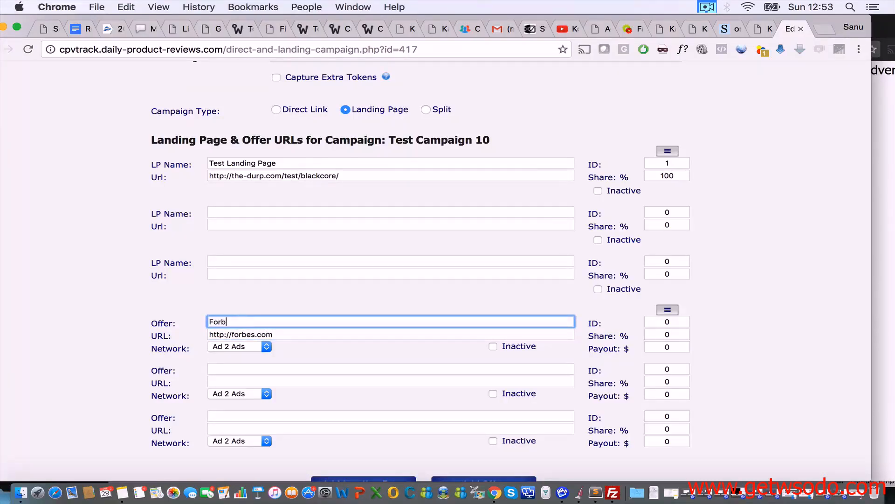
{"action": "left_click", "coordinate": [667, 310]}
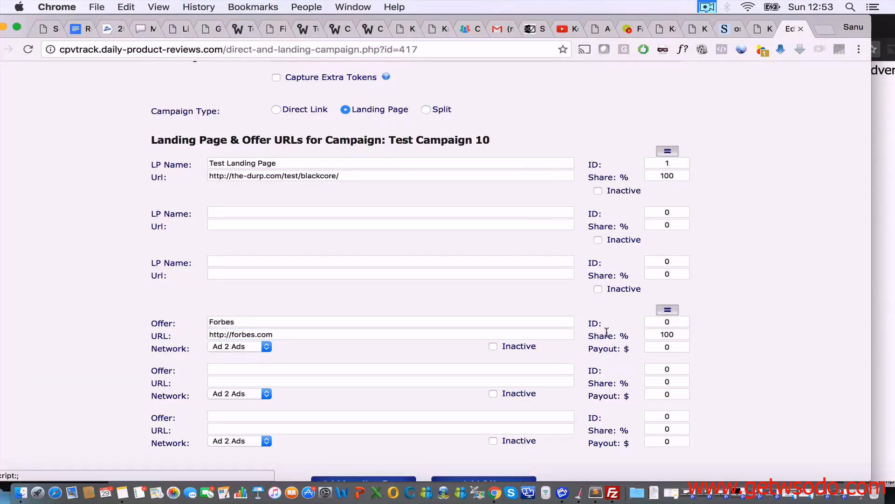
{"action": "left_click", "coordinate": [671, 347]}
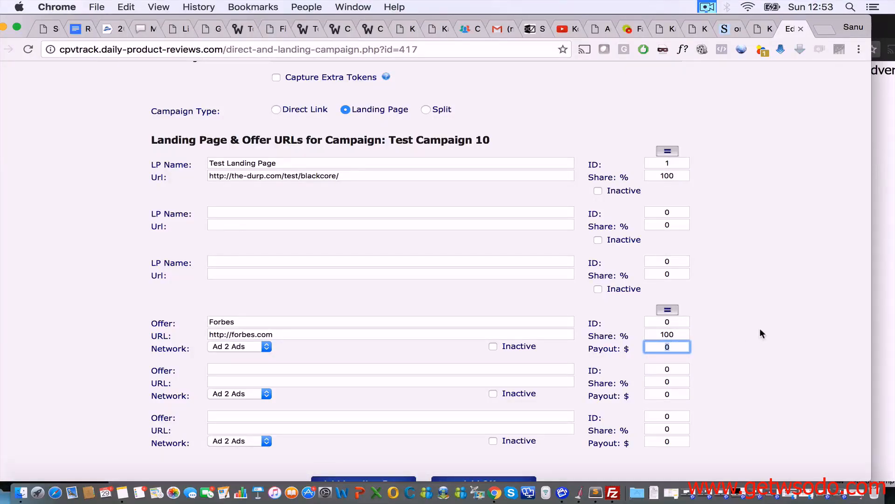
{"action": "type", "text": "50"}
Step: Set the Forbes offer ID to 1 and save the campaign
{"action": "left_click", "coordinate": [676, 322]}
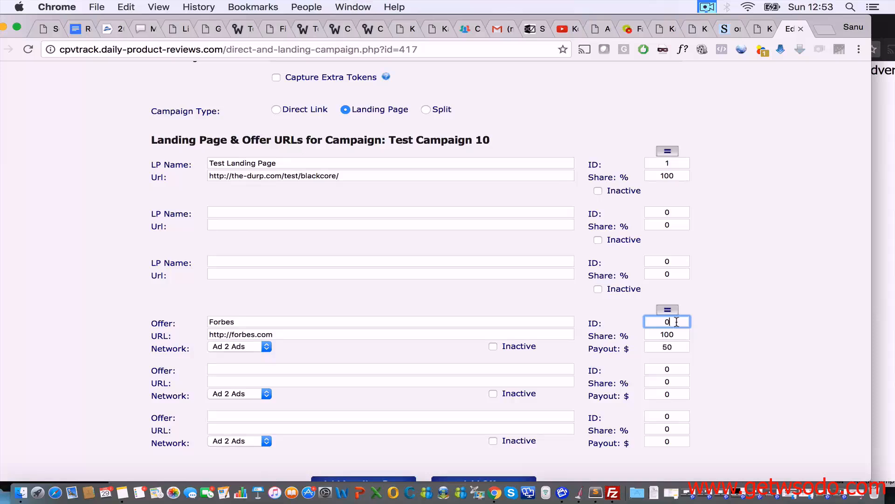
{"action": "key", "text": "BackSpace"}
{"action": "type", "text": "1"}
{"action": "left_click", "coordinate": [727, 314]}
{"action": "scroll", "coordinate": [728, 315], "scroll_direction": "down", "scroll_amount": 3}
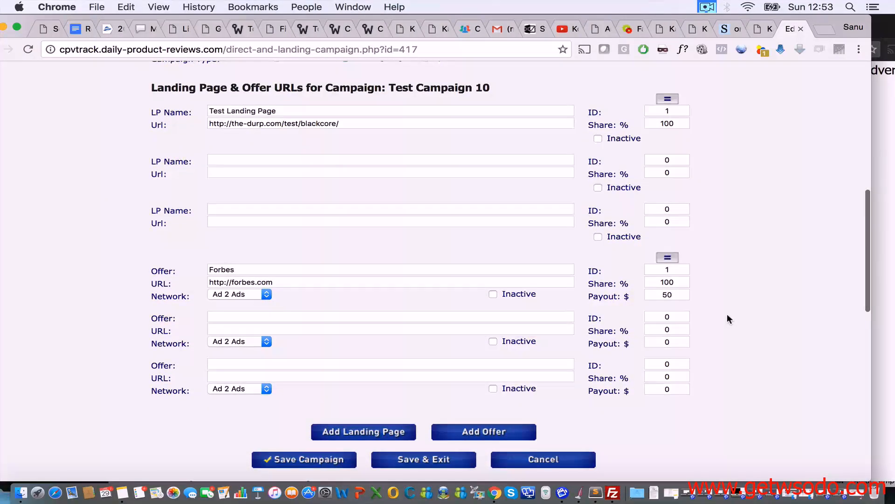
{"action": "scroll", "coordinate": [726, 313], "scroll_direction": "down", "scroll_amount": 4}
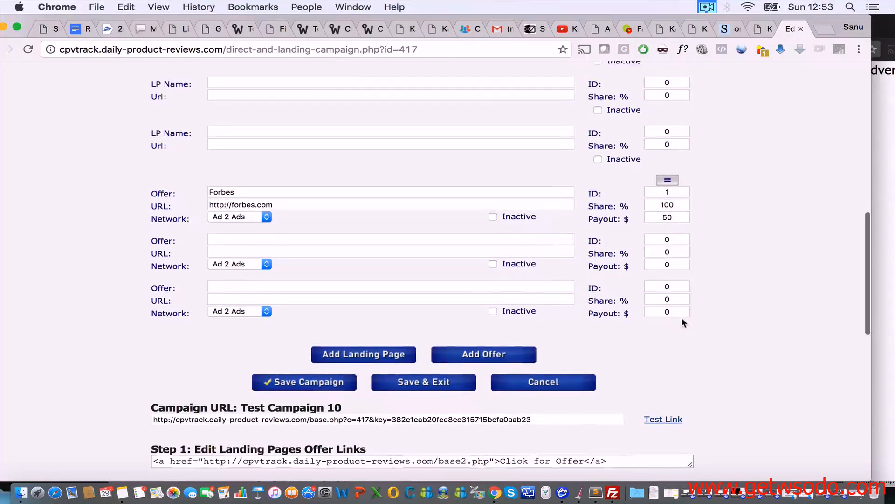
{"action": "scroll", "coordinate": [681, 317], "scroll_direction": "up", "scroll_amount": 2}
{"action": "left_click", "coordinate": [302, 419]}
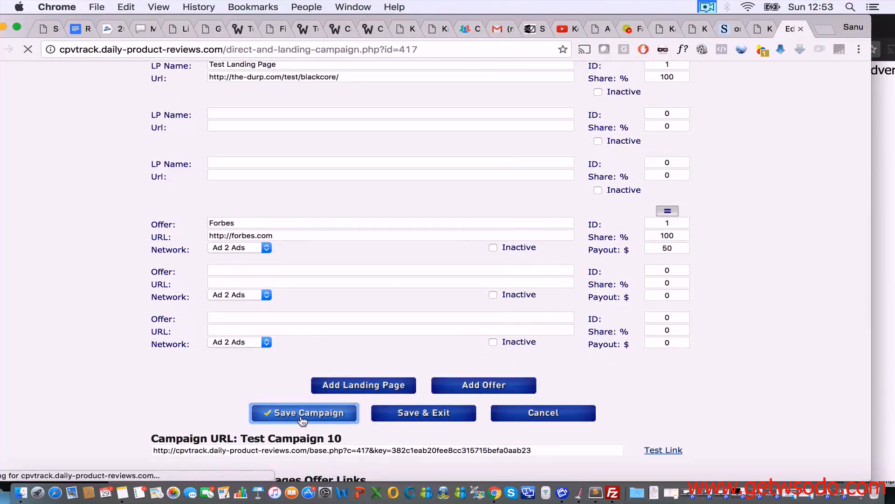
{"action": "scroll", "coordinate": [299, 420], "scroll_direction": "down", "scroll_amount": 12}
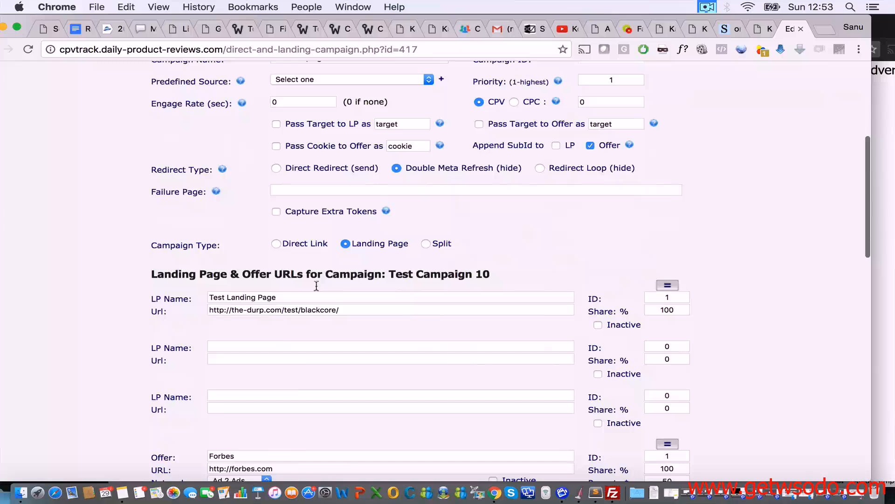
{"action": "triple_click", "coordinate": [245, 309]}
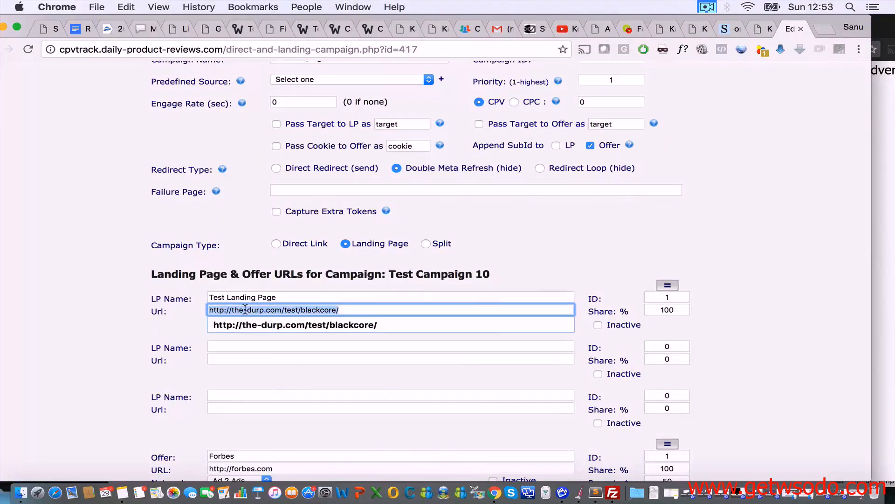
{"action": "scroll", "coordinate": [453, 275], "scroll_direction": "down", "scroll_amount": 9}
{"action": "triple_click", "coordinate": [256, 285]}
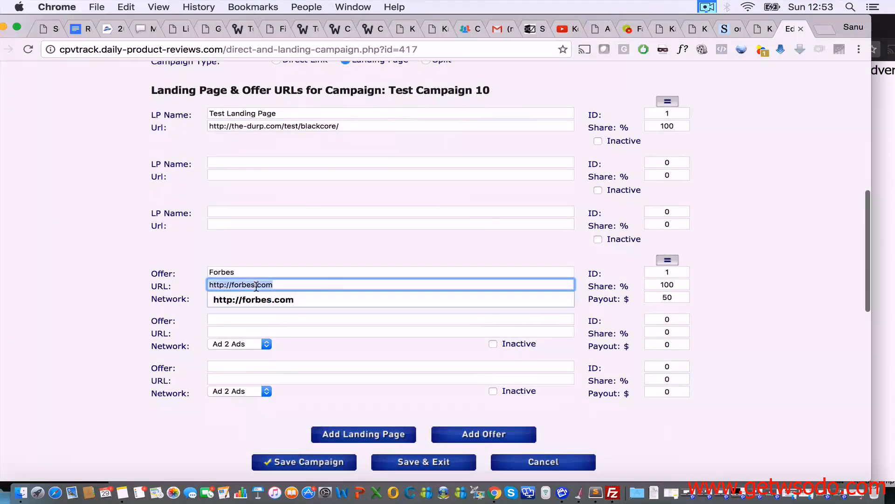
{"action": "left_click", "coordinate": [260, 256]}
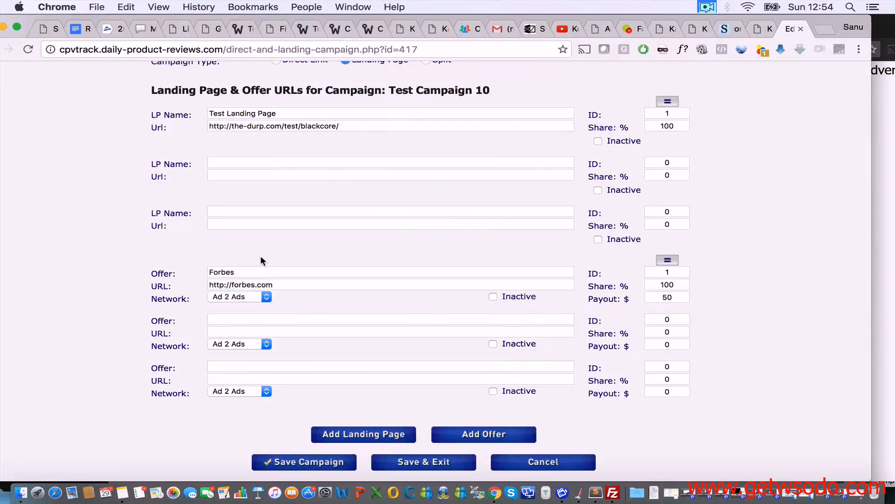
{"action": "triple_click", "coordinate": [248, 282]}
{"action": "left_click", "coordinate": [284, 245]}
{"action": "scroll", "coordinate": [300, 286], "scroll_direction": "down", "scroll_amount": 1}
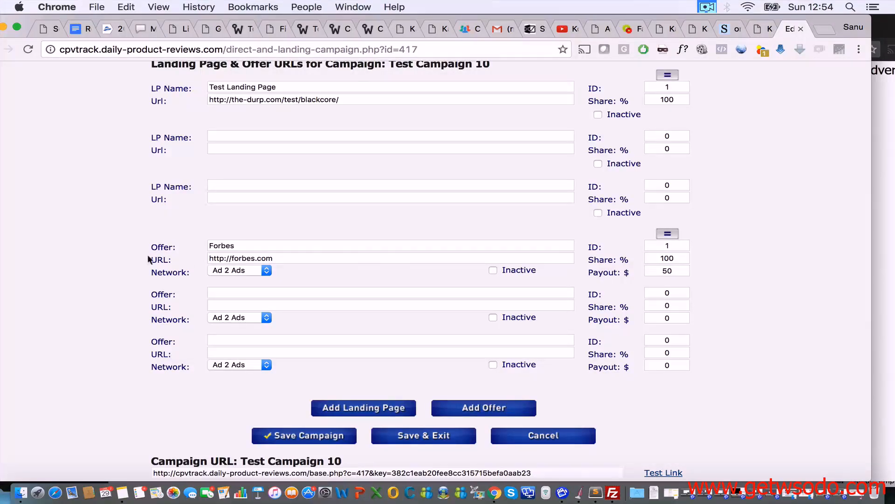
{"action": "scroll", "coordinate": [304, 262], "scroll_direction": "down", "scroll_amount": 1}
{"action": "scroll", "coordinate": [304, 262], "scroll_direction": "down", "scroll_amount": 5}
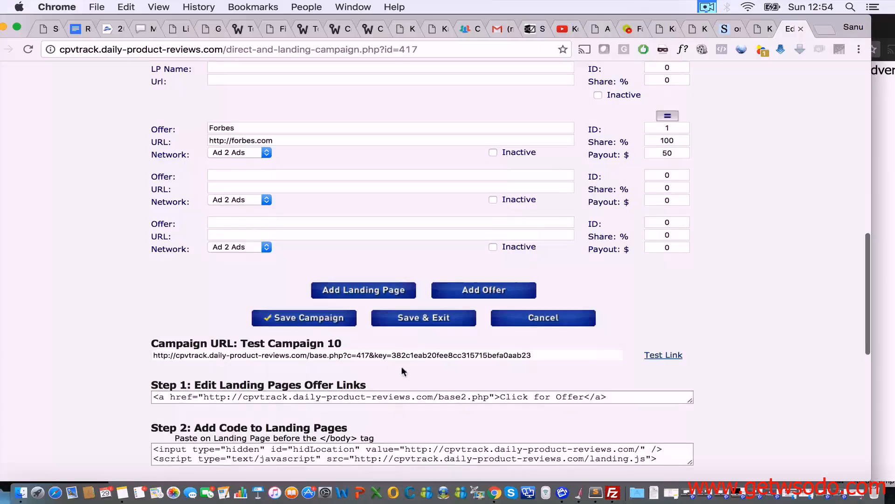
Step: Run the campaign's test link and follow the landing page's offer link
{"action": "left_click", "coordinate": [663, 355]}
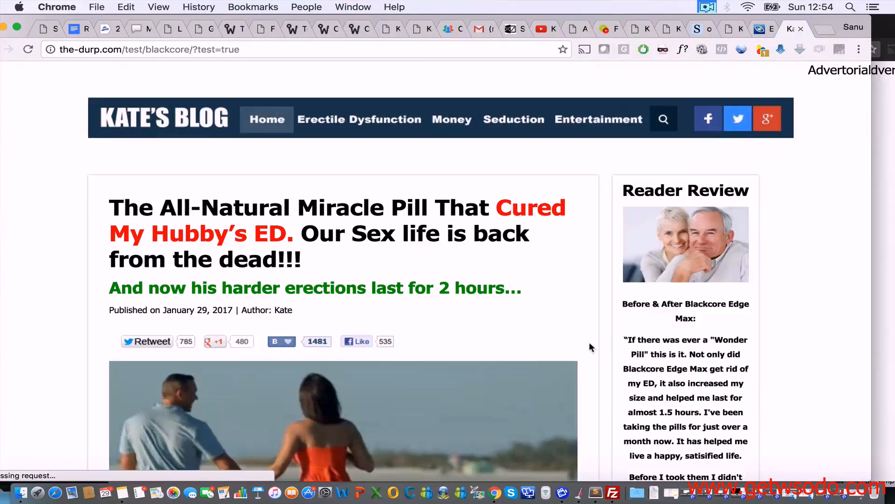
{"action": "scroll", "coordinate": [589, 342], "scroll_direction": "down", "scroll_amount": 15}
{"action": "scroll", "coordinate": [318, 315], "scroll_direction": "down", "scroll_amount": 16}
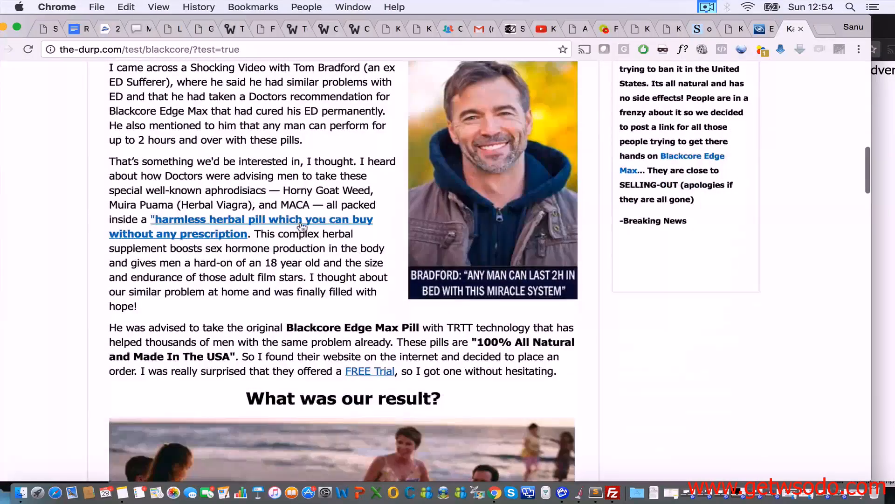
{"action": "left_click", "coordinate": [322, 223]}
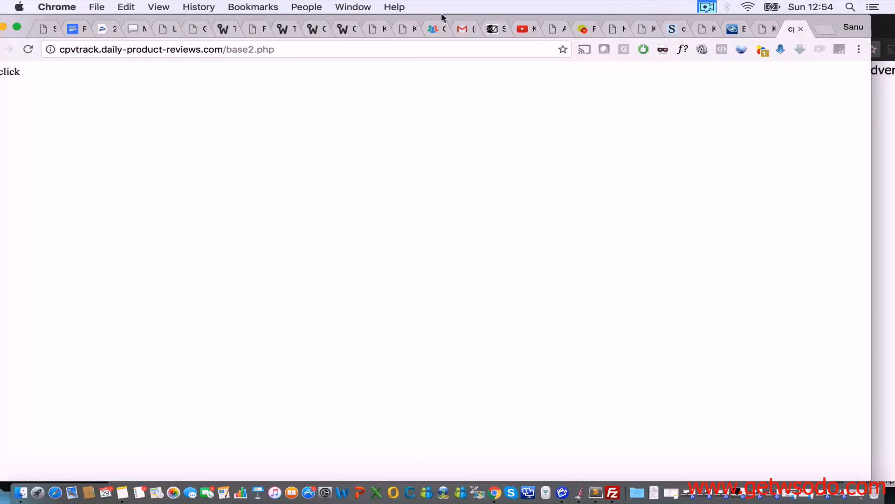
{"action": "left_click_drag", "start_coordinate": [470, 19], "coordinate": [494, 19]}
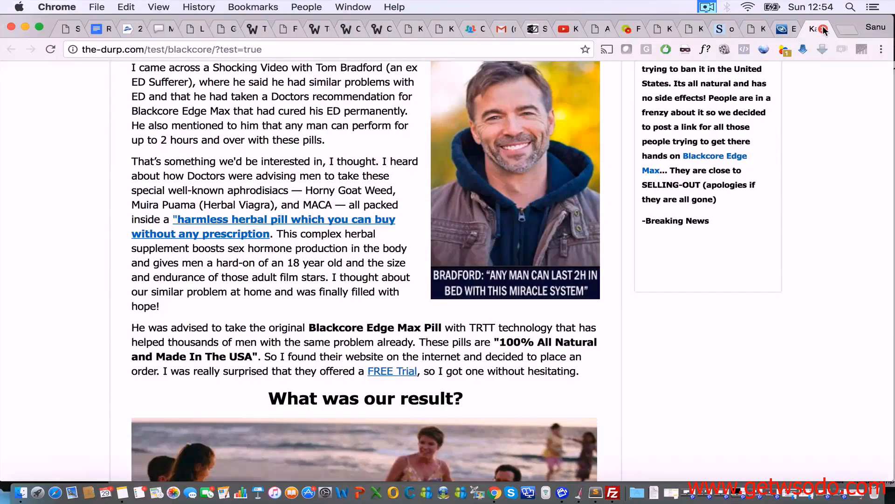
Step: Close the landing page test tab, confirming Leave, and return to the campaign editor
{"action": "left_click", "coordinate": [788, 29]}
{"action": "left_click", "coordinate": [815, 30]}
{"action": "left_click", "coordinate": [824, 27]}
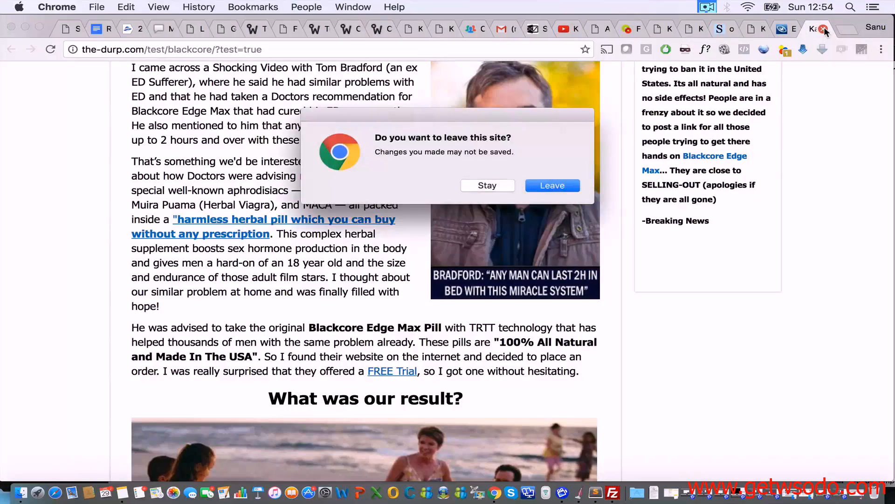
{"action": "key", "text": "Return"}
{"action": "scroll", "coordinate": [529, 194], "scroll_direction": "up", "scroll_amount": 1}
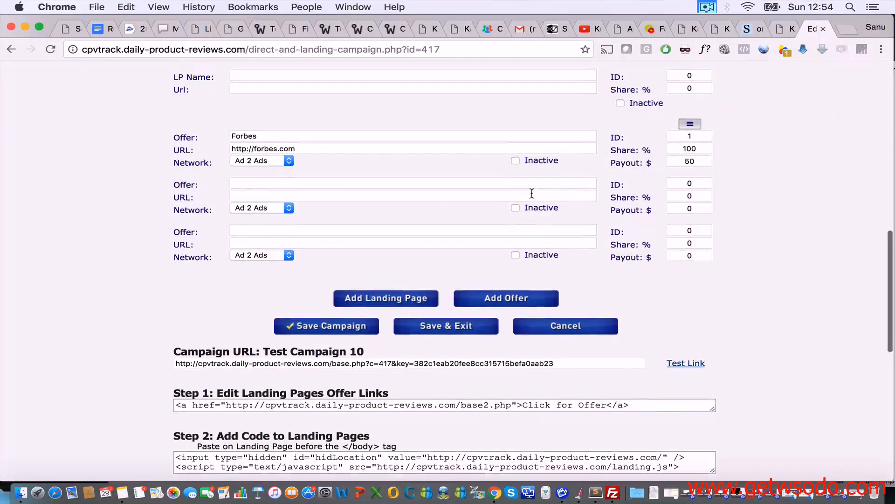
Step: Copy the Test Campaign 10 tracking URL from the Campaign URL field
{"action": "triple_click", "coordinate": [212, 358]}
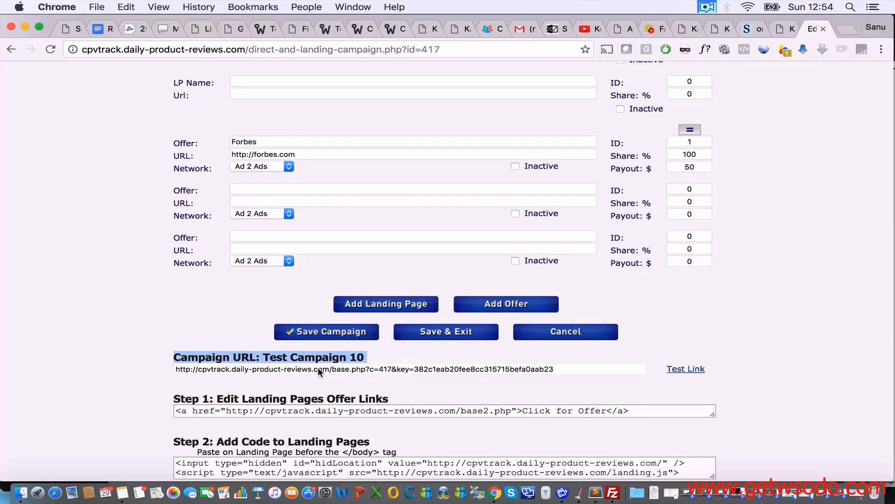
{"action": "triple_click", "coordinate": [433, 371]}
{"action": "key", "text": "super+c"}
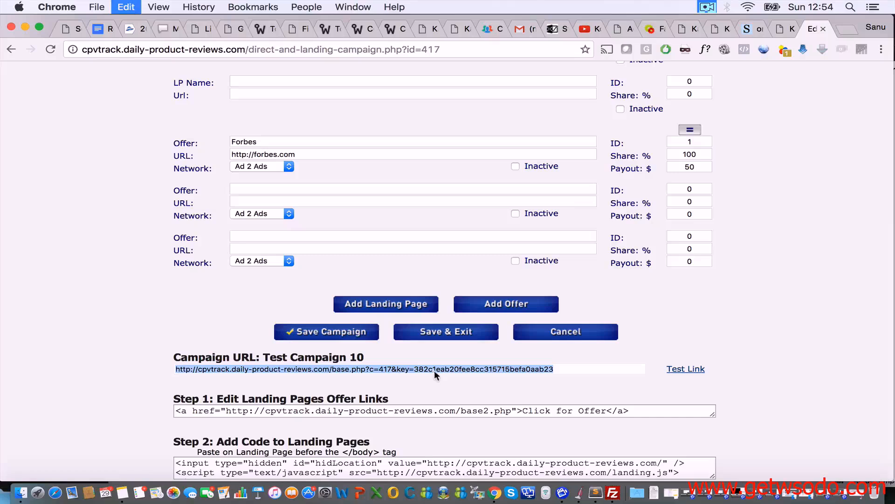
{"action": "left_click_drag", "start_coordinate": [787, 19], "coordinate": [774, 17]}
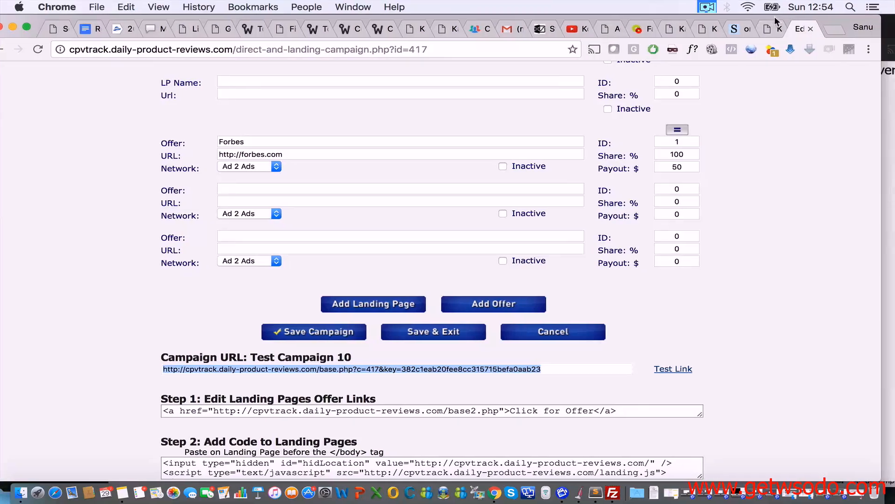
{"action": "left_click", "coordinate": [891, 148]}
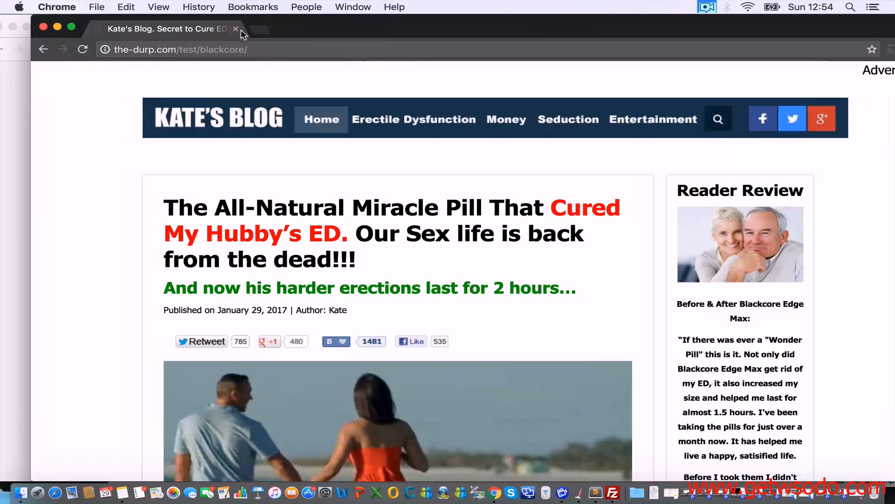
Step: Replace the blog tab with Google and paste the tracking URL into its address bar
{"action": "left_click", "coordinate": [258, 29]}
{"action": "left_click", "coordinate": [205, 28]}
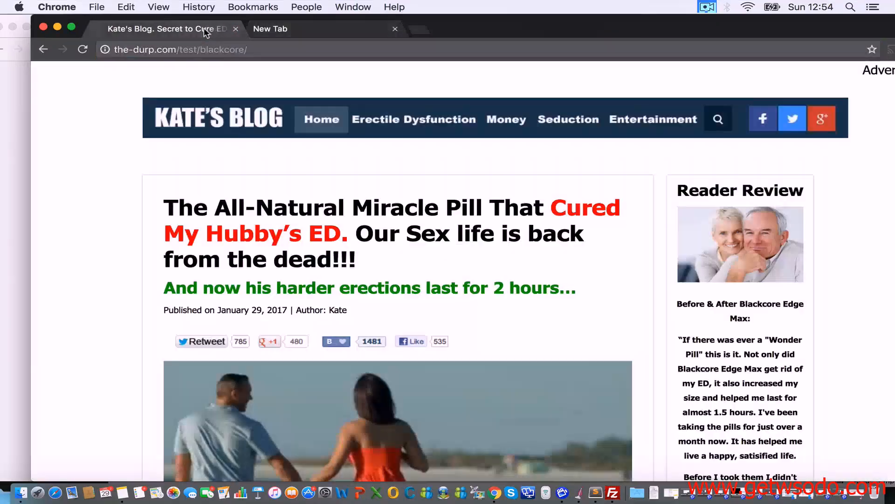
{"action": "left_click", "coordinate": [209, 43]}
{"action": "type", "text": "goo"}
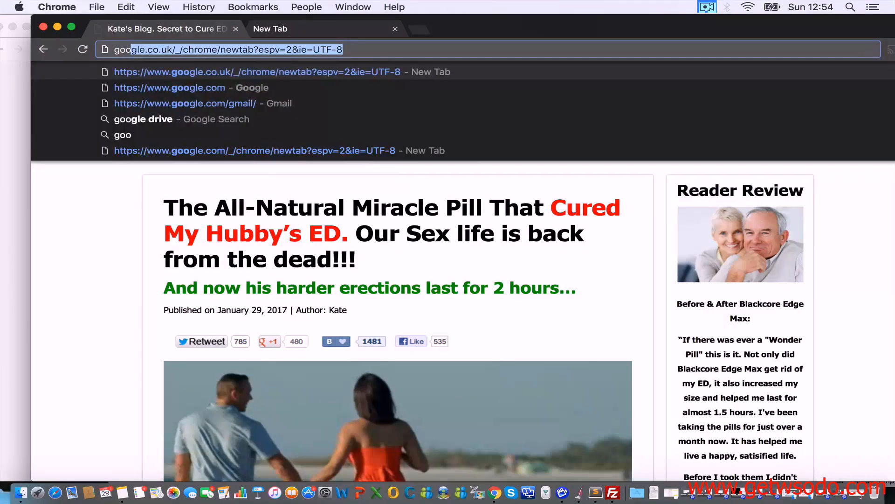
{"action": "key", "text": "Return"}
{"action": "left_click", "coordinate": [556, 188]}
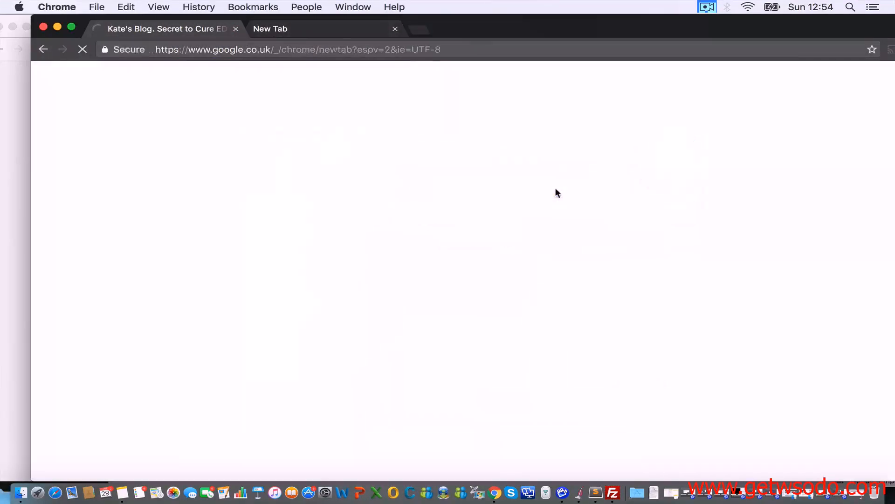
{"action": "left_click", "coordinate": [317, 48]}
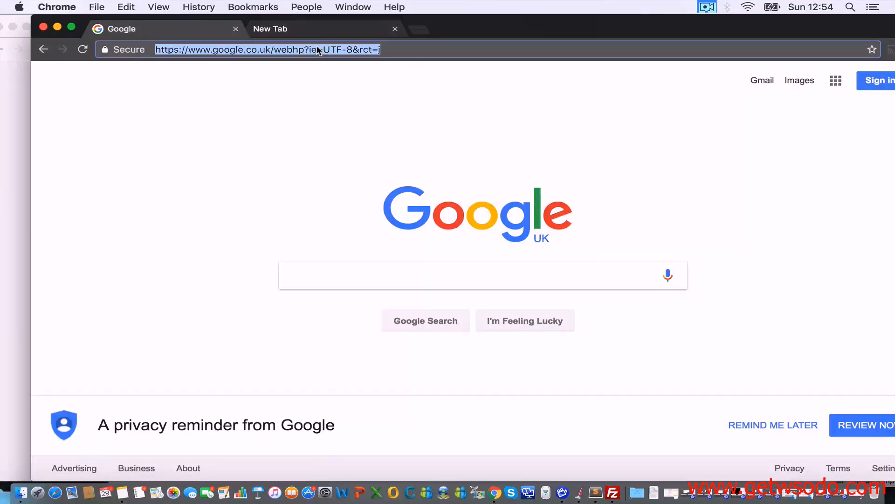
{"action": "key", "text": "super+v"}
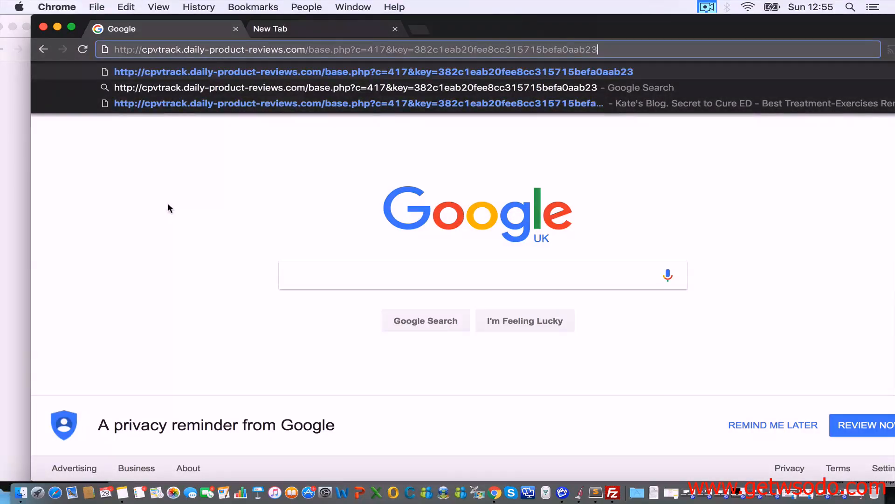
Step: Load the tracking link, dismiss the exit popup and follow the blog's offer link
{"action": "left_click", "coordinate": [3, 258]}
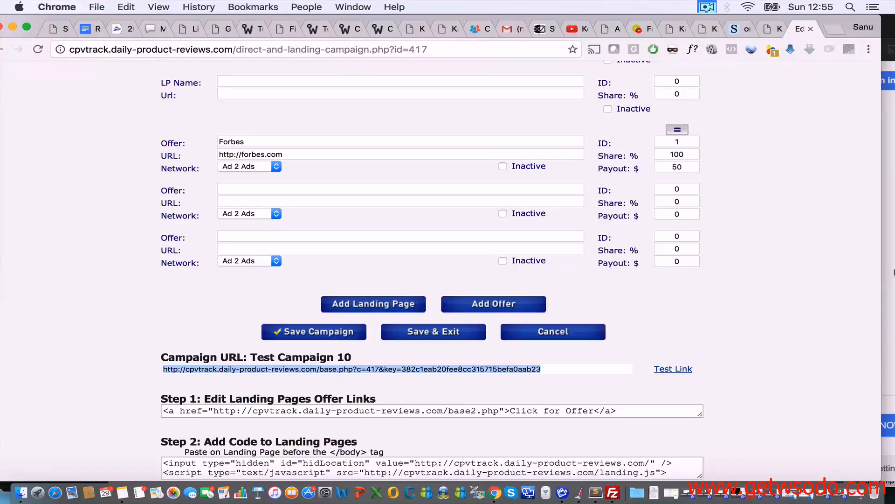
{"action": "left_click", "coordinate": [893, 245]}
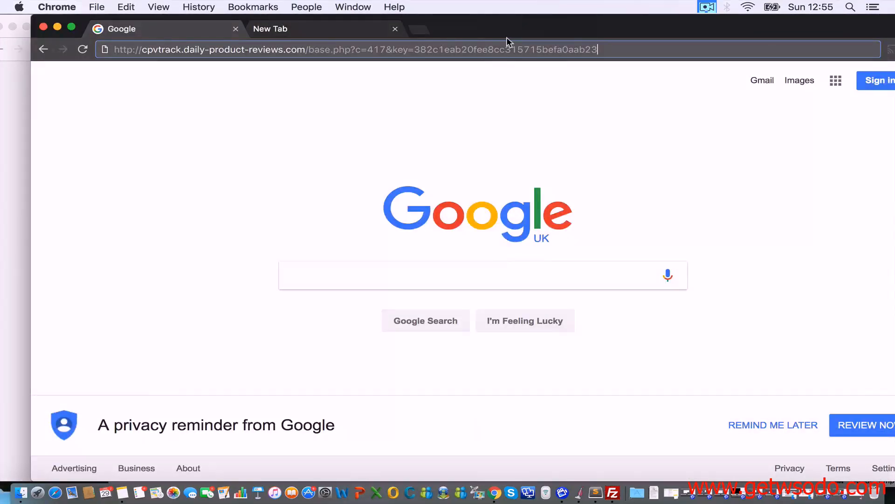
{"action": "key", "text": "Return"}
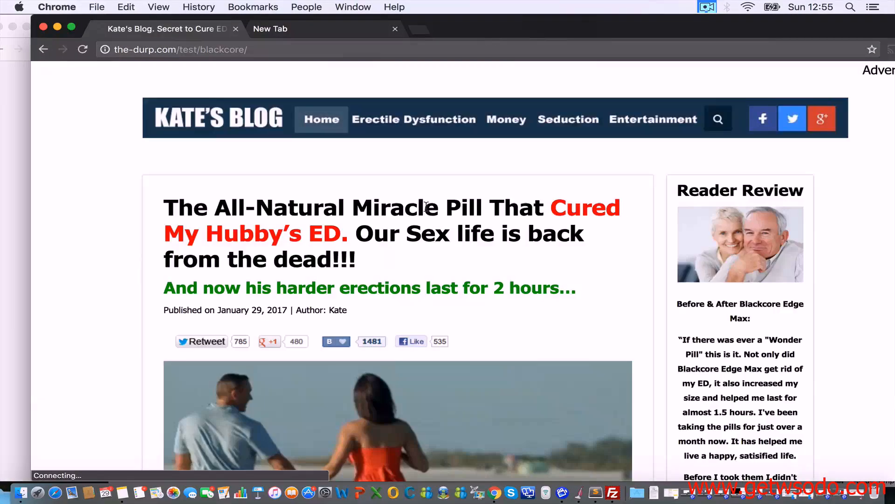
{"action": "scroll", "coordinate": [410, 312], "scroll_direction": "down", "scroll_amount": 15}
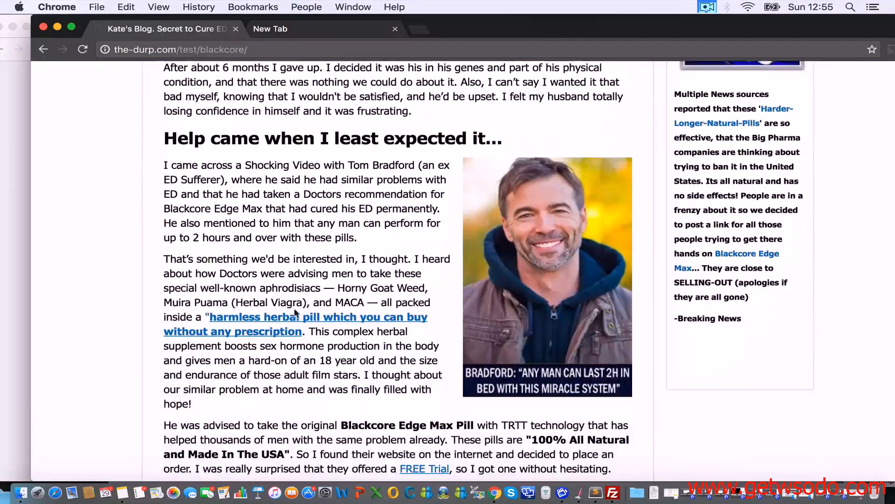
{"action": "scroll", "coordinate": [431, 280], "scroll_direction": "down", "scroll_amount": 5}
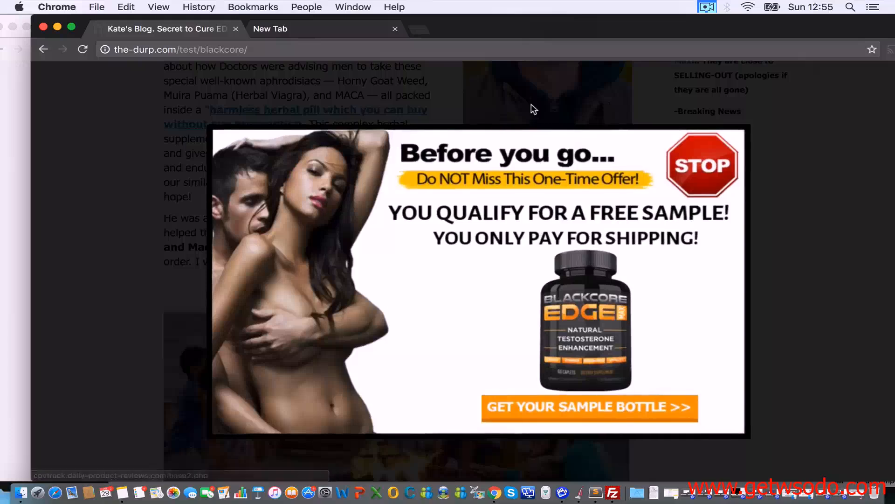
{"action": "left_click", "coordinate": [832, 101]}
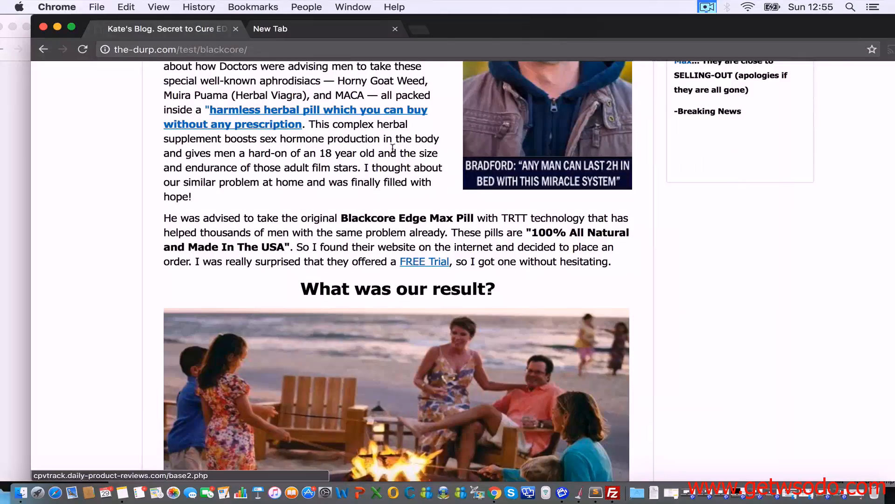
{"action": "left_click", "coordinate": [260, 108]}
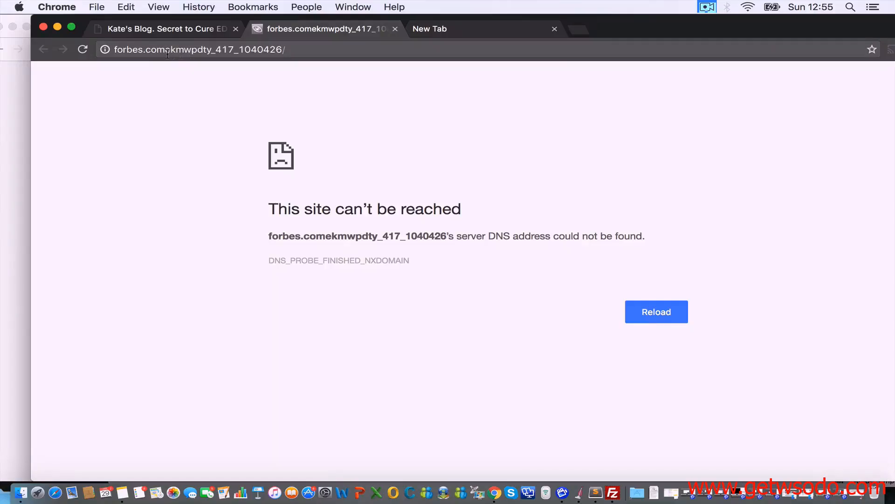
{"action": "left_click", "coordinate": [14, 135]}
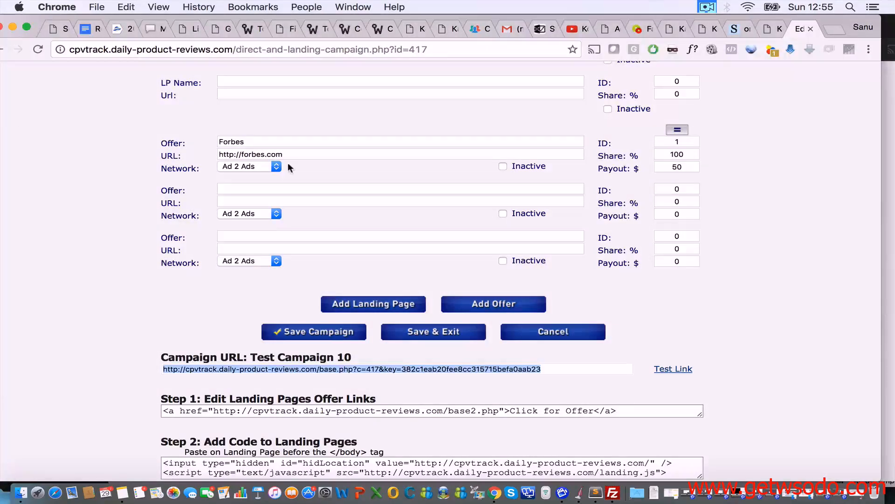
{"action": "scroll", "coordinate": [282, 236], "scroll_direction": "up", "scroll_amount": 2}
{"action": "scroll", "coordinate": [359, 233], "scroll_direction": "up", "scroll_amount": 1}
{"action": "scroll", "coordinate": [364, 231], "scroll_direction": "up", "scroll_amount": 5}
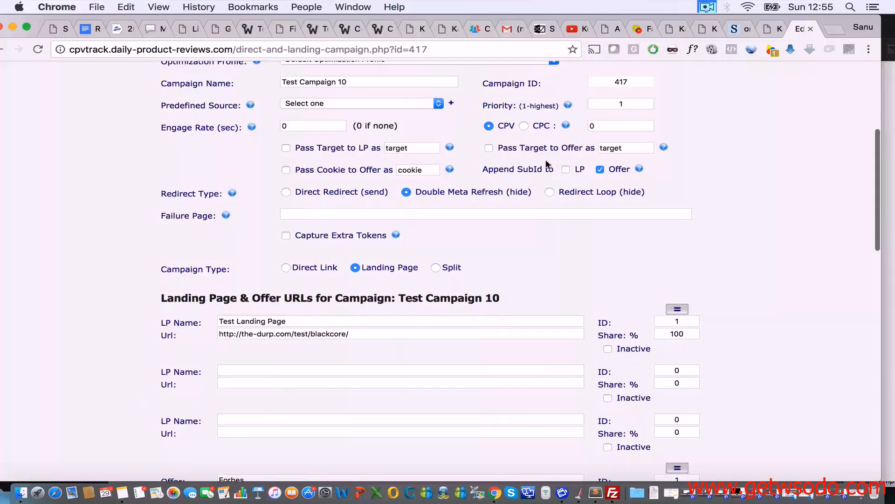
{"action": "scroll", "coordinate": [553, 228], "scroll_direction": "down", "scroll_amount": 5}
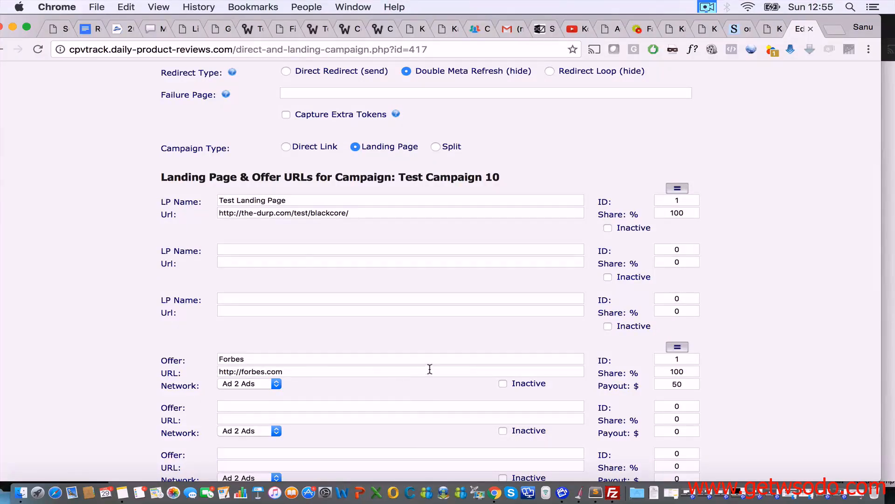
{"action": "scroll", "coordinate": [430, 367], "scroll_direction": "up", "scroll_amount": 3}
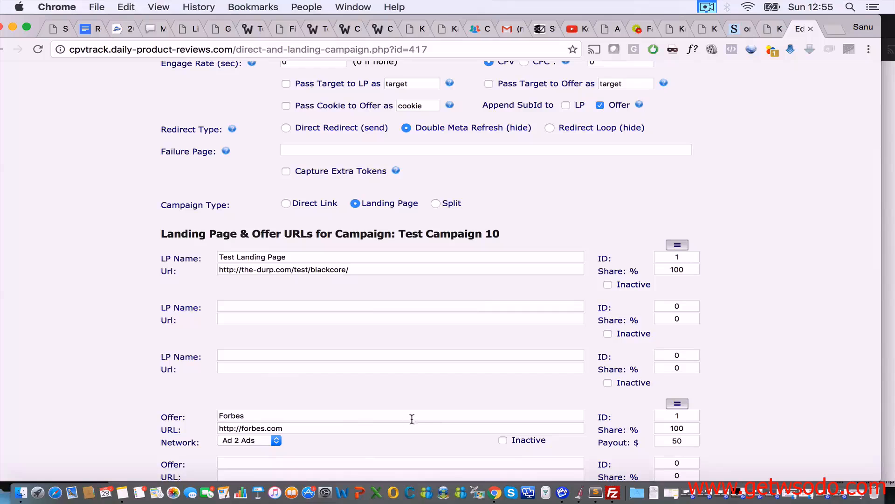
{"action": "scroll", "coordinate": [467, 382], "scroll_direction": "up", "scroll_amount": 3}
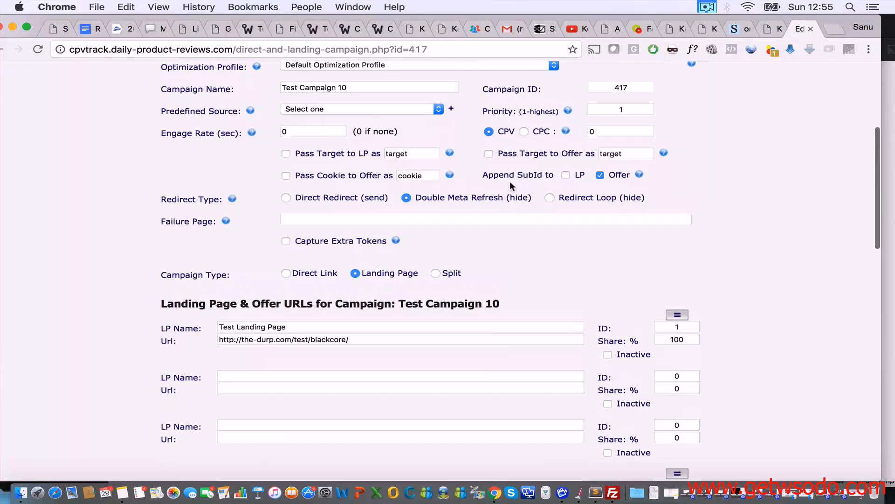
{"action": "scroll", "coordinate": [541, 240], "scroll_direction": "down", "scroll_amount": 3}
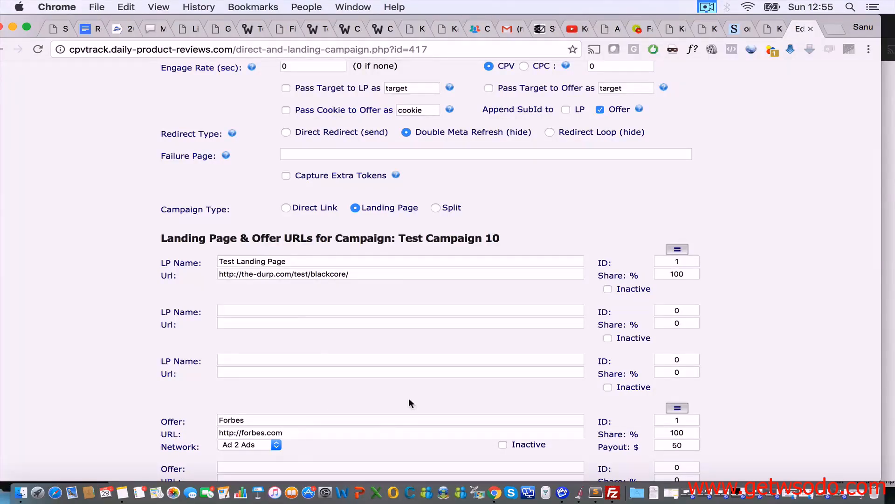
{"action": "scroll", "coordinate": [420, 397], "scroll_direction": "up", "scroll_amount": 1}
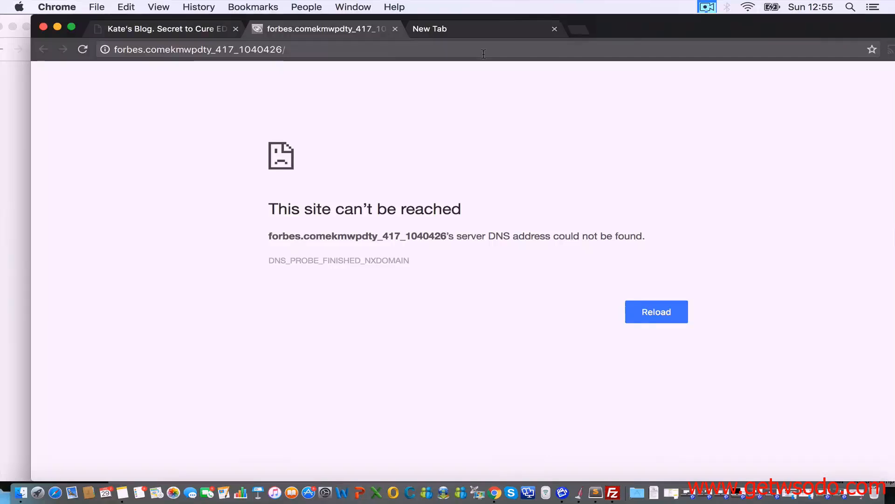
Step: Highlight the ekmwpdty_417_1040426 subid appended after forbes.com in the failed address
{"action": "left_click", "coordinate": [167, 47]}
{"action": "left_click", "coordinate": [164, 48]}
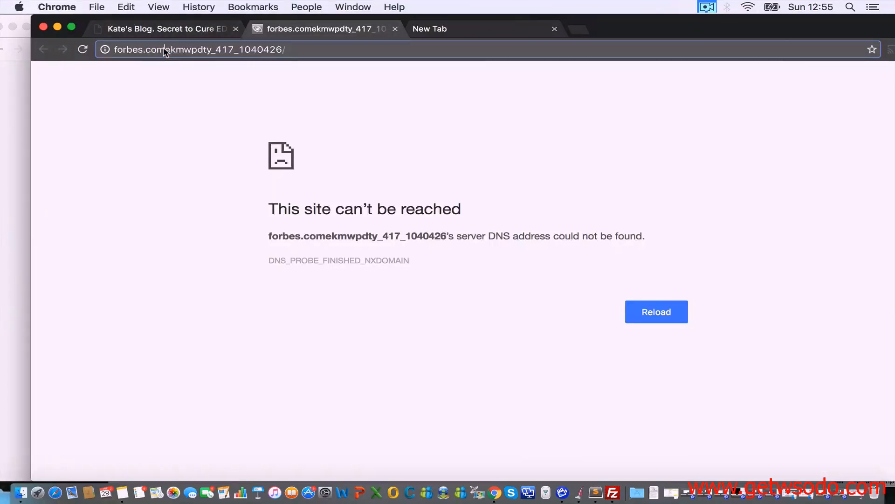
{"action": "left_click_drag", "start_coordinate": [165, 49], "coordinate": [279, 52]}
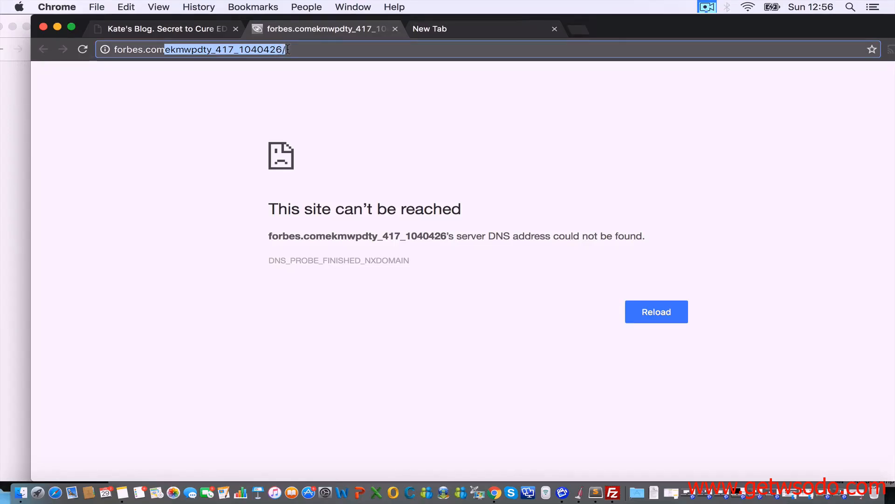
{"action": "left_click", "coordinate": [15, 157]}
{"action": "scroll", "coordinate": [172, 317], "scroll_direction": "down", "scroll_amount": 3}
{"action": "left_click", "coordinate": [892, 242]}
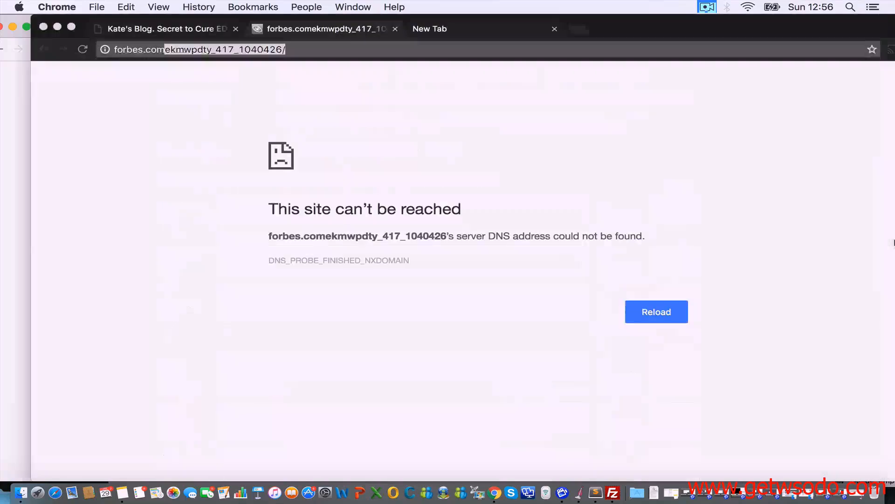
{"action": "left_click", "coordinate": [15, 222]}
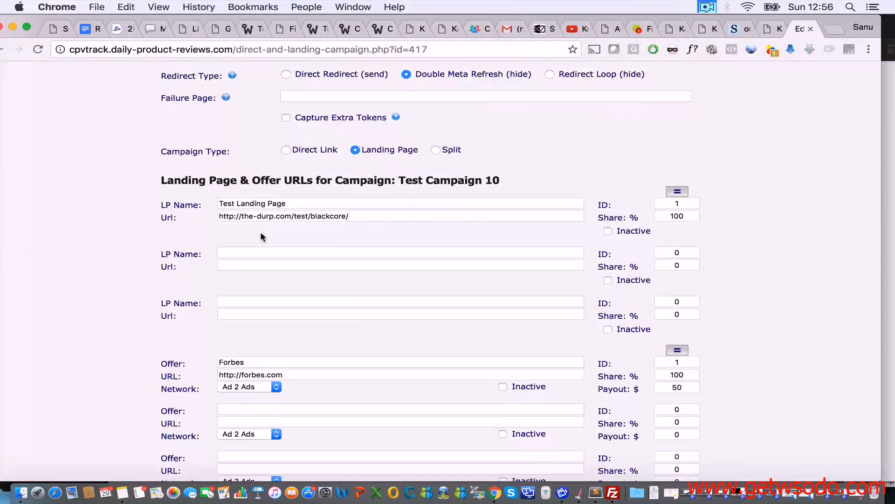
{"action": "scroll", "coordinate": [260, 232], "scroll_direction": "up", "scroll_amount": 5}
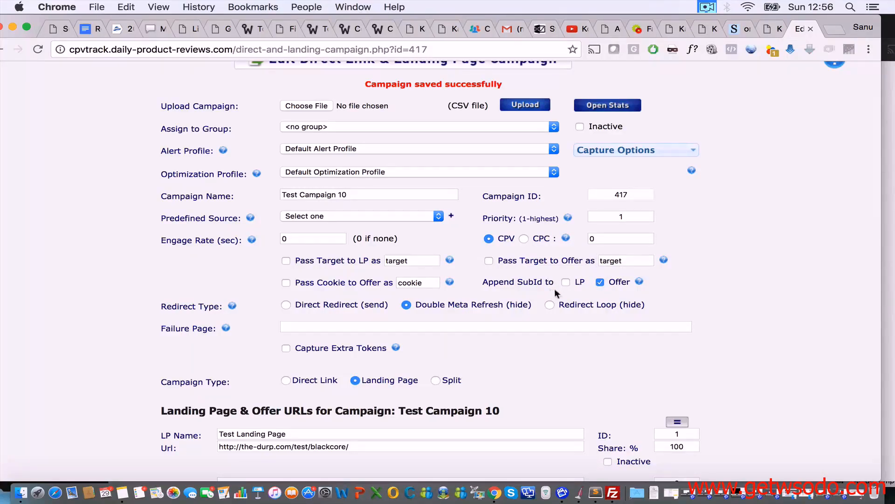
{"action": "left_click", "coordinate": [600, 282]}
{"action": "scroll", "coordinate": [594, 316], "scroll_direction": "down", "scroll_amount": 10}
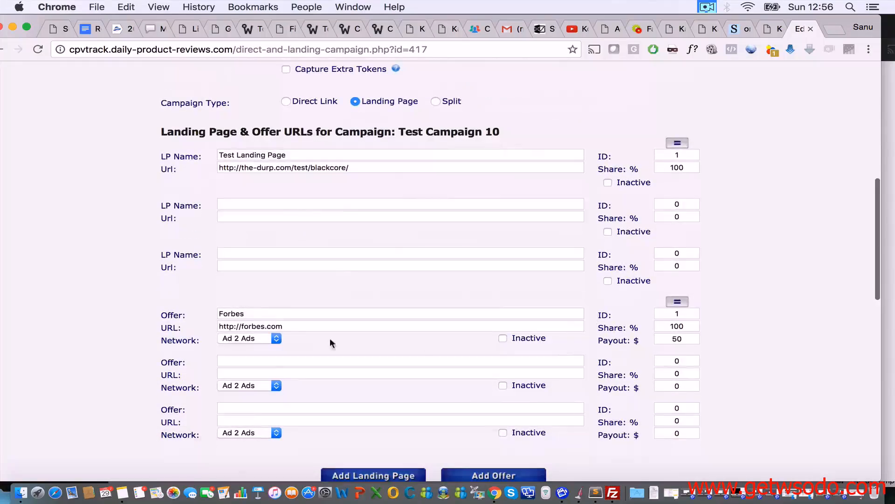
{"action": "left_click", "coordinate": [251, 335]}
{"action": "left_click", "coordinate": [261, 324]}
{"action": "triple_click", "coordinate": [261, 324]}
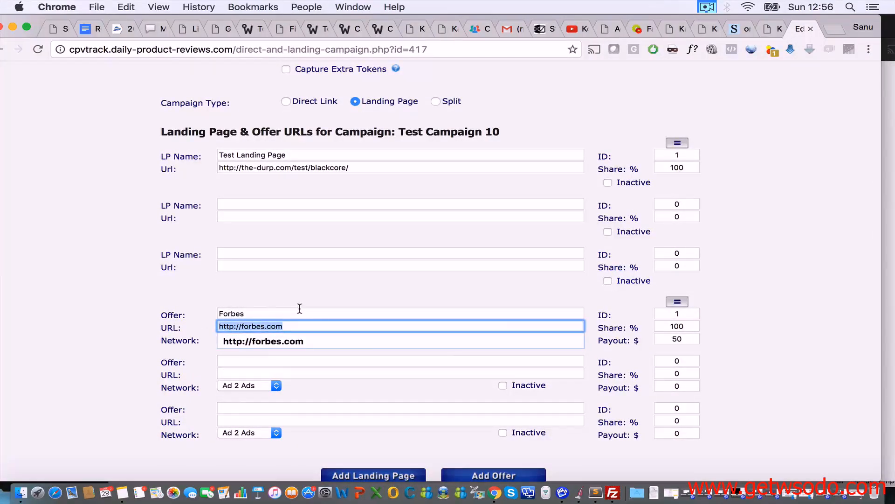
{"action": "left_click", "coordinate": [290, 295]}
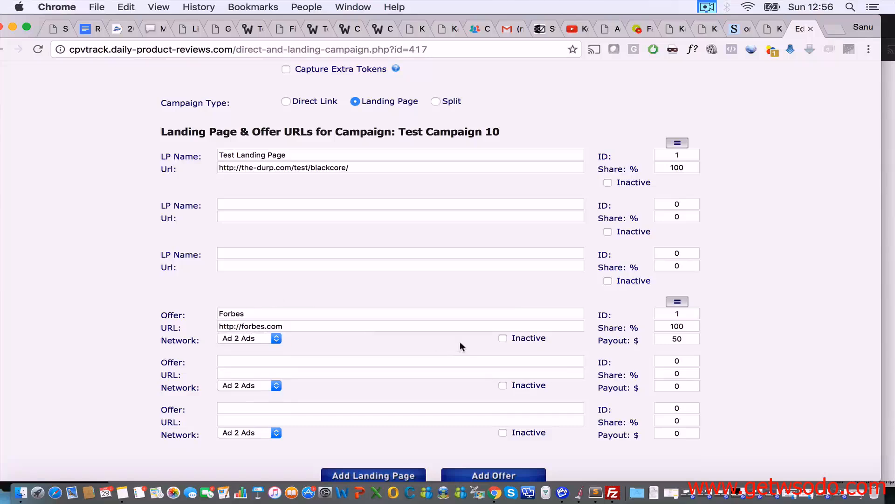
Step: Save the campaign and select its Campaign URL text
{"action": "scroll", "coordinate": [460, 342], "scroll_direction": "up", "scroll_amount": 3}
{"action": "scroll", "coordinate": [588, 156], "scroll_direction": "down", "scroll_amount": 6}
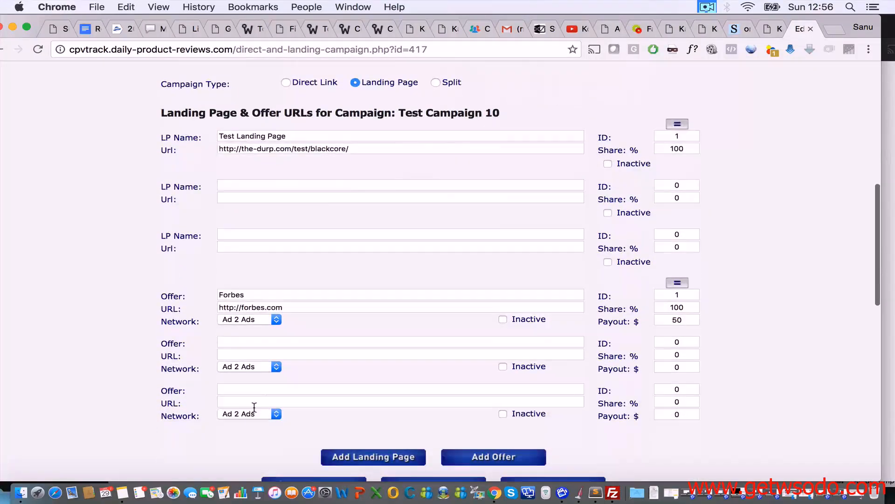
{"action": "left_click", "coordinate": [308, 380]}
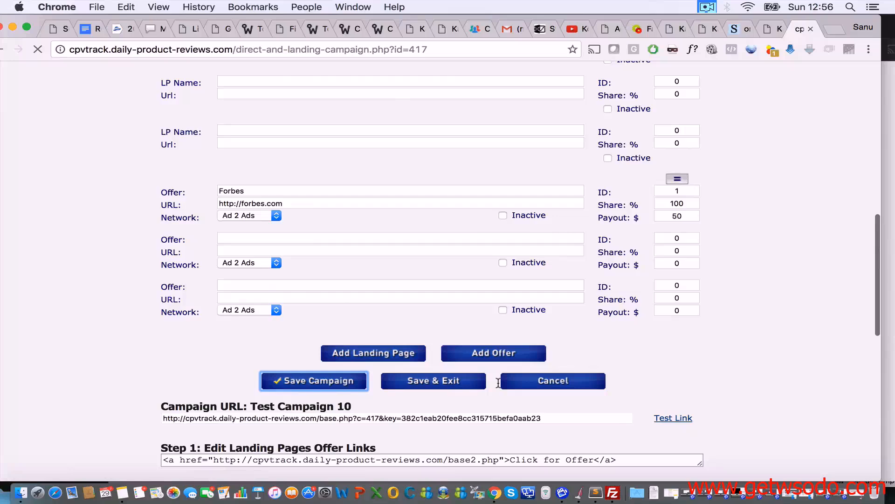
{"action": "scroll", "coordinate": [498, 382], "scroll_direction": "down", "scroll_amount": 12}
{"action": "scroll", "coordinate": [498, 383], "scroll_direction": "down", "scroll_amount": 1}
{"action": "left_click", "coordinate": [476, 345]}
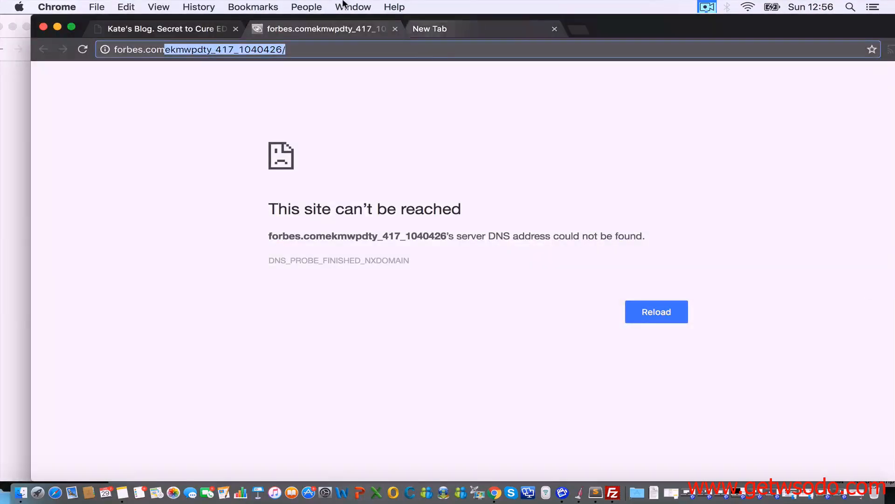
{"action": "left_click", "coordinate": [1, 138]}
{"action": "scroll", "coordinate": [238, 133], "scroll_direction": "up", "scroll_amount": 9}
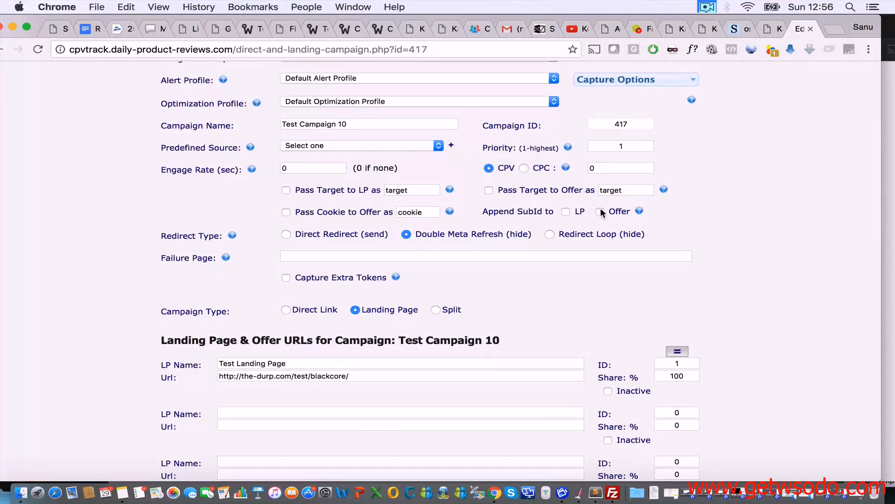
{"action": "scroll", "coordinate": [601, 210], "scroll_direction": "down", "scroll_amount": 5}
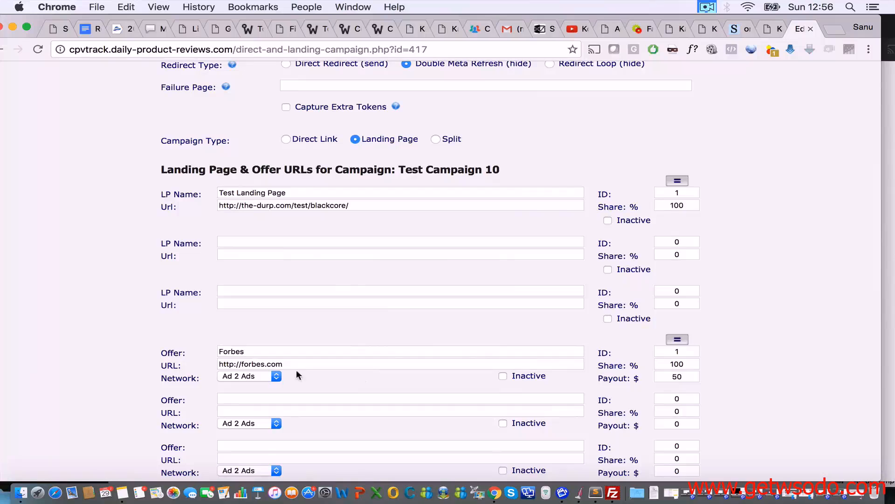
{"action": "scroll", "coordinate": [289, 352], "scroll_direction": "up", "scroll_amount": 5}
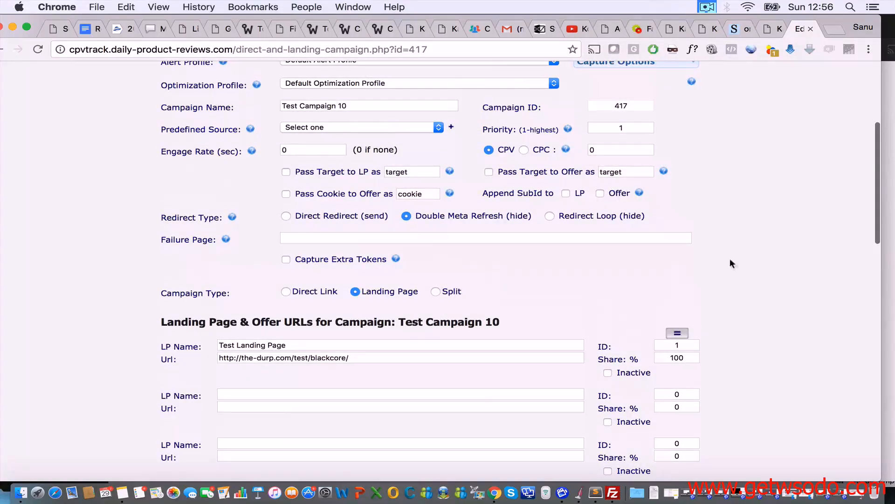
{"action": "scroll", "coordinate": [730, 261], "scroll_direction": "down", "scroll_amount": 3}
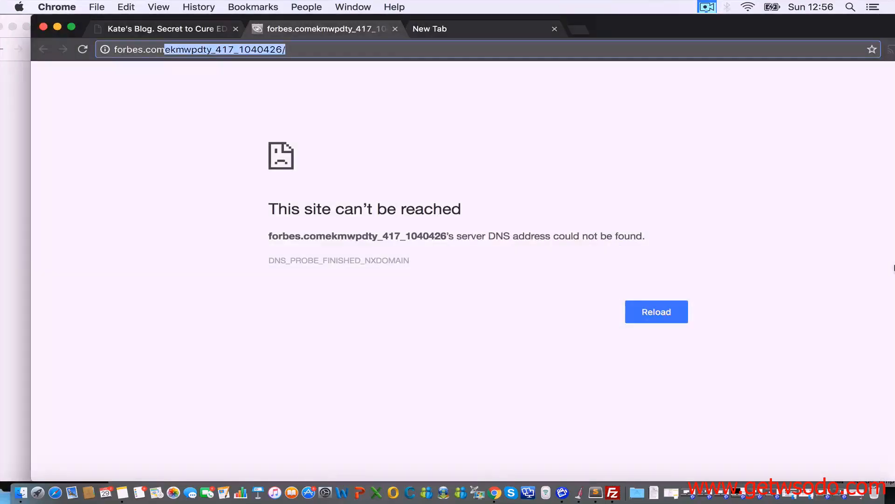
Step: Close the Forbes tab and load google.com in place of the blog page
{"action": "left_click", "coordinate": [395, 29]}
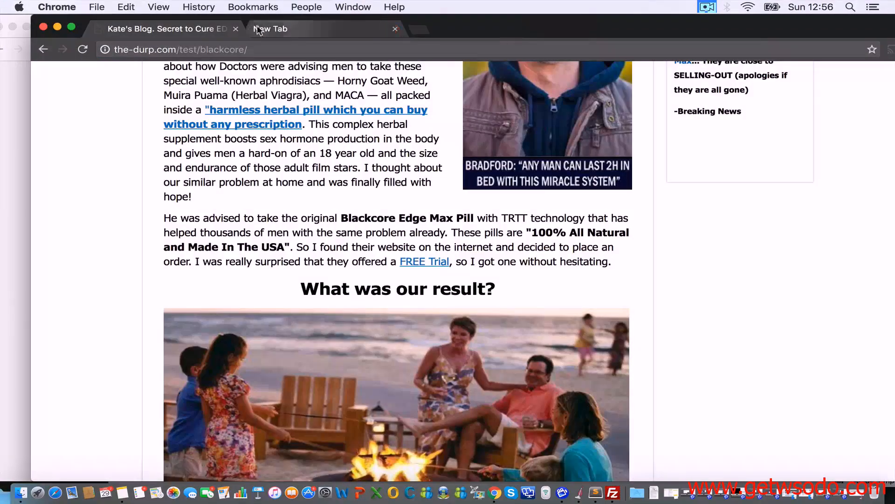
{"action": "left_click", "coordinate": [232, 48]}
{"action": "type", "text": "google.com"}
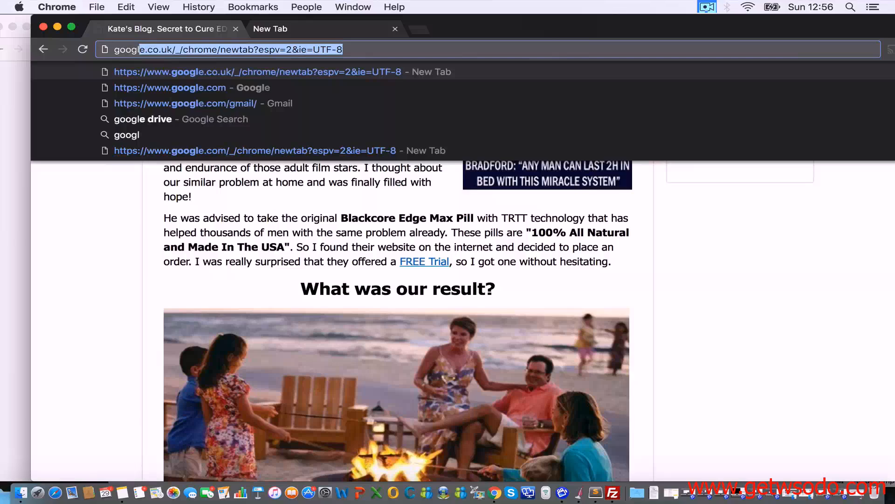
{"action": "key", "text": "Return"}
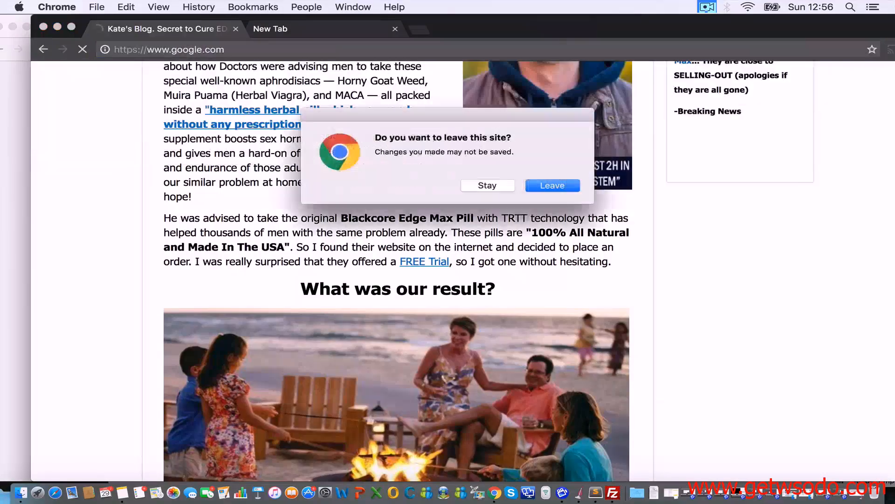
{"action": "left_click", "coordinate": [552, 185]}
Step: Copy the Test Campaign 10 URL, open it in Chrome and follow the offer link to Forbes
{"action": "left_click", "coordinate": [21, 289]}
{"action": "scroll", "coordinate": [20, 289], "scroll_direction": "down", "scroll_amount": 5}
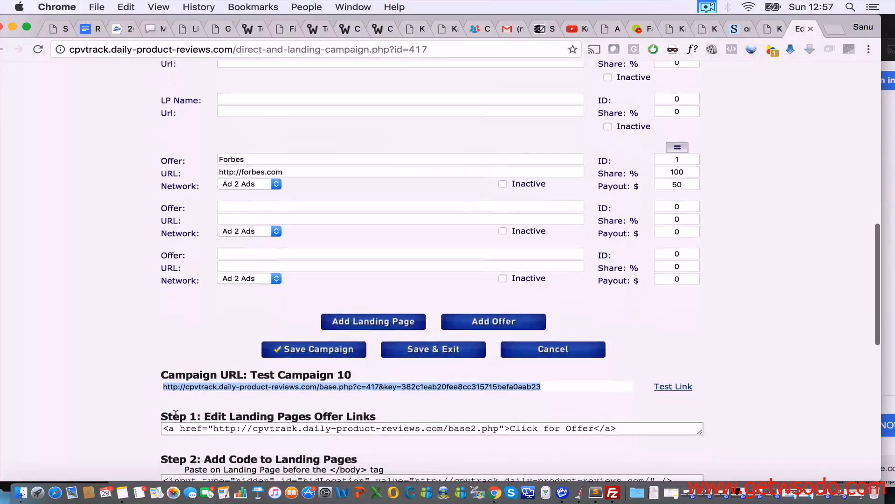
{"action": "key", "text": "super+c"}
{"action": "left_click", "coordinate": [889, 327]}
{"action": "left_click", "coordinate": [568, 51]}
{"action": "key", "text": "super+v"}
{"action": "key", "text": "Return"}
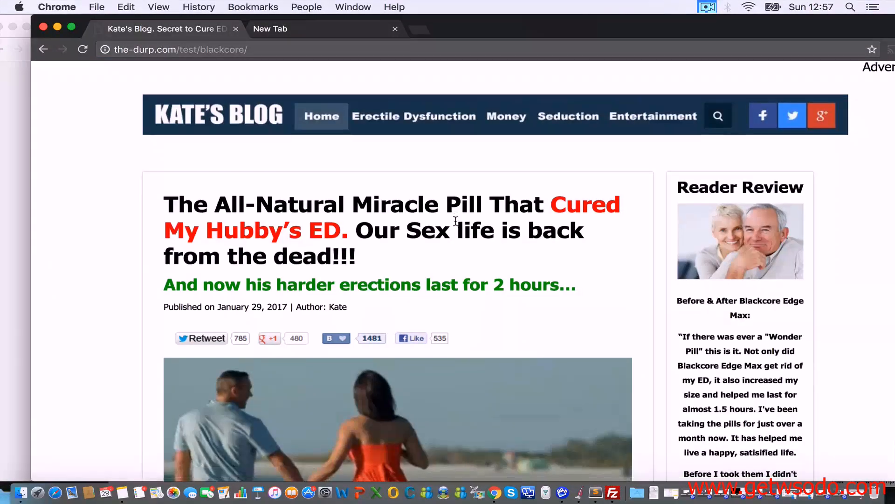
{"action": "scroll", "coordinate": [455, 290], "scroll_direction": "down", "scroll_amount": 10}
{"action": "scroll", "coordinate": [456, 290], "scroll_direction": "down", "scroll_amount": 5}
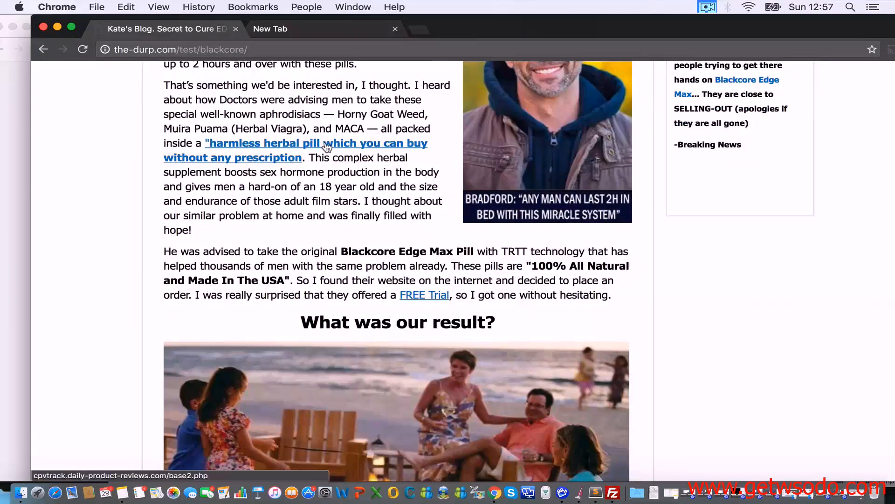
{"action": "left_click", "coordinate": [258, 148]}
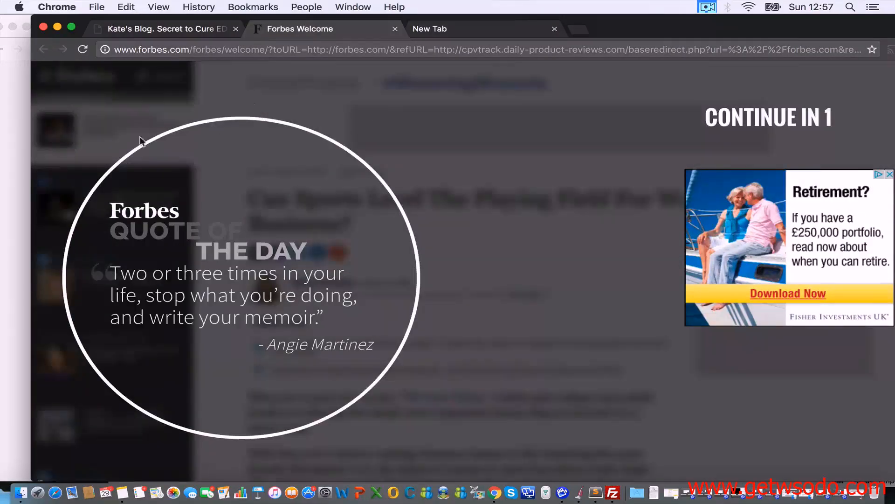
{"action": "left_click", "coordinate": [12, 126]}
Step: Review the saved form, checking Append SubId to Offer is off and the landing page URL intact
{"action": "scroll", "coordinate": [179, 123], "scroll_direction": "up", "scroll_amount": 10}
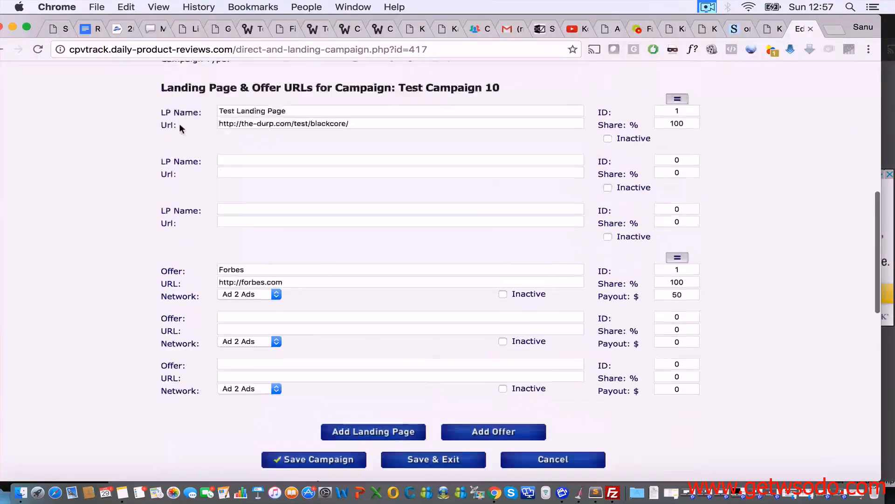
{"action": "scroll", "coordinate": [307, 252], "scroll_direction": "down", "scroll_amount": 6}
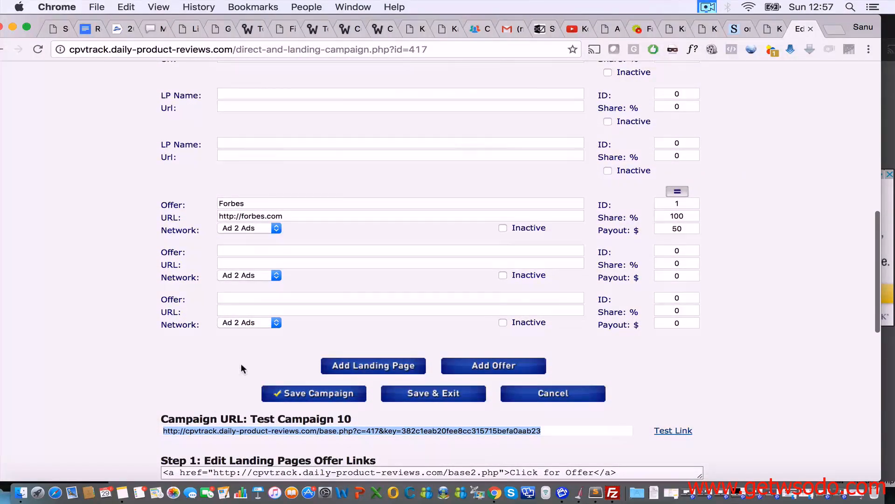
{"action": "scroll", "coordinate": [261, 366], "scroll_direction": "up", "scroll_amount": 4}
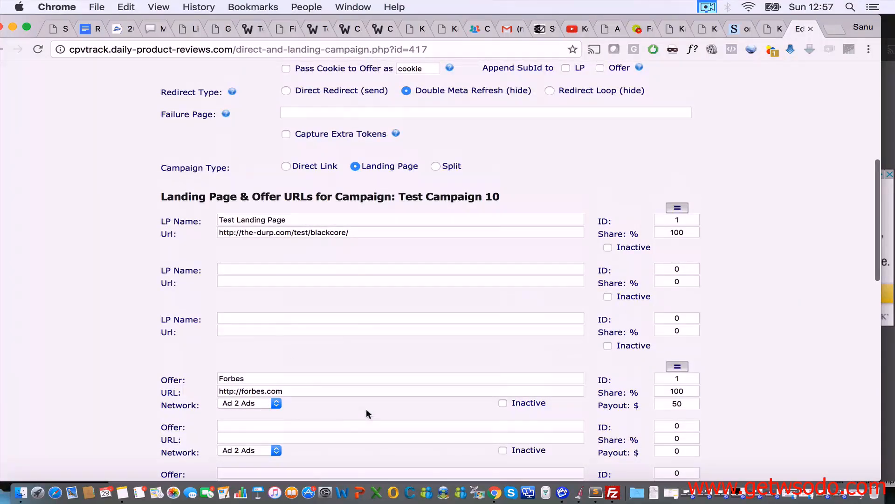
{"action": "scroll", "coordinate": [366, 409], "scroll_direction": "up", "scroll_amount": 4}
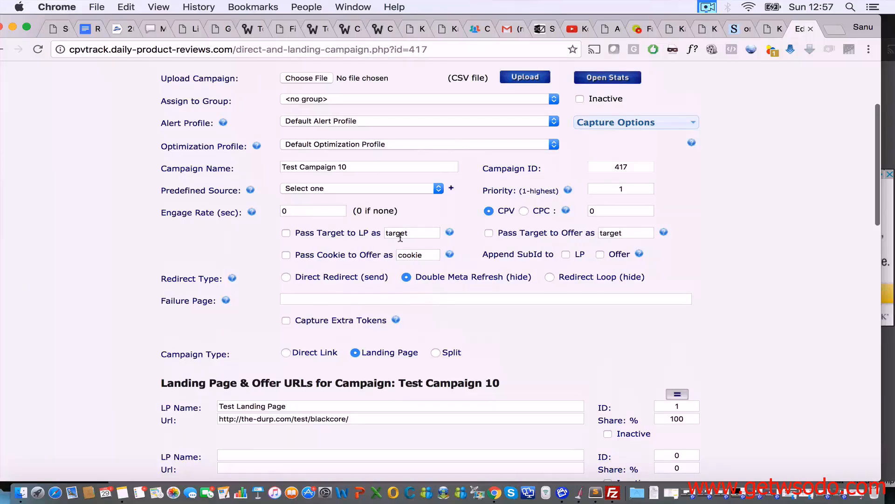
{"action": "scroll", "coordinate": [385, 377], "scroll_direction": "down", "scroll_amount": 1}
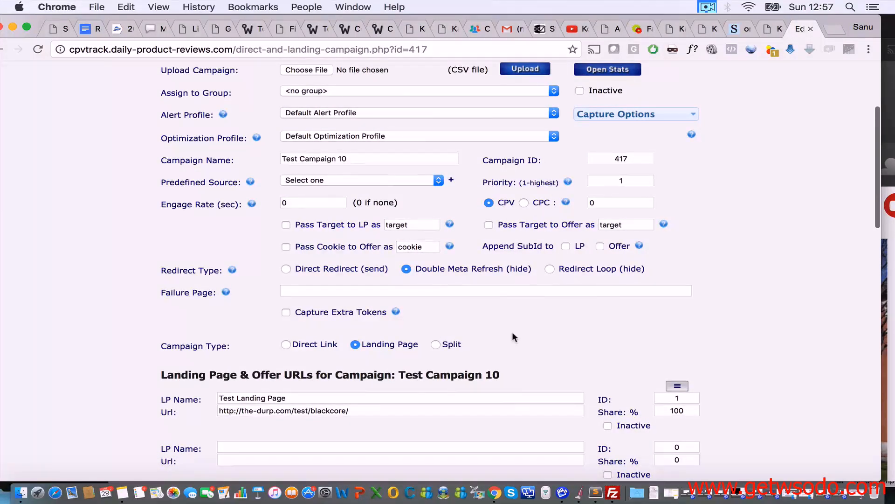
{"action": "scroll", "coordinate": [512, 337], "scroll_direction": "down", "scroll_amount": 8}
{"action": "scroll", "coordinate": [512, 336], "scroll_direction": "up", "scroll_amount": 8}
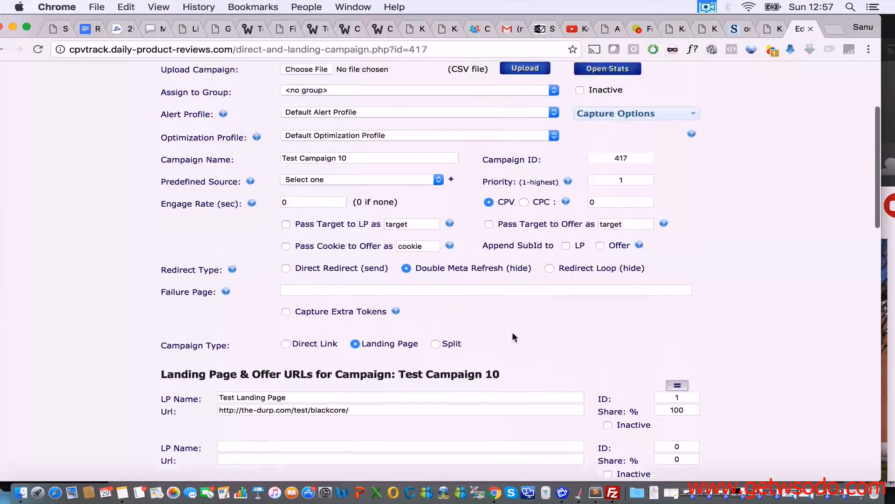
{"action": "scroll", "coordinate": [512, 336], "scroll_direction": "up", "scroll_amount": 1}
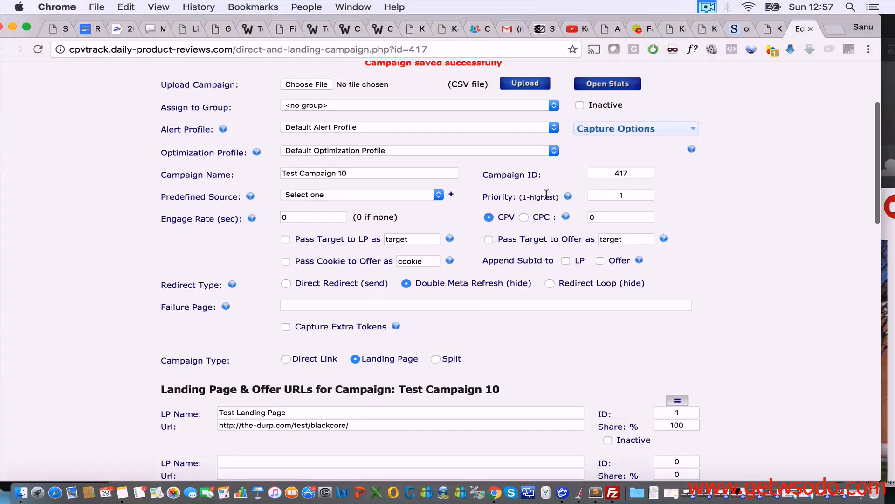
{"action": "scroll", "coordinate": [633, 320], "scroll_direction": "down", "scroll_amount": 8}
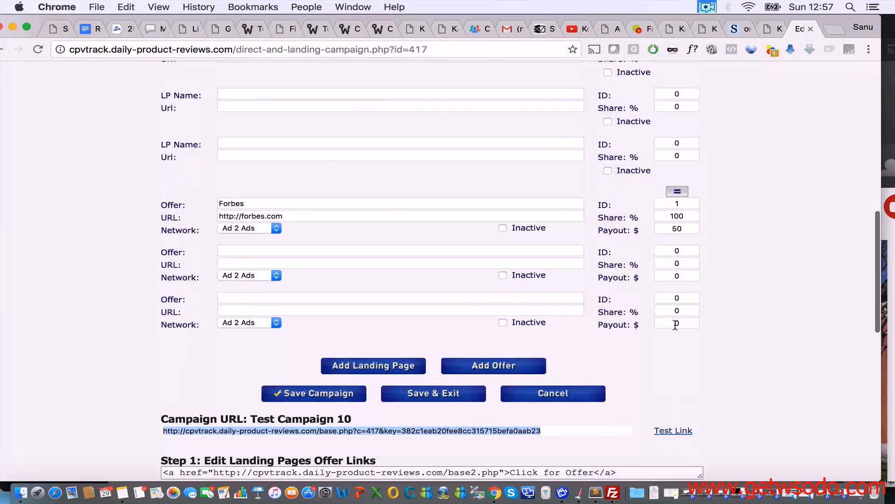
{"action": "scroll", "coordinate": [521, 252], "scroll_direction": "up", "scroll_amount": 3}
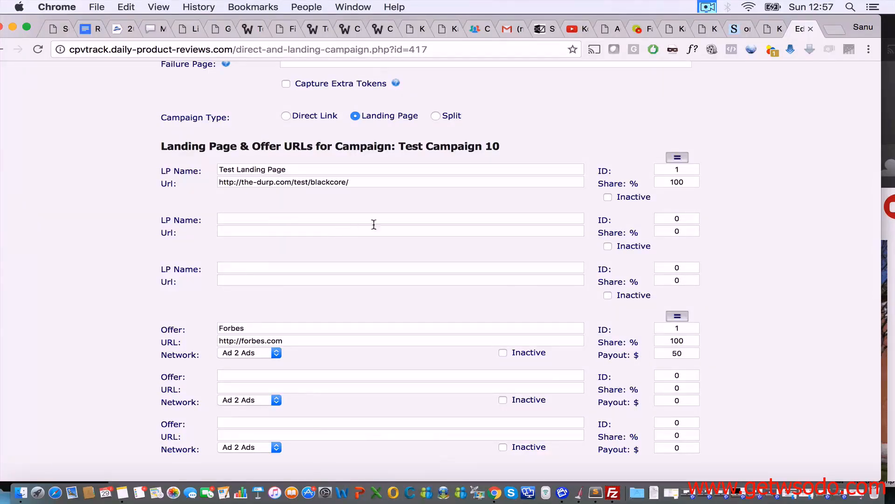
{"action": "triple_click", "coordinate": [353, 186]}
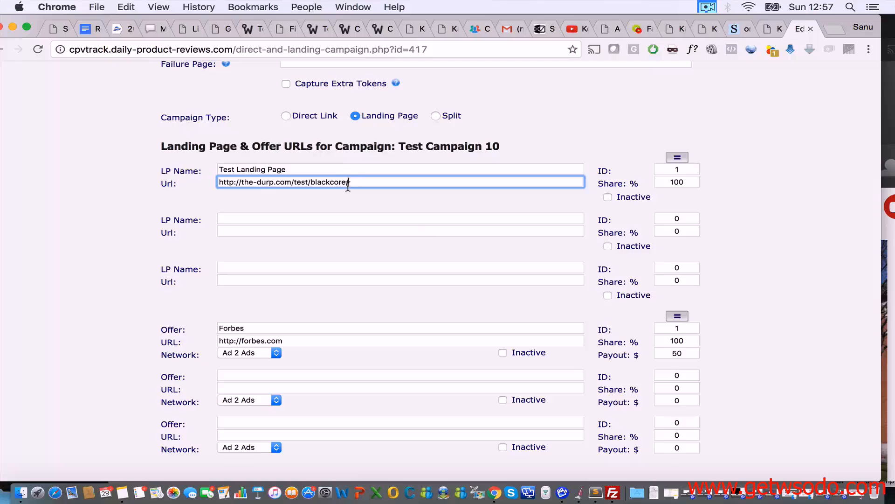
{"action": "scroll", "coordinate": [459, 161], "scroll_direction": "down", "scroll_amount": 2}
{"action": "scroll", "coordinate": [460, 164], "scroll_direction": "down", "scroll_amount": 2}
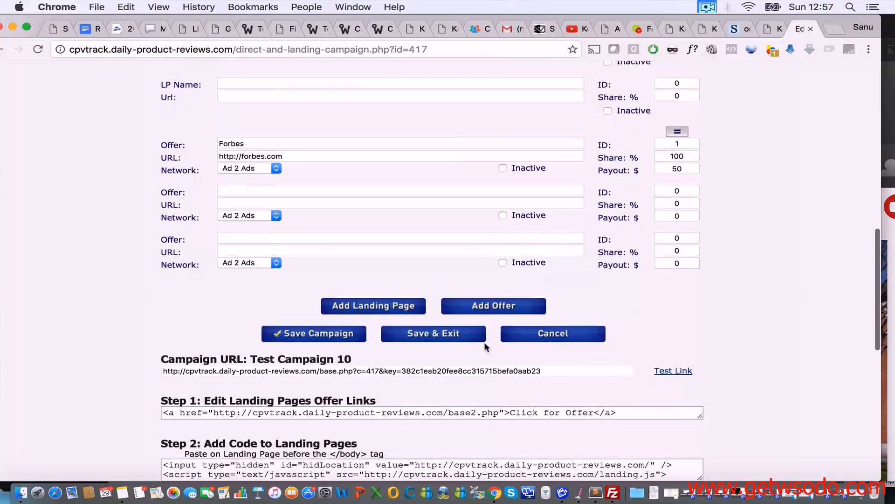
{"action": "scroll", "coordinate": [520, 380], "scroll_direction": "up", "scroll_amount": 10}
Step: Open the campaign stats showing 2 views and 2 clicks, then return to Edit Campaign
{"action": "left_click", "coordinate": [611, 220]}
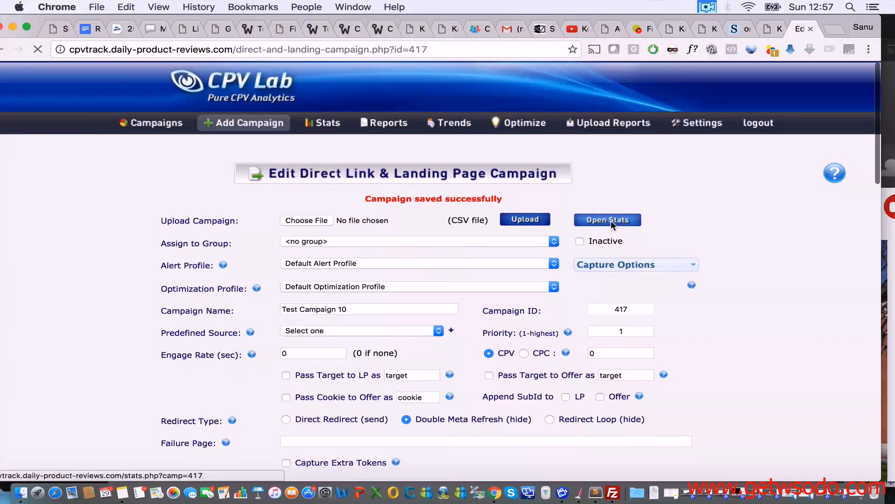
{"action": "scroll", "coordinate": [439, 322], "scroll_direction": "down", "scroll_amount": 5}
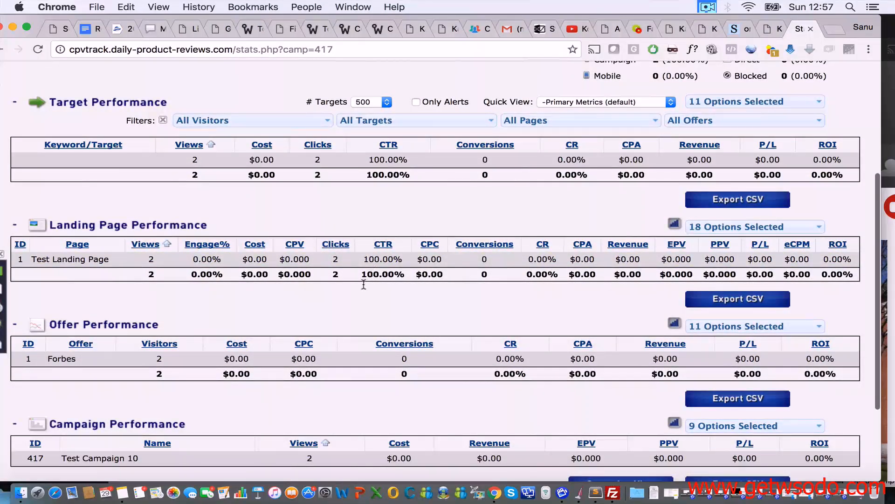
{"action": "scroll", "coordinate": [324, 325], "scroll_direction": "down", "scroll_amount": 2}
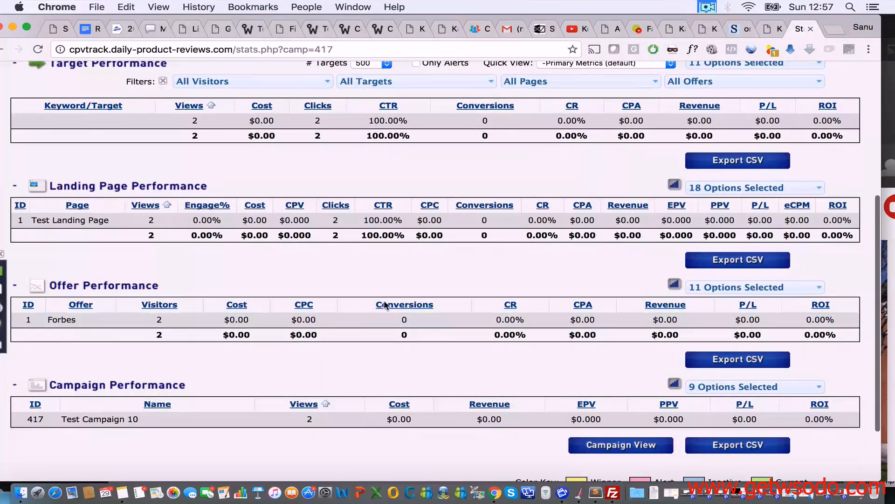
{"action": "scroll", "coordinate": [843, 202], "scroll_direction": "up", "scroll_amount": 5}
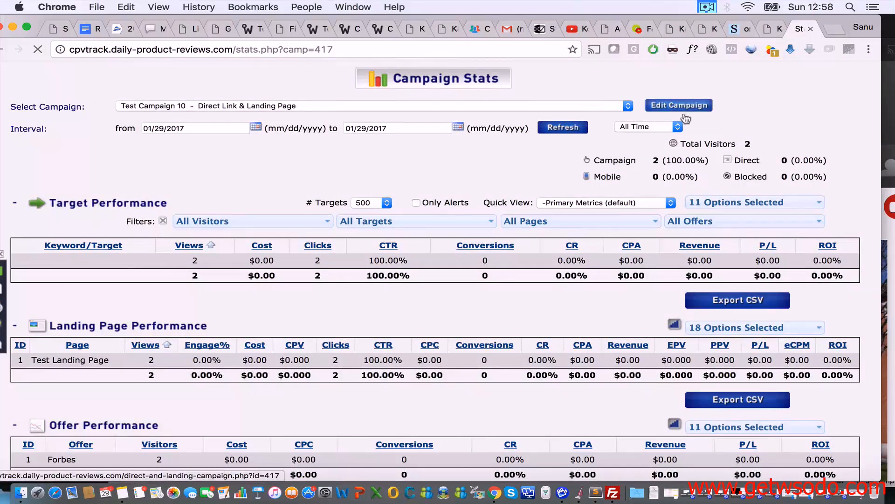
{"action": "left_click", "coordinate": [695, 105]}
{"action": "scroll", "coordinate": [658, 180], "scroll_direction": "down", "scroll_amount": 10}
{"action": "scroll", "coordinate": [577, 226], "scroll_direction": "down", "scroll_amount": 3}
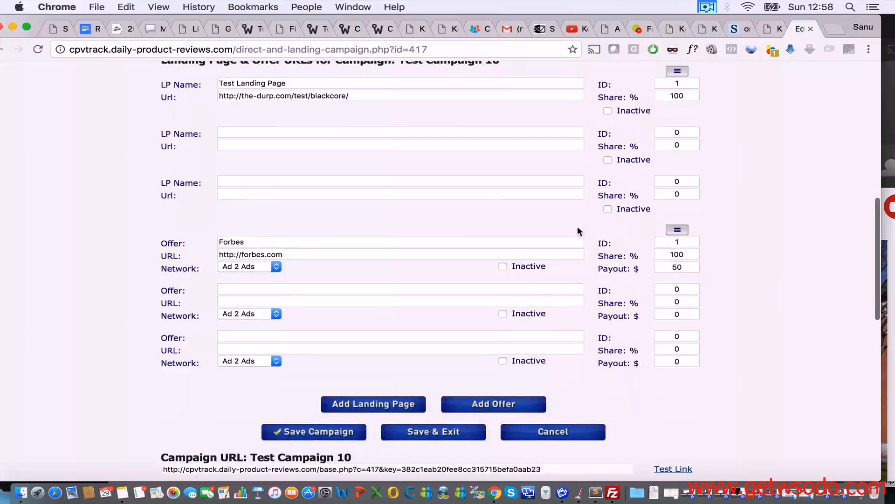
{"action": "scroll", "coordinate": [578, 226], "scroll_direction": "up", "scroll_amount": 6}
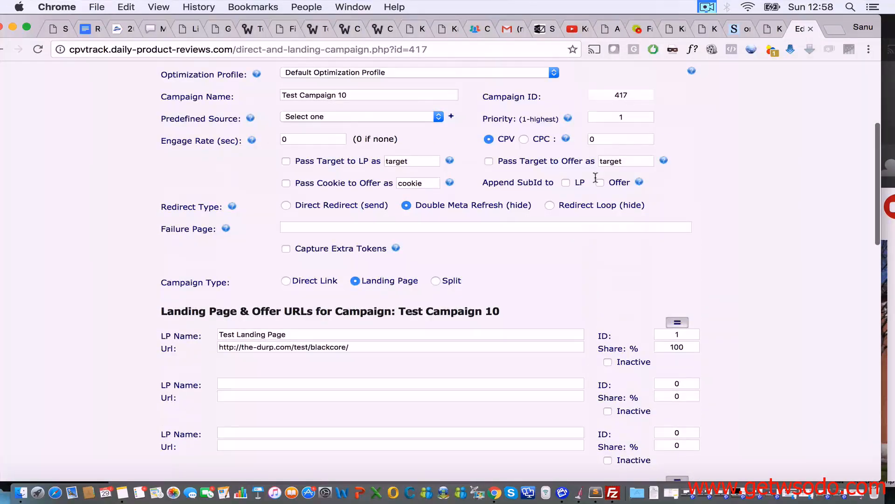
{"action": "scroll", "coordinate": [595, 182], "scroll_direction": "down", "scroll_amount": 10}
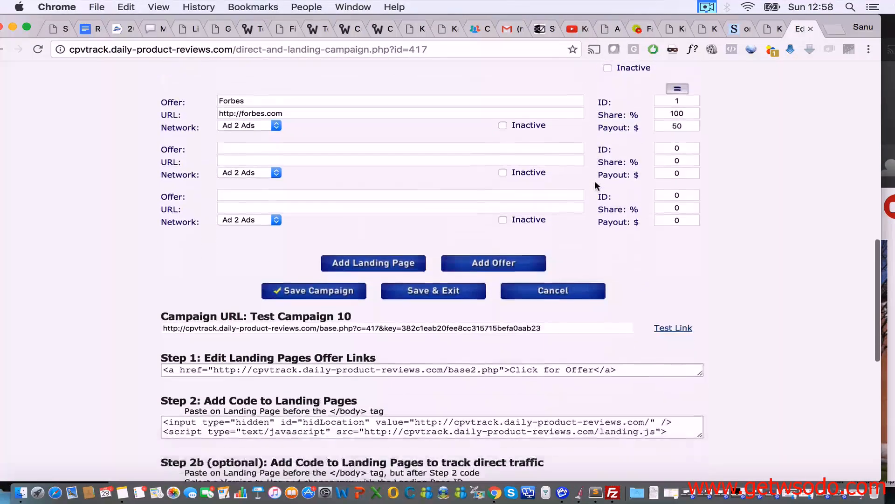
{"action": "left_click", "coordinate": [321, 293]}
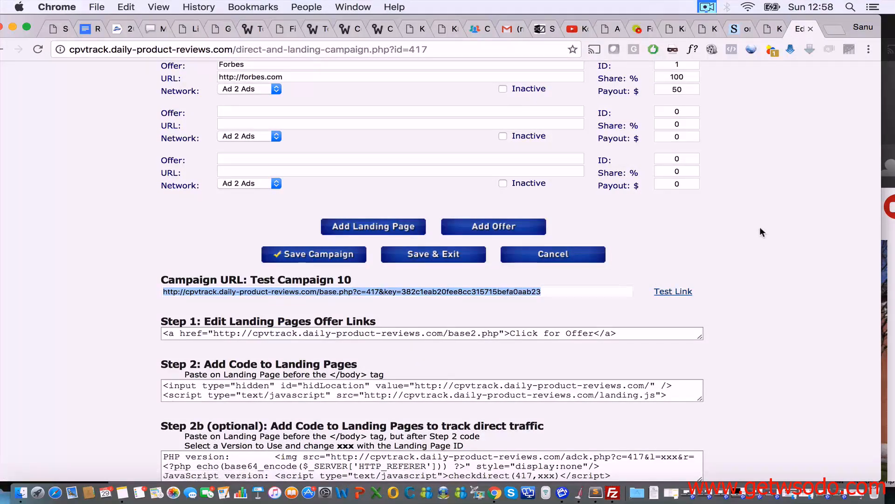
{"action": "scroll", "coordinate": [760, 226], "scroll_direction": "up", "scroll_amount": 3}
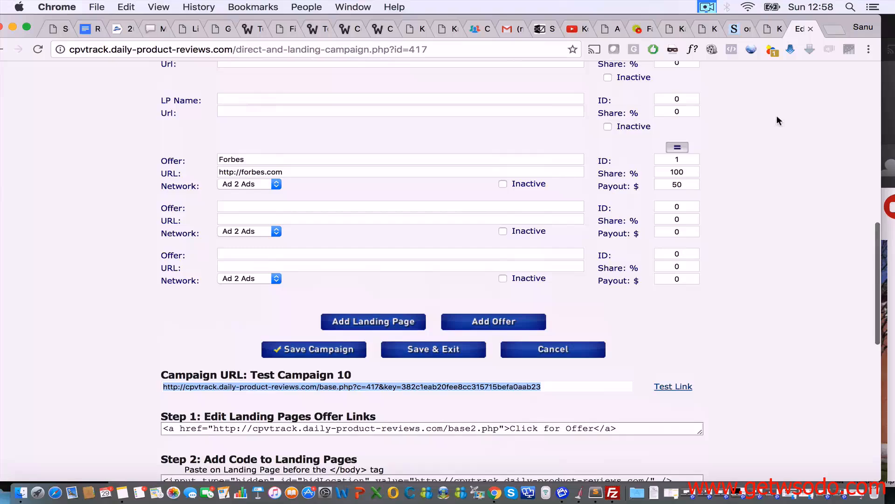
{"action": "left_click", "coordinate": [707, 5]}
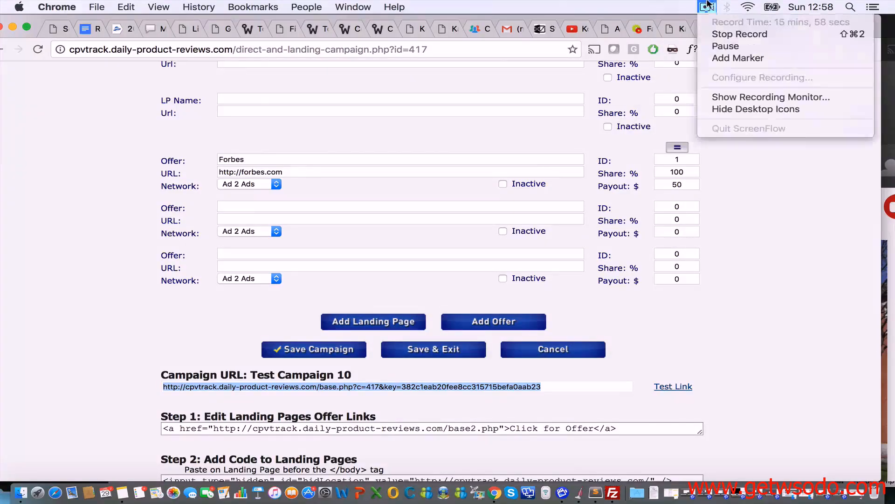